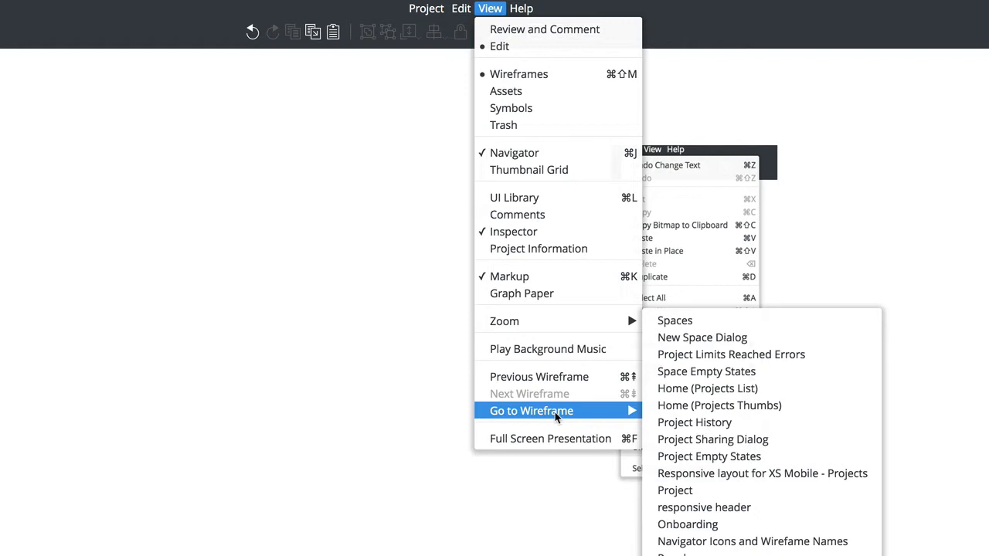
Place a File/Edit/View/Help menu bar in the open area beside the Edit menu screenshot and open the real View menu for reference.
left_click_drag(2, 207, 140, 147)
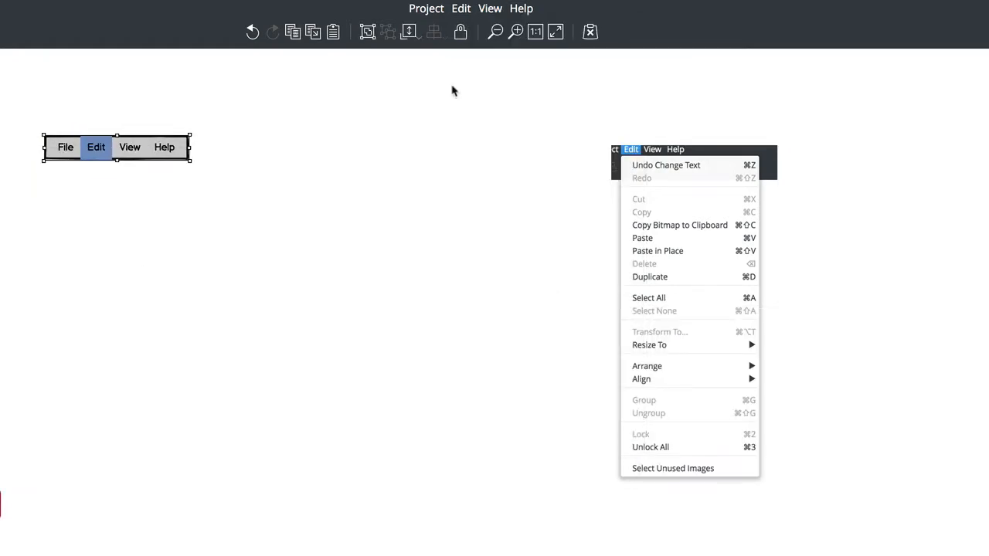
left_click(491, 8)
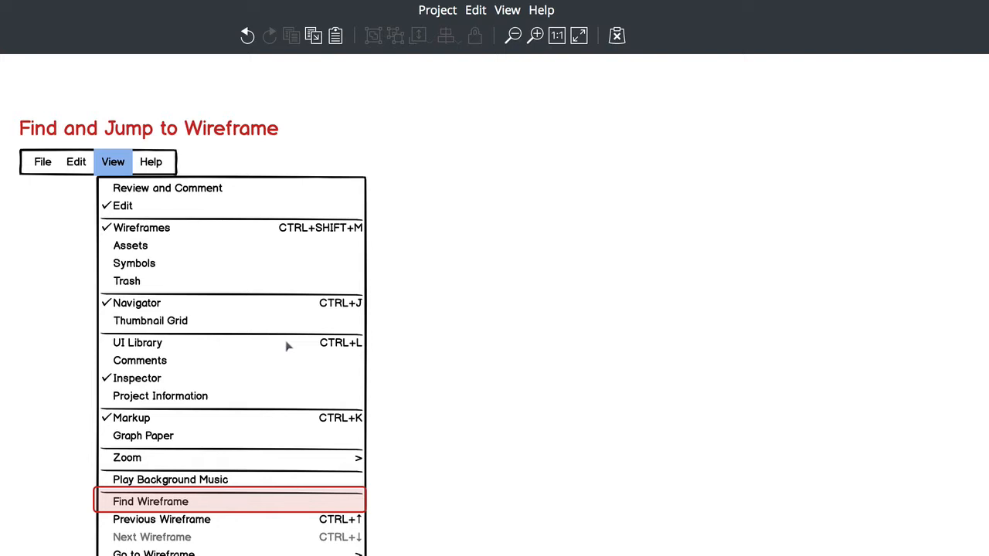
Look at the Alfred launcher's search bar and the myBalsamiq Search wireframes 1a to 2b as design references.
key("alt+space")
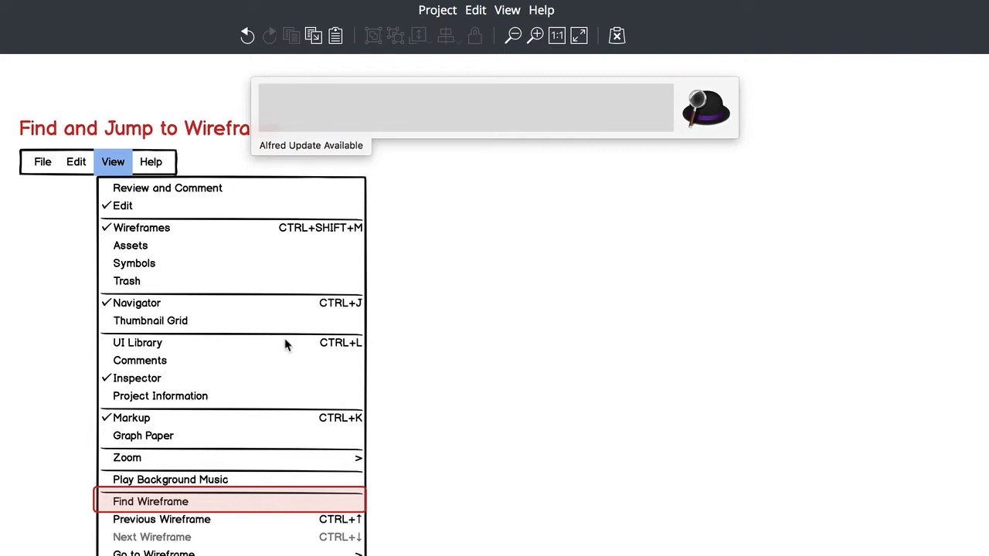
key("Escape")
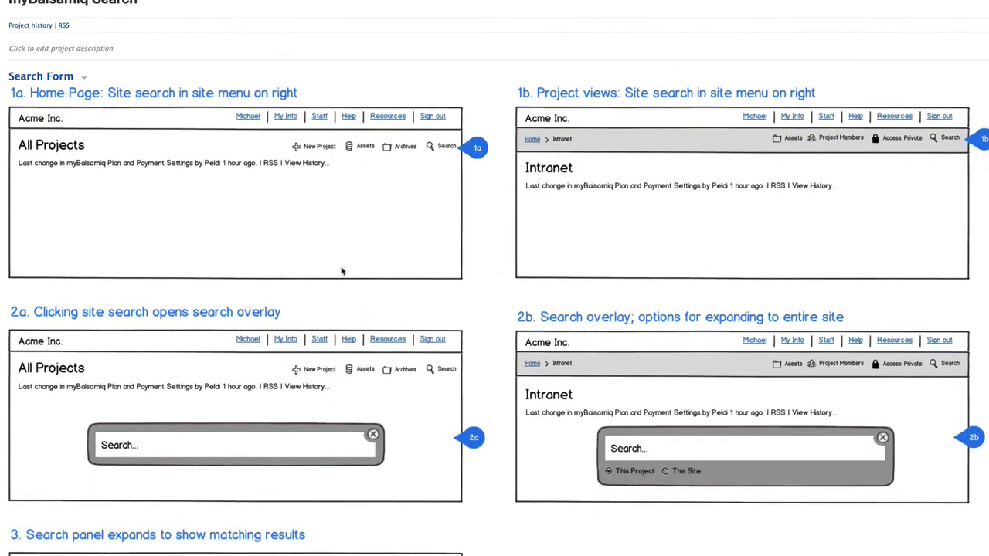
scroll(343, 272, "up", 1)
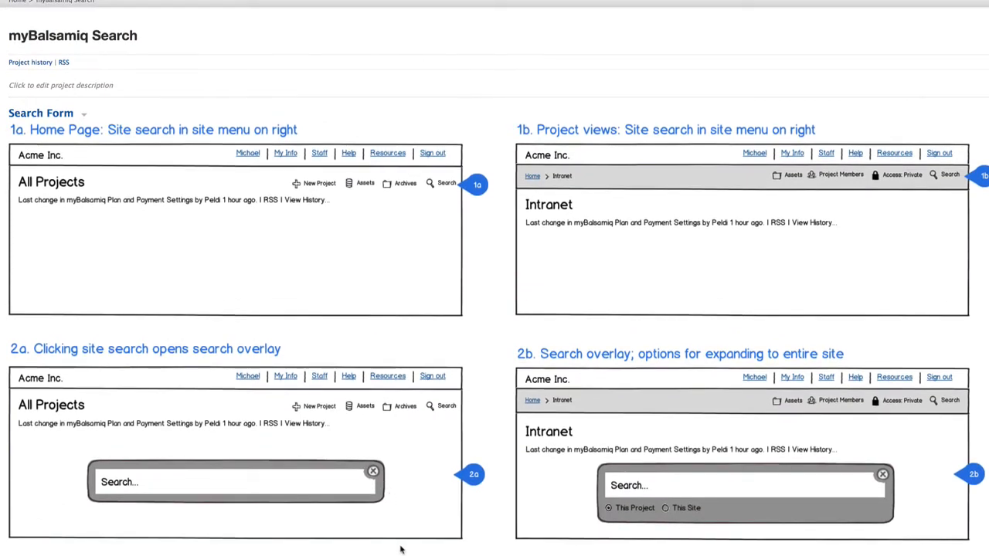
scroll(479, 452, "up", 1)
scroll(480, 452, "down", 4)
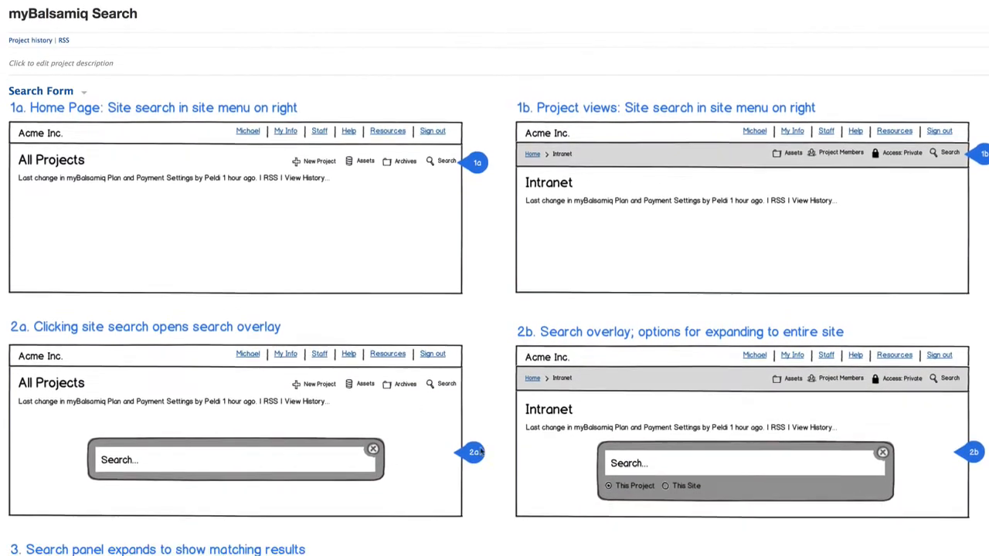
scroll(480, 452, "up", 4)
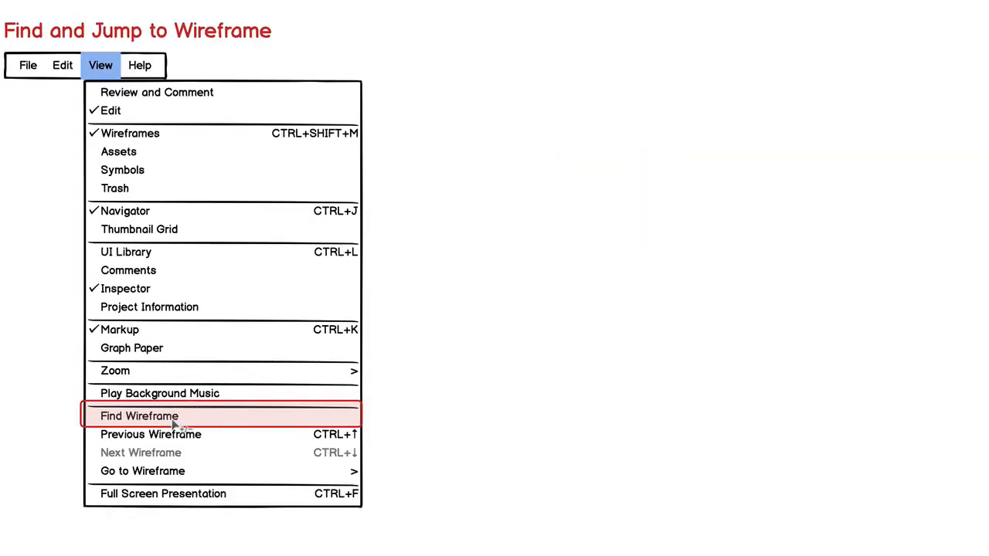
Add the shortcut CTRL+Y to the Find Wireframe entry in the mocked-up View menu.
double_click(168, 443)
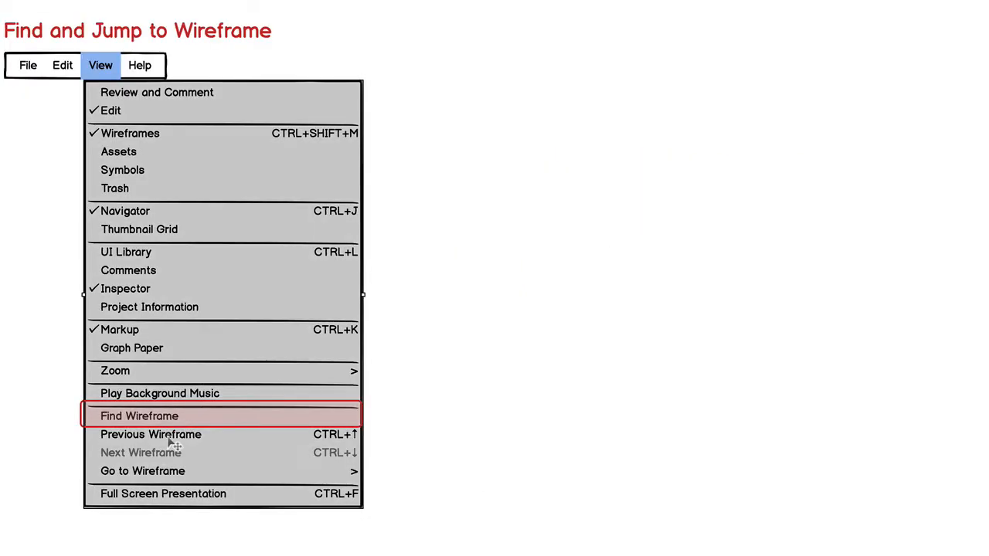
left_click(231, 459)
type(",")
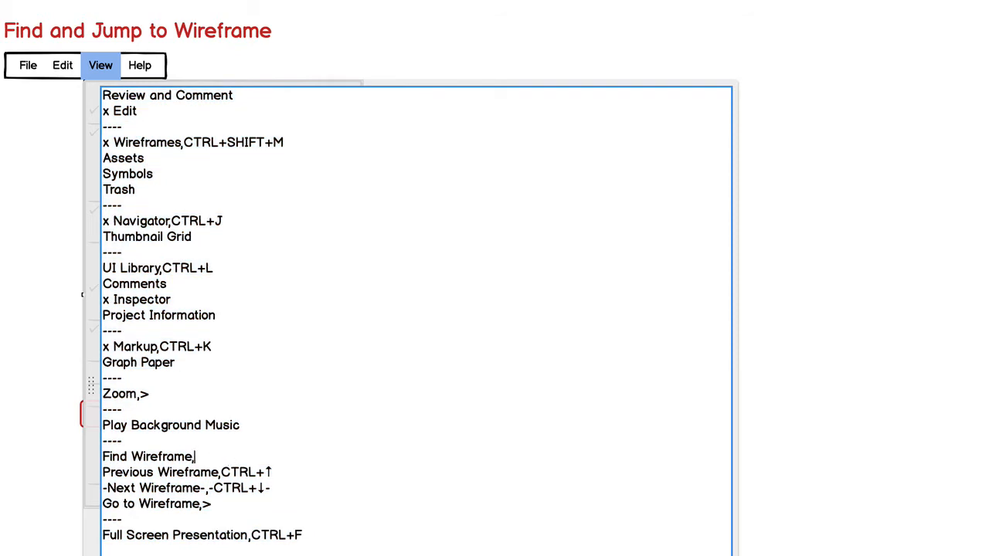
type("CTR")
key("BackSpace")
key("BackSpace")
key("BackSpace")
type("CTR")
left_click(893, 383)
Draw a rectangle about 632 by 49 px beside the menu, with a smaller one about 372 by 27 px inside its left part.
left_click_drag(419, 270, 408, 309)
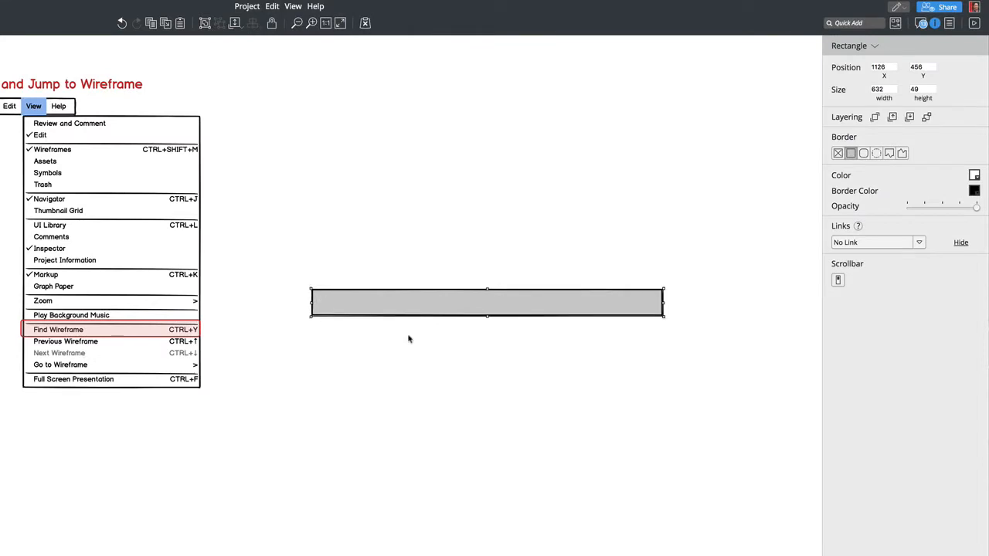
key("r")
left_click_drag(317, 296, 525, 314)
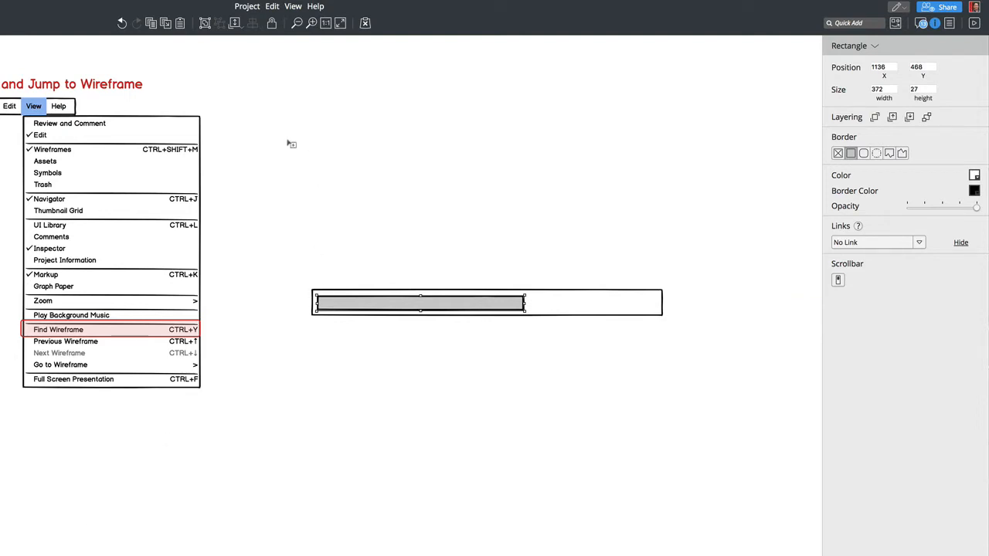
Draw a window rectangle about 744 by 471 px around both bars, send it to the back, and nudge the inner bar's position.
left_click_drag(285, 142, 687, 448)
key("r")
left_click_drag(296, 163, 710, 425)
right_click(630, 370)
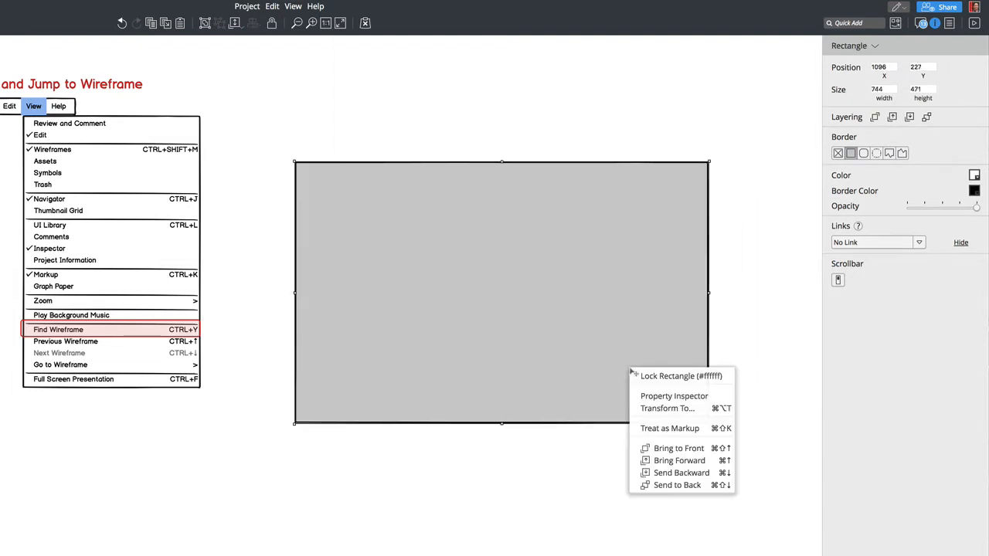
left_click(672, 486)
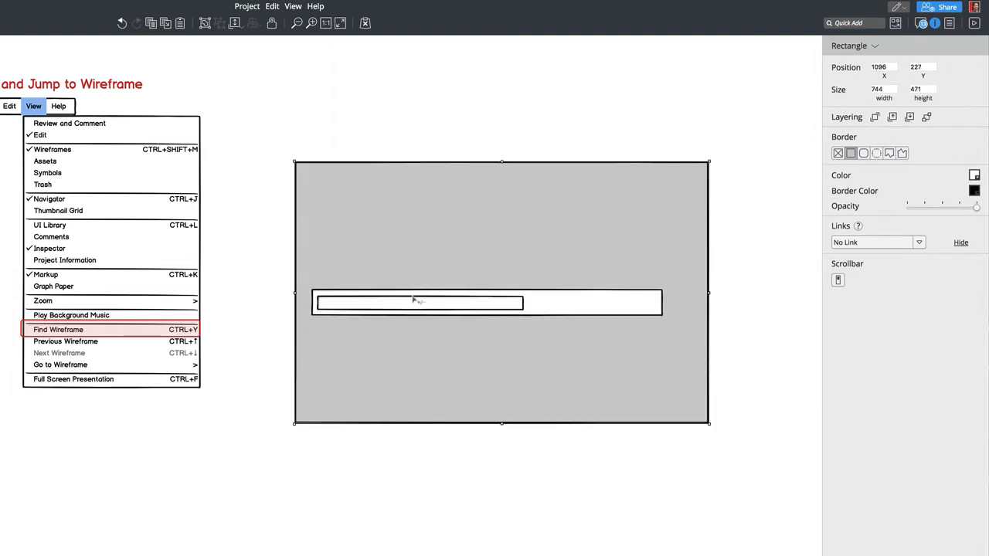
left_click(485, 308)
mouse_move(461, 308)
left_mouse_down()
mouse_move(480, 308)
mouse_move(461, 307)
left_mouse_up()
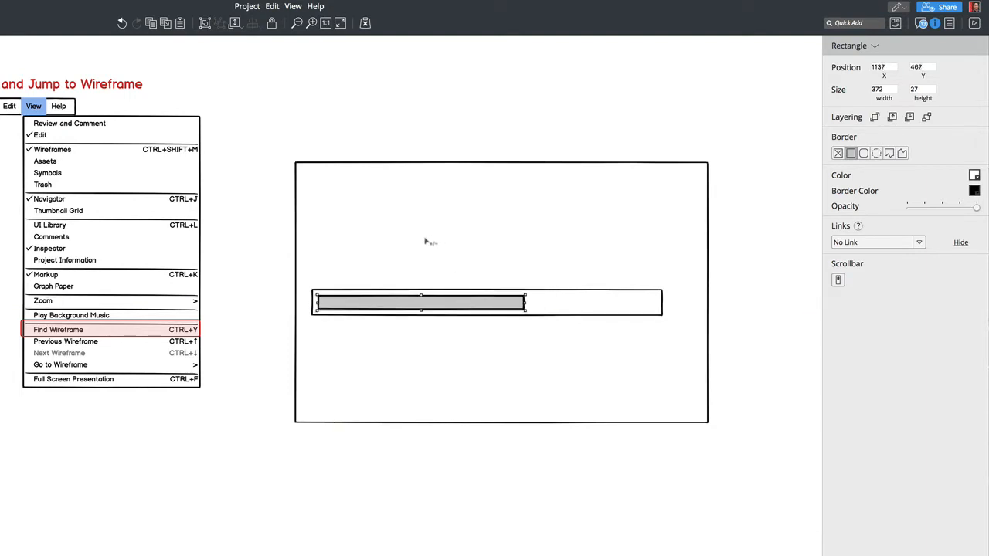
Draw a full-width header bar along the upper edge of the window rectangle and fill it dark grey.
mouse_move(299, 165)
left_mouse_down()
mouse_move(658, 208)
mouse_move(708, 203)
left_mouse_up()
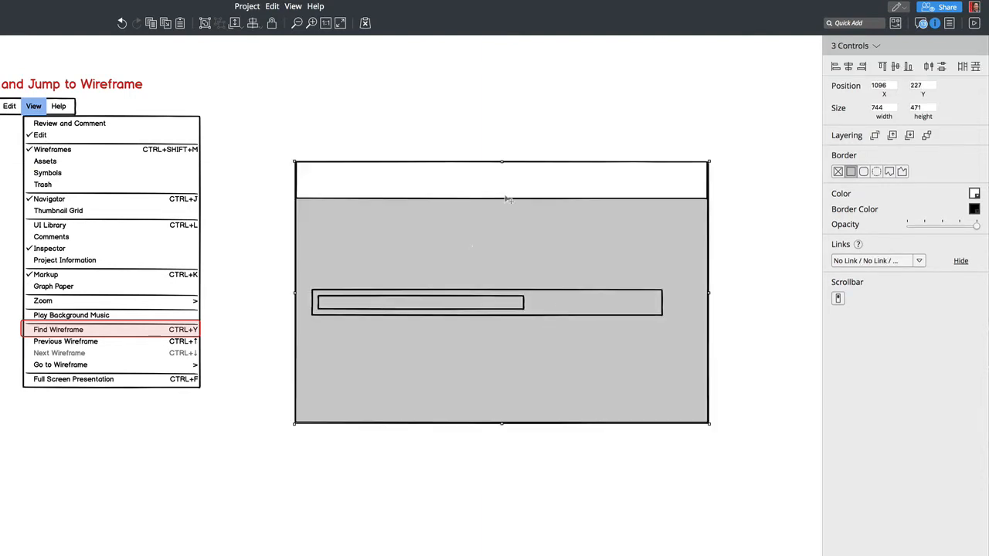
left_click(974, 176)
left_click(921, 204)
Move the outer and inner search rectangles together up to just beneath the dark header bar.
left_click(447, 308)
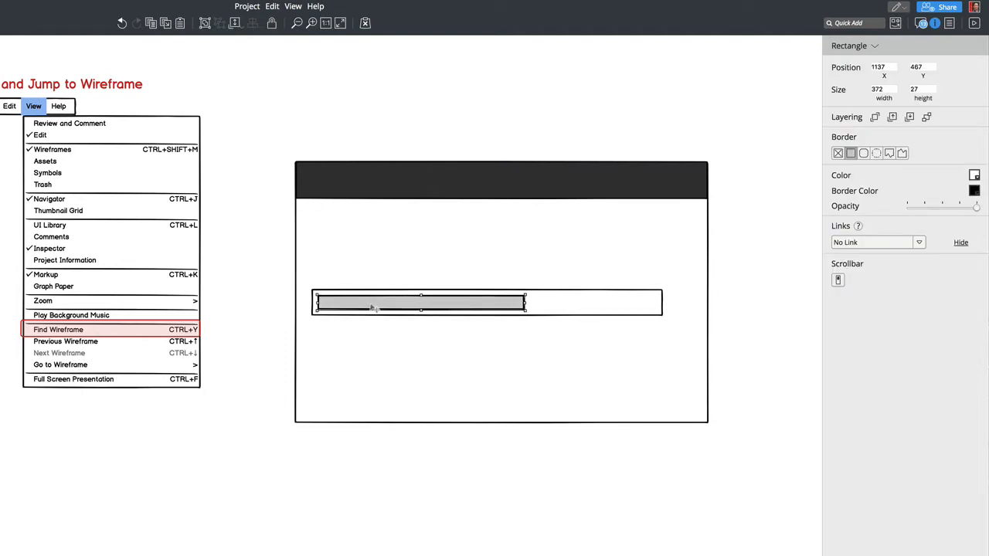
left_click(567, 314, "shift")
left_click_drag(549, 307, 564, 227)
left_click(468, 118)
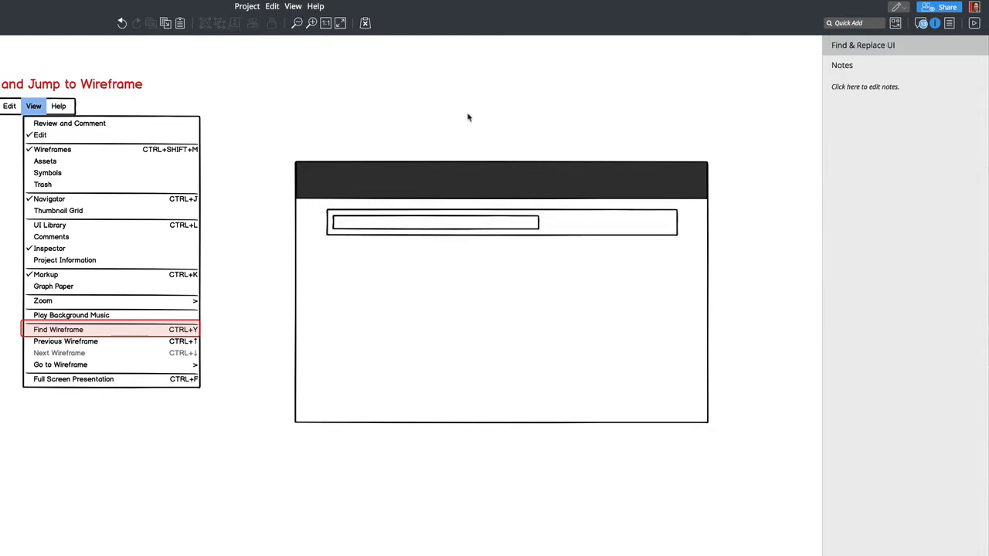
Resize the outer search rectangle to about 394 by 57 px and centre it with its inner field below the header.
left_click(540, 230)
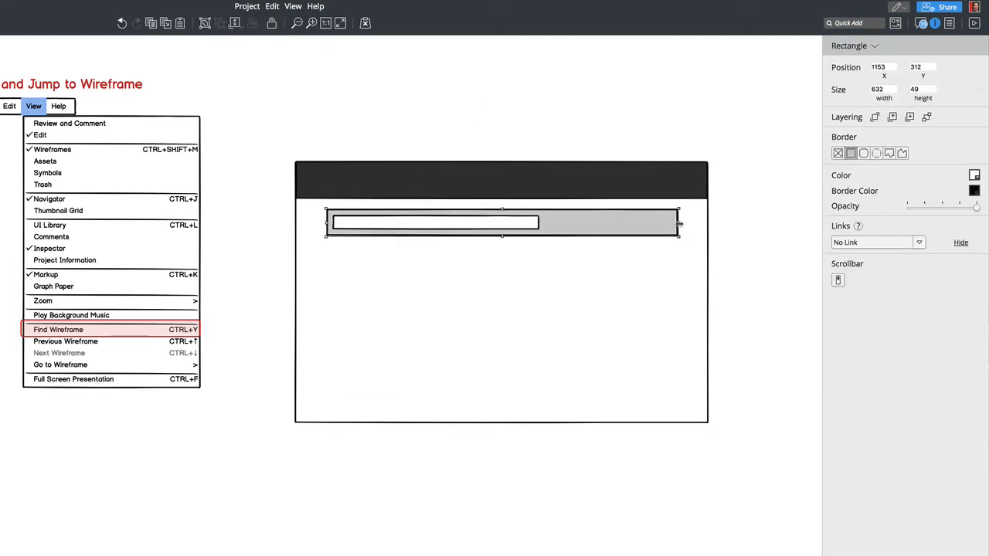
left_click_drag(678, 224, 571, 230)
left_click(526, 226, "shift")
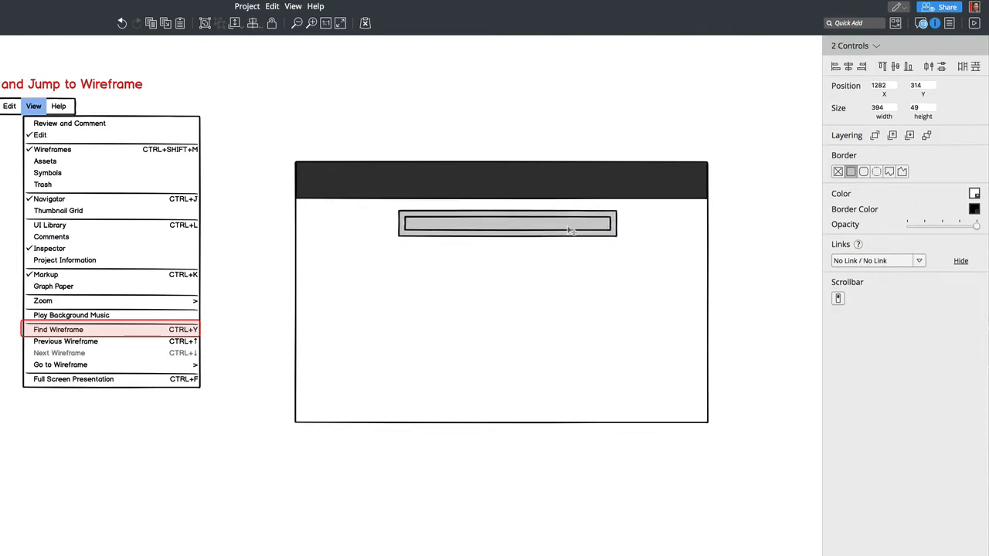
left_click_drag(507, 210, 507, 205)
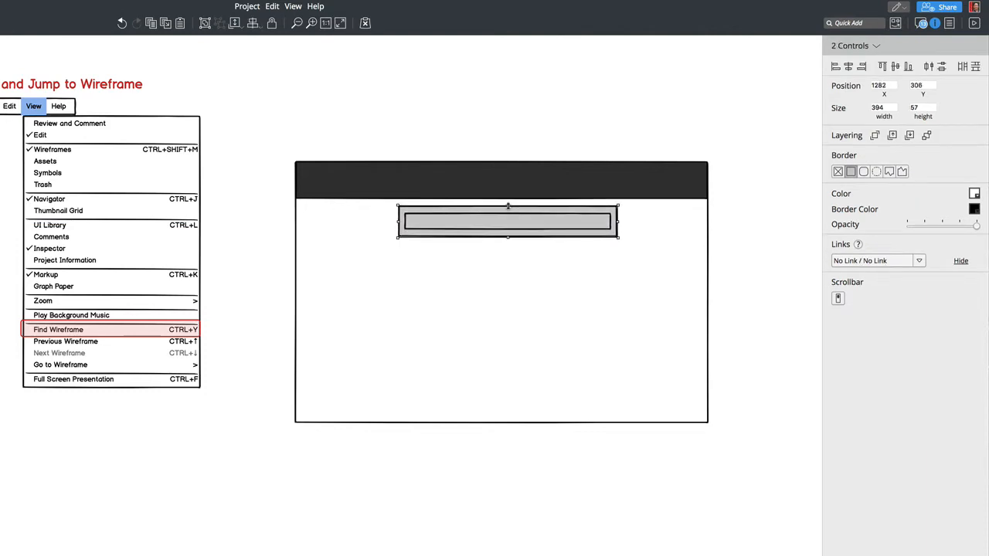
Make the outer search rectangle about 68 px high, leaving title space above the inner field.
left_click(509, 223)
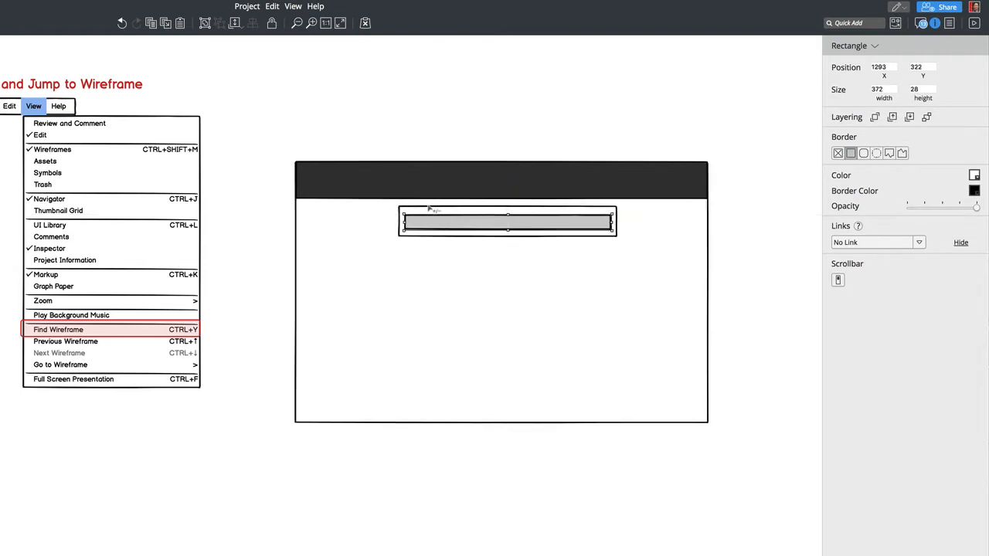
left_click(467, 209)
left_click(516, 209)
left_click_drag(508, 206, 508, 228)
left_click(509, 219, "shift")
Add a label reading "Find Wireframe" centred above the inner field of the search box.
key("slash")
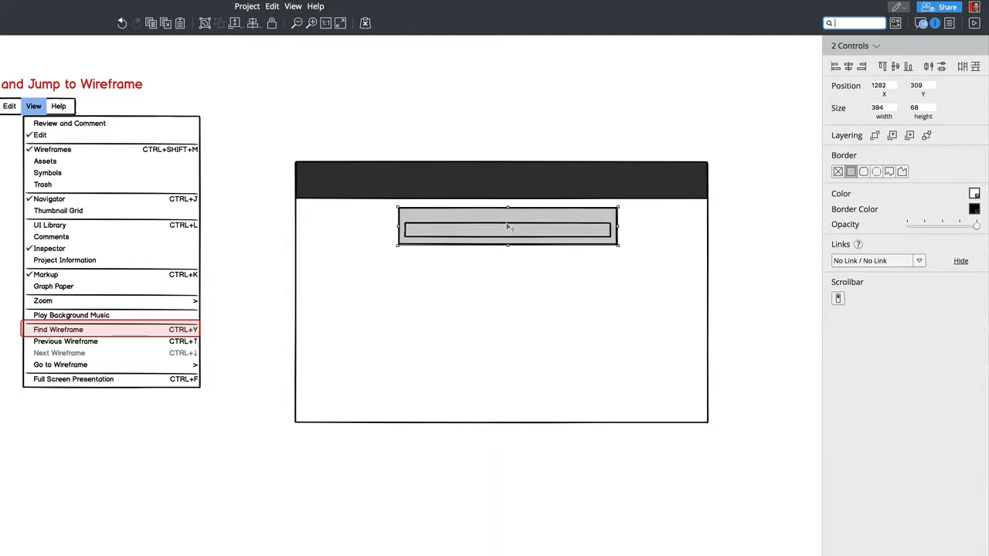
key("Return")
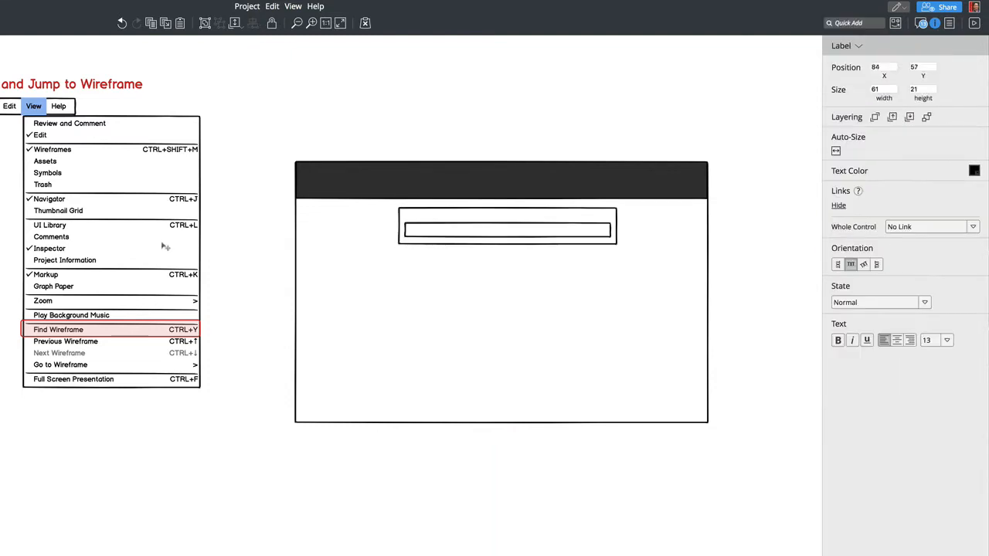
double_click(479, 214)
type("Find Wireframe")
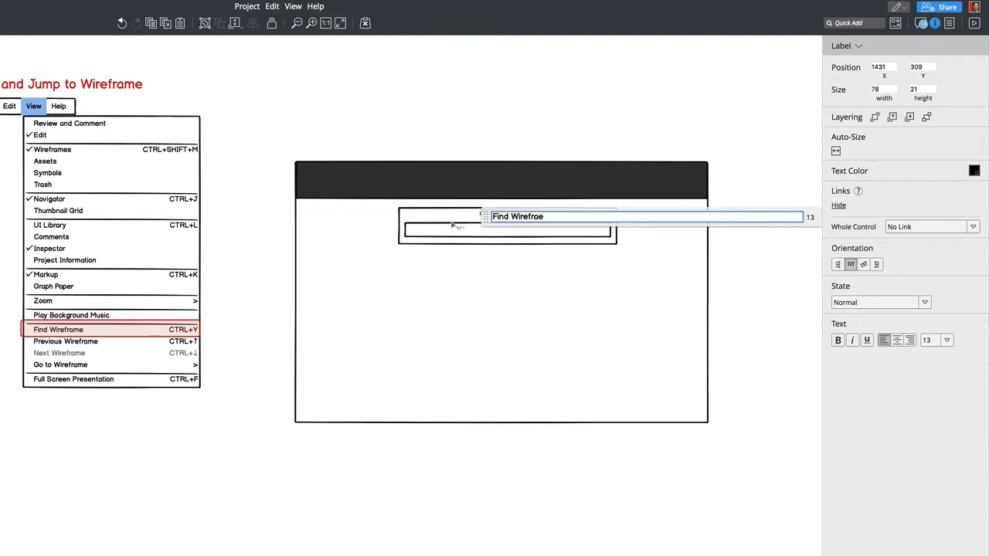
key("Return")
left_click(491, 221)
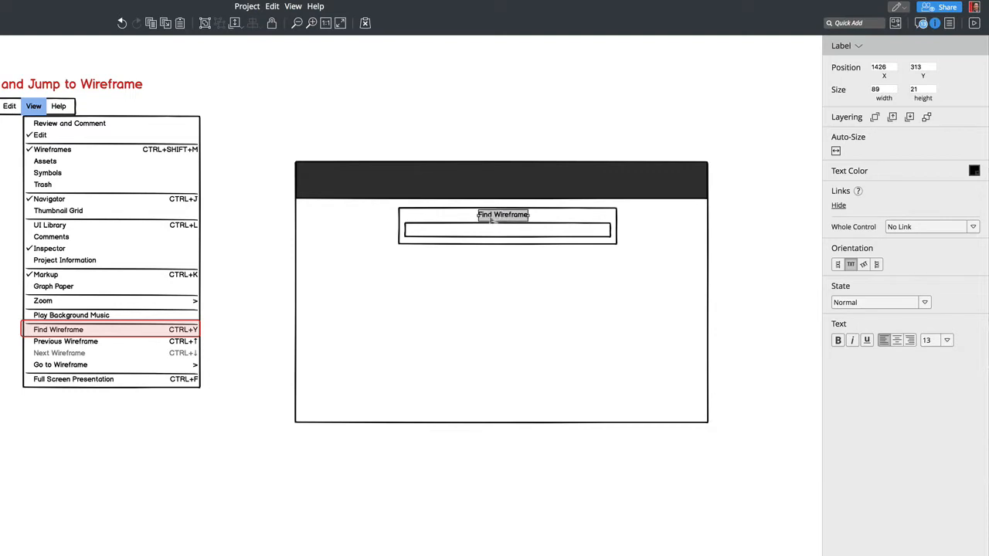
Add an I Beam Cursor icon at size XS inside the left end of the inner search field.
type("/j")
key("BackSpace")
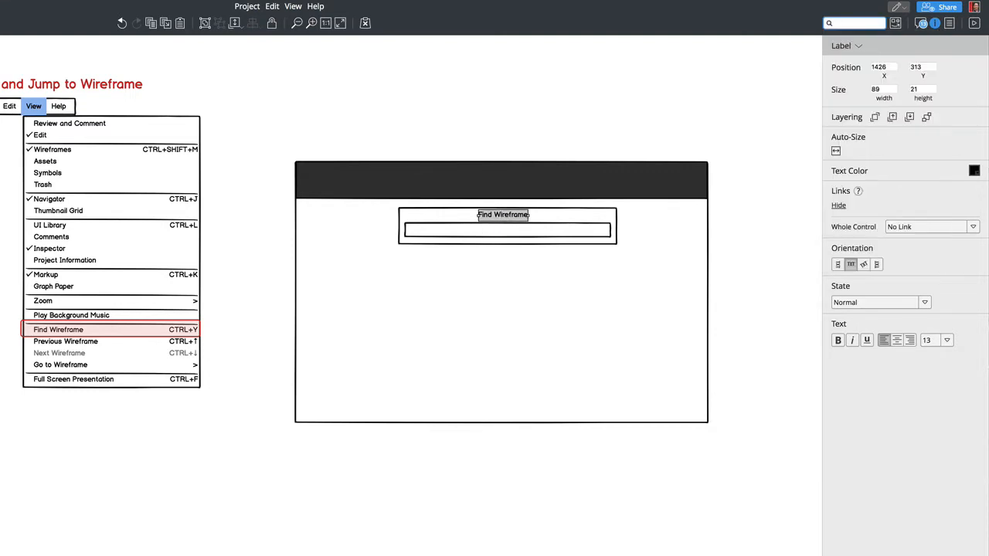
type("cur")
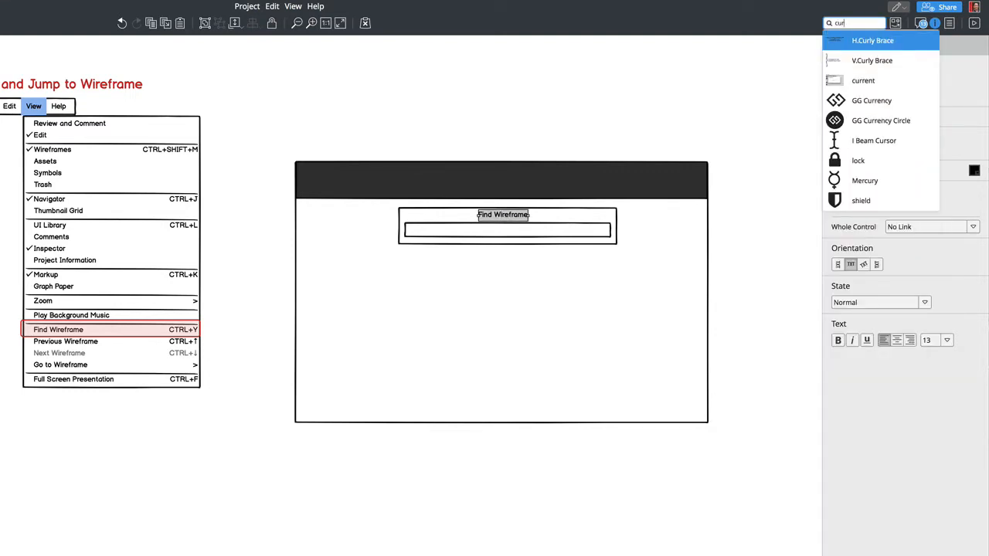
key("ctrl+a")
type("text c")
key("Return")
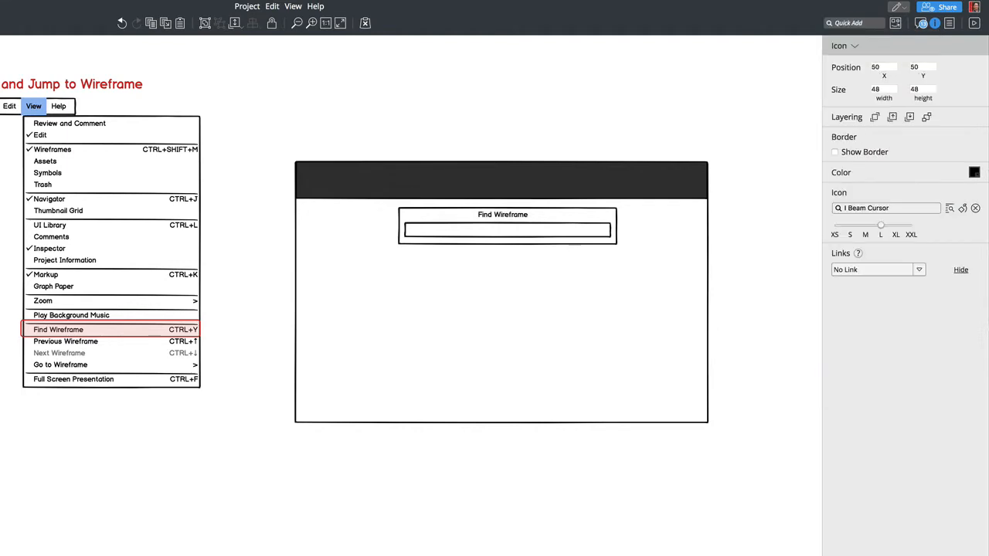
left_click(417, 229)
left_click(835, 224)
left_click_drag(409, 230, 413, 231)
Add a second text label directly below the "Find Wireframe" title in the search box.
left_click(511, 244)
left_click(511, 252)
key("slash")
type("label")
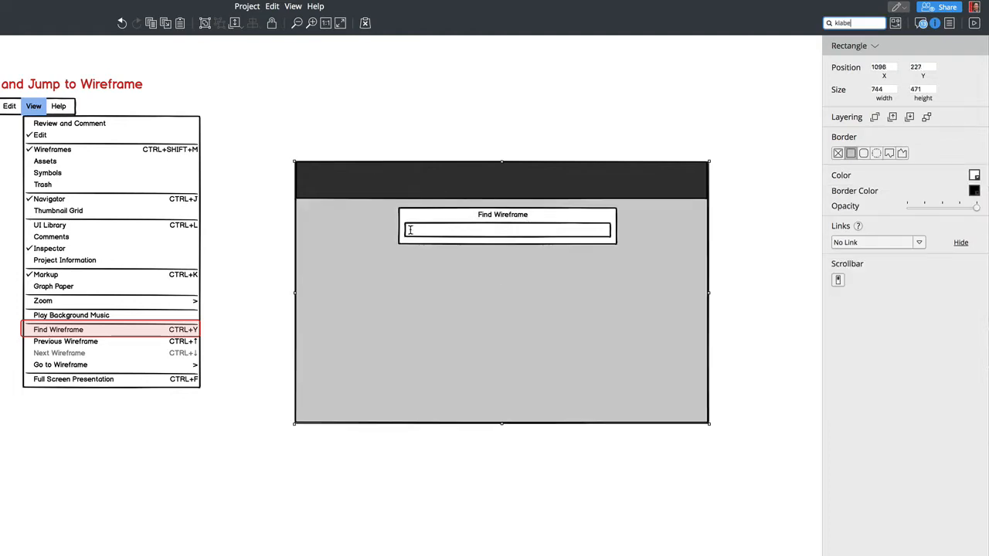
key("Return")
left_click(496, 223)
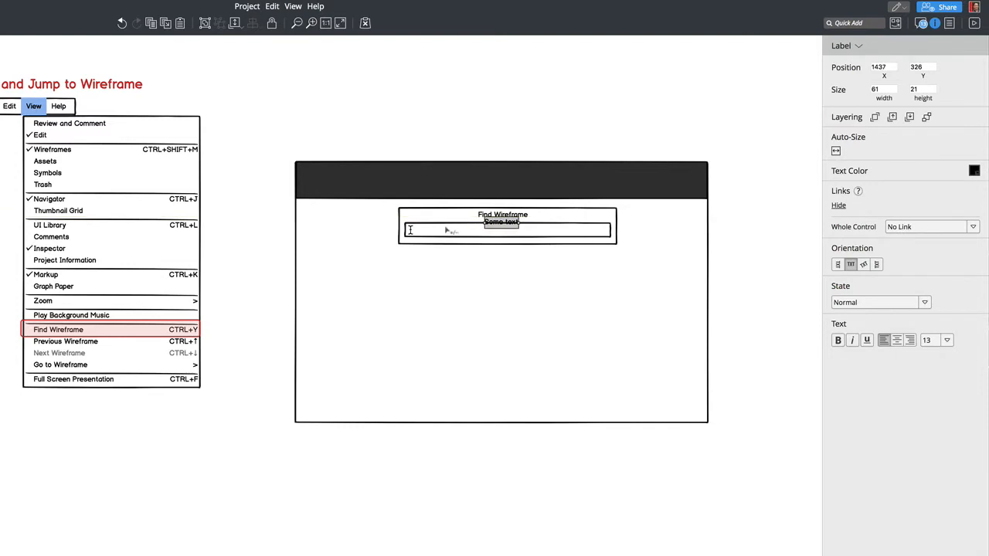
Extend the lower edge of the outer search rectangle slightly downward.
key("ctrl+plus")
scroll(448, 229, "right", 8)
scroll(448, 229, "down", 5)
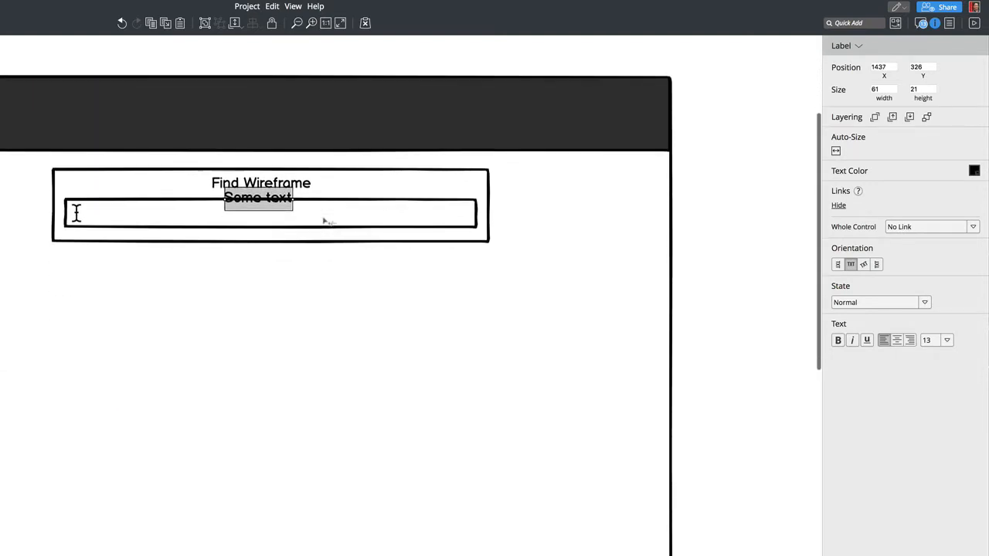
left_click(325, 221)
left_click(290, 240)
left_click(274, 246)
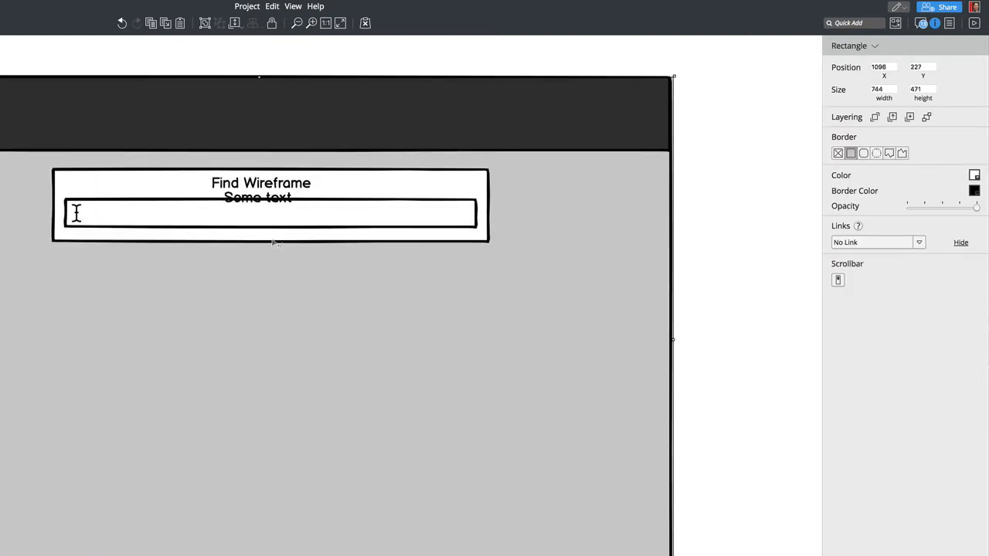
left_click(272, 243)
left_click_drag(271, 244, 271, 258)
Group the inner search field with its cursor icon and move them down, clear of the second label.
left_click(268, 223)
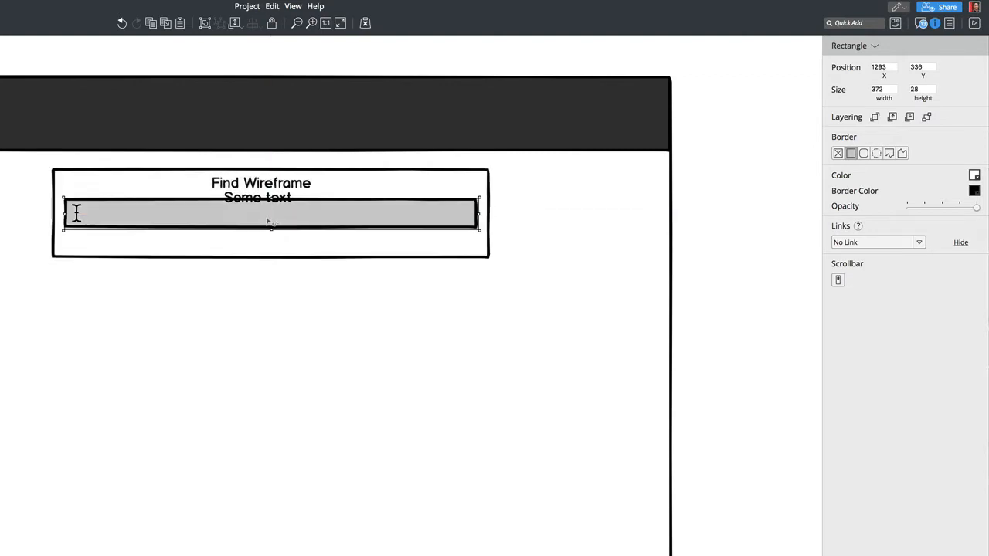
left_click(77, 214, "shift")
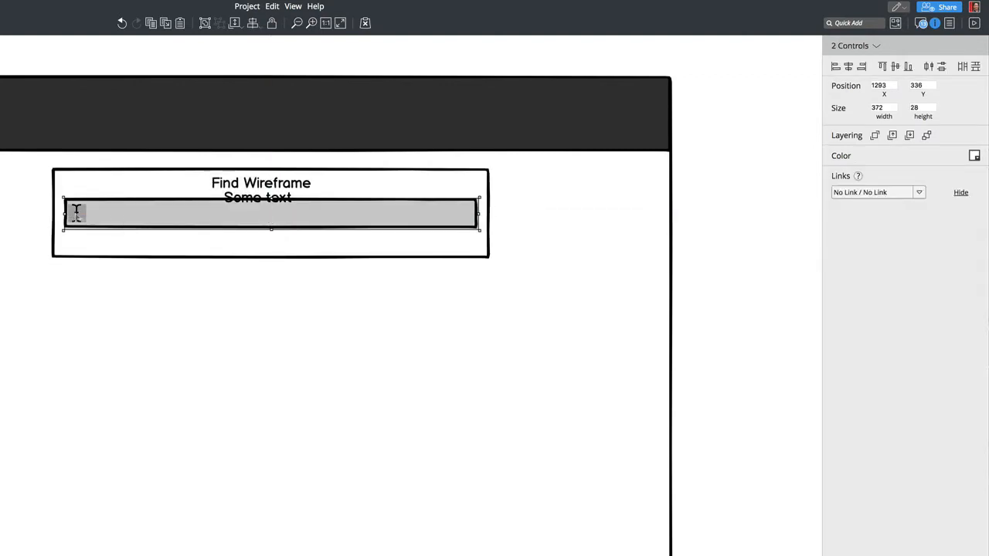
key("ctrl+g")
left_click_drag(72, 211, 81, 225)
left_click(239, 203)
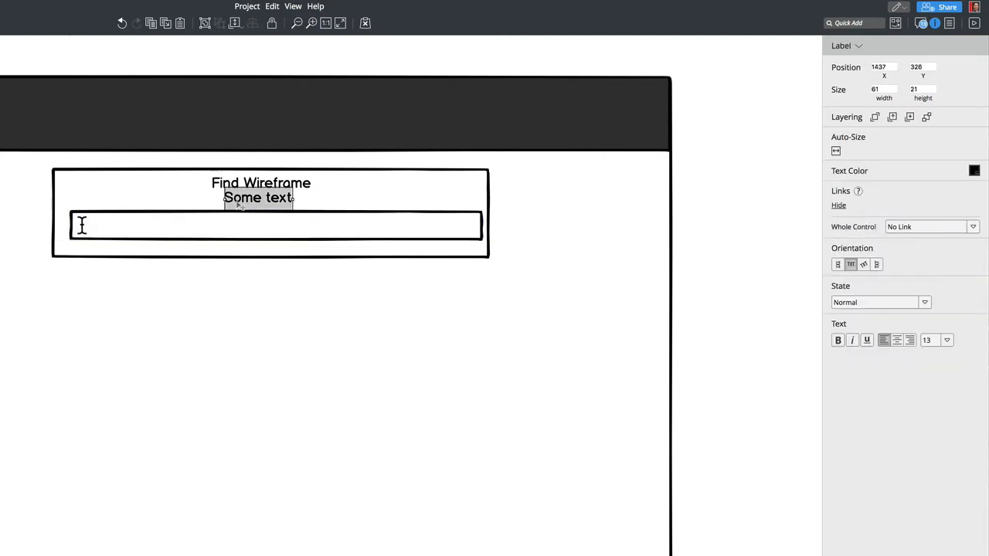
Set the label below "Find Wireframe" to font size 10 and its text to "Start typing to look up wireframe by title.".
key("ctrl+[")
key("ctrl+[")
key("ctrl+[")
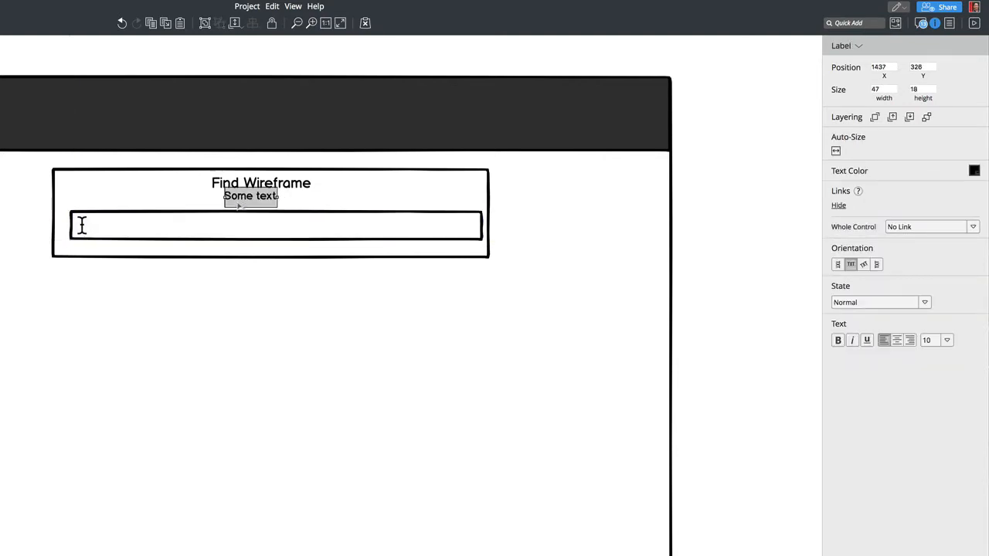
key("Return")
type("Start typing to look up wireframe by t")
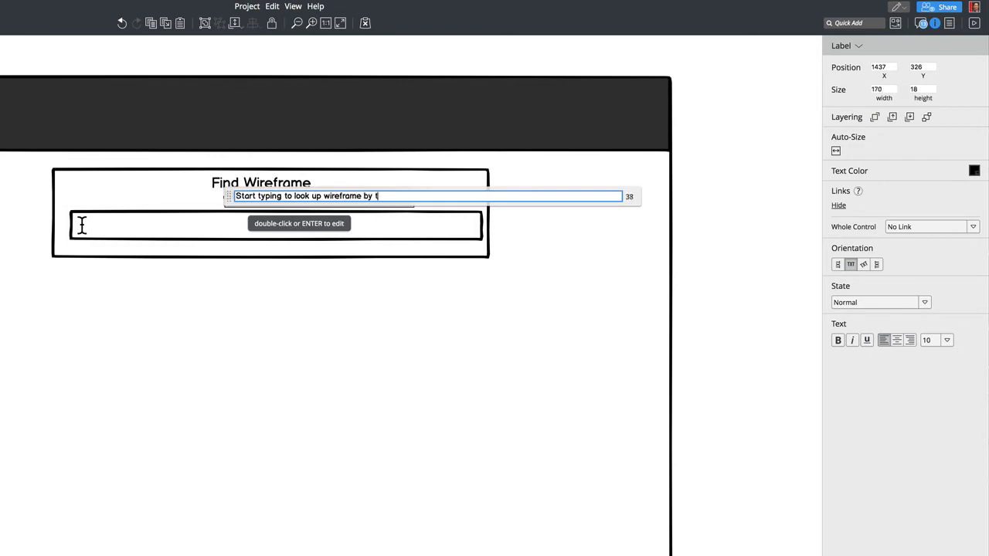
type("itle.")
key("Return")
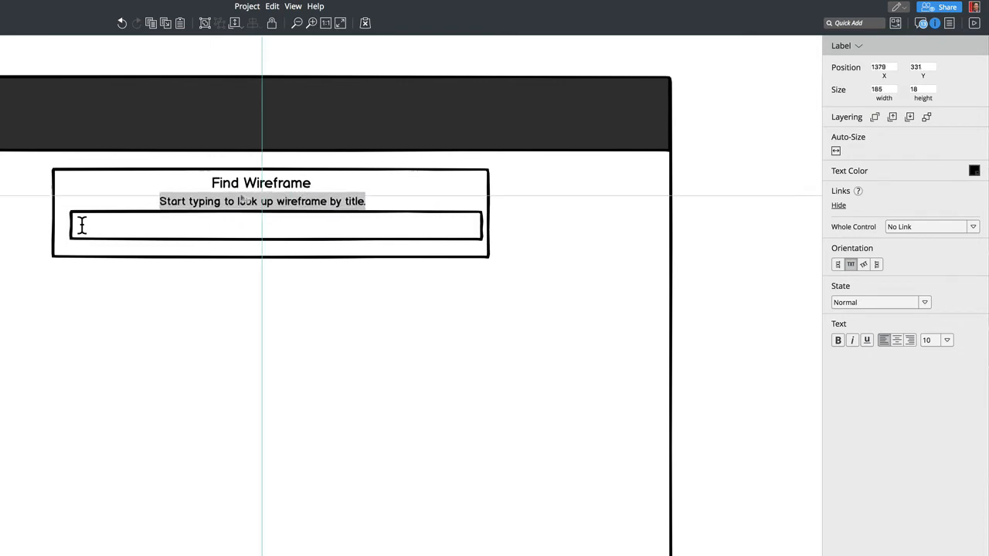
Make the "Find Wireframe" title bold and nudge the grouped search field slightly down inside the search box.
left_click(261, 186)
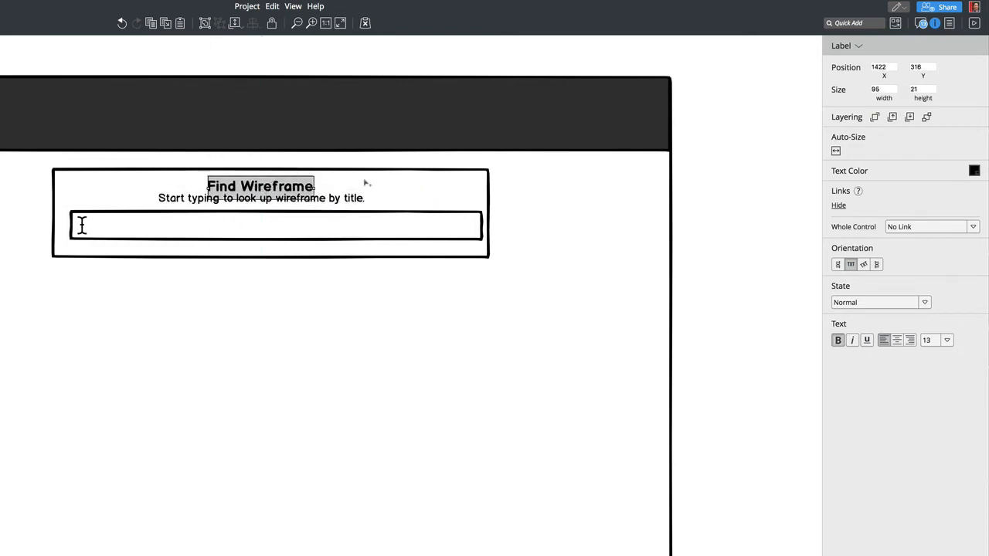
key("ctrl+a")
left_click(849, 67)
left_click(743, 330)
left_click_drag(417, 234, 415, 237)
Add an arrow running from the highlighted Find Wireframe menu entry to the side of the search box.
key("ctrl+minus")
scroll(13, 335, "left", 2)
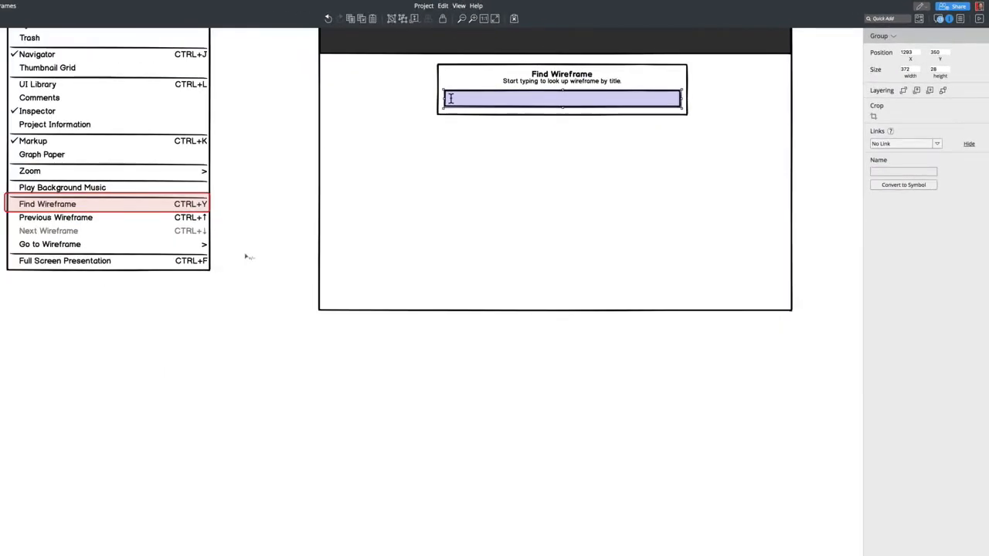
type("arrow")
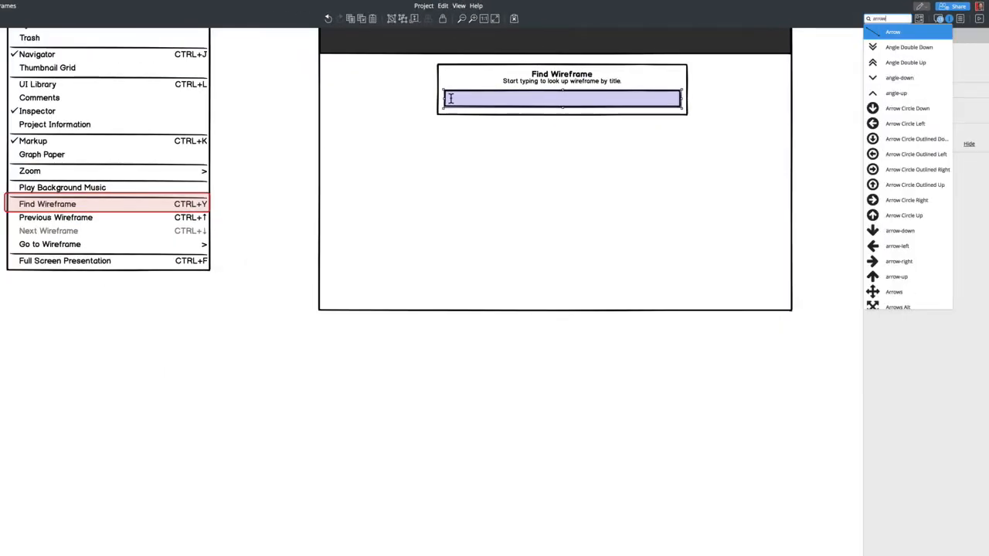
key("Return")
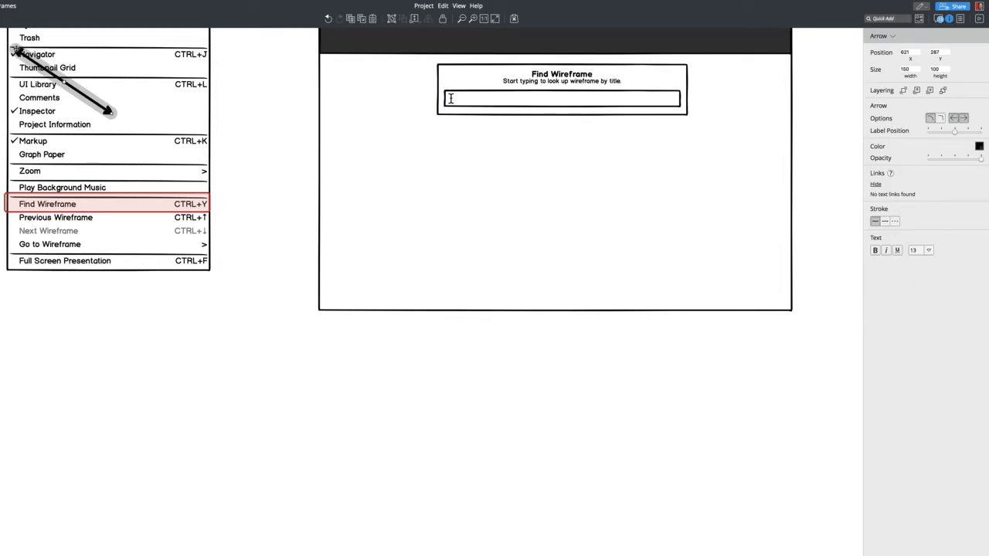
left_click_drag(16, 48, 430, 78)
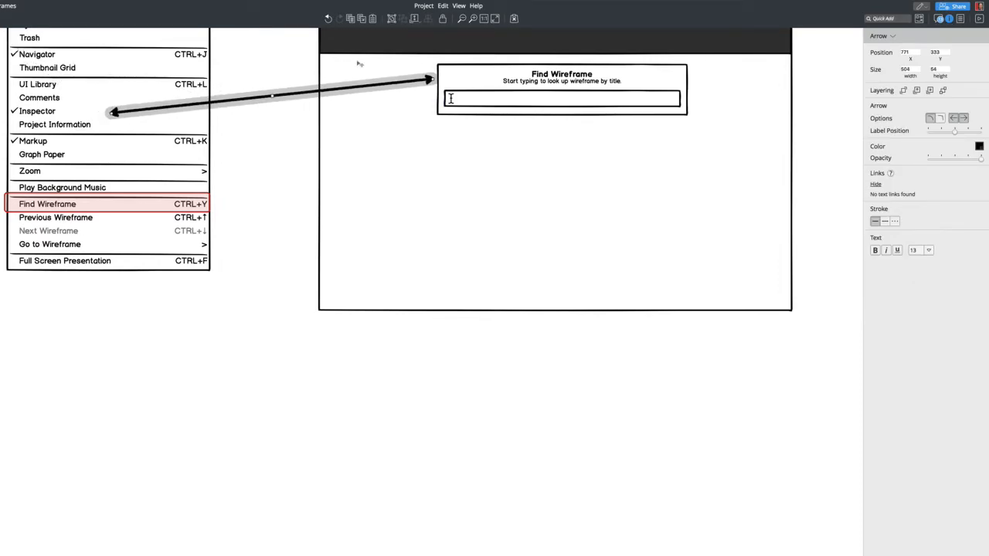
left_click_drag(110, 113, 198, 205)
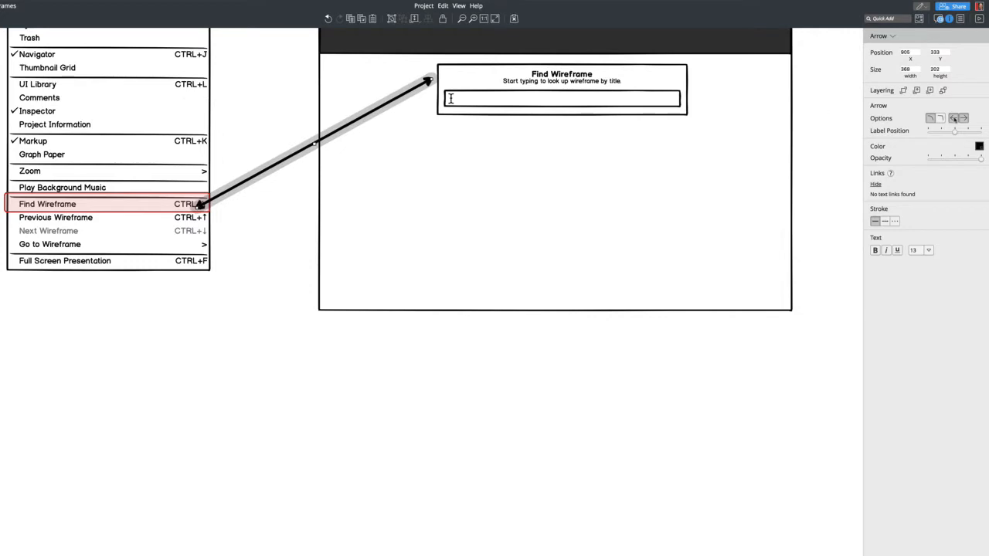
Color the arrow red, bend it into an upward curve, and keep only the arrowhead at the search box.
left_click(979, 146)
left_click(948, 182)
left_click_drag(314, 142, 292, 126)
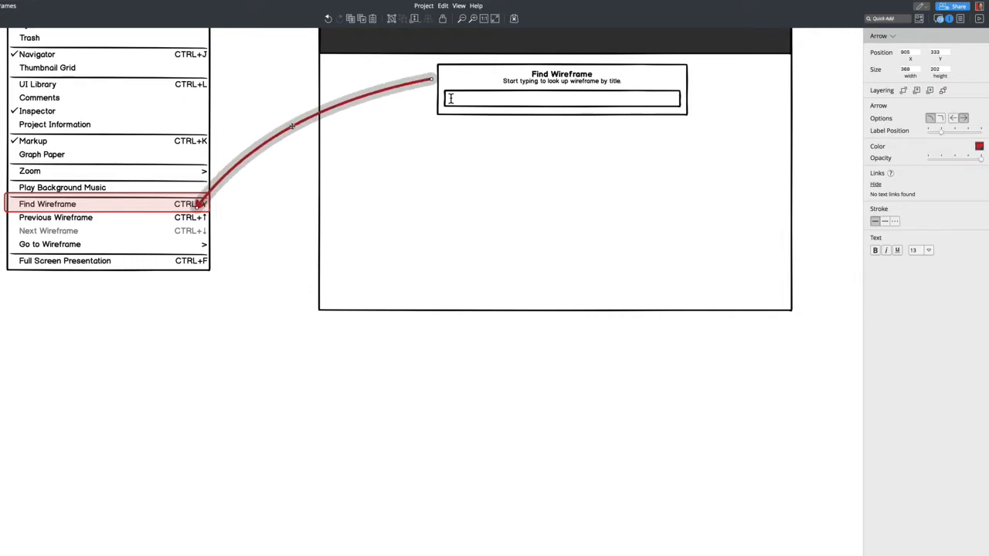
left_click(952, 118)
left_click(523, 375)
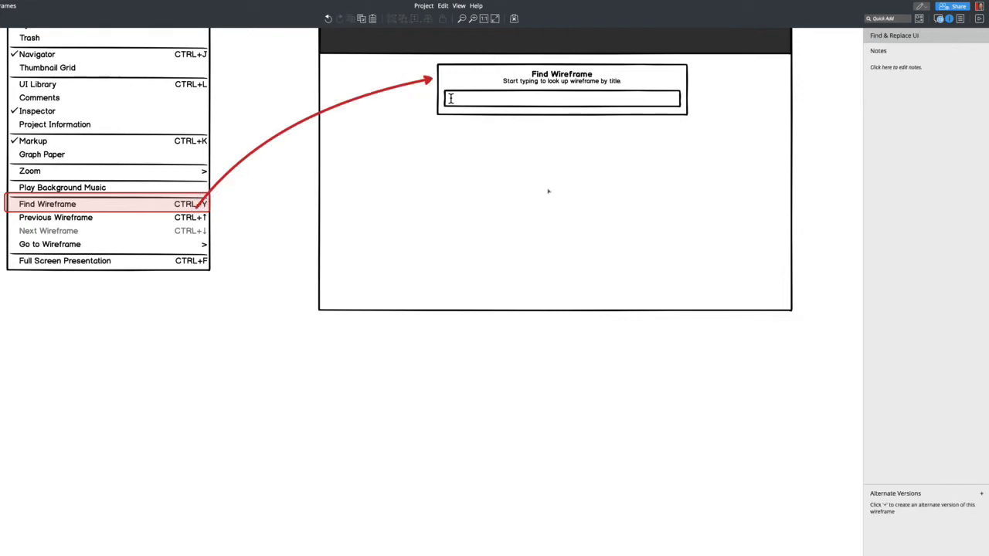
Shorten the editor window rectangle to about 296 px high and move the whole window mockup up.
scroll(484, 171, "up", 5)
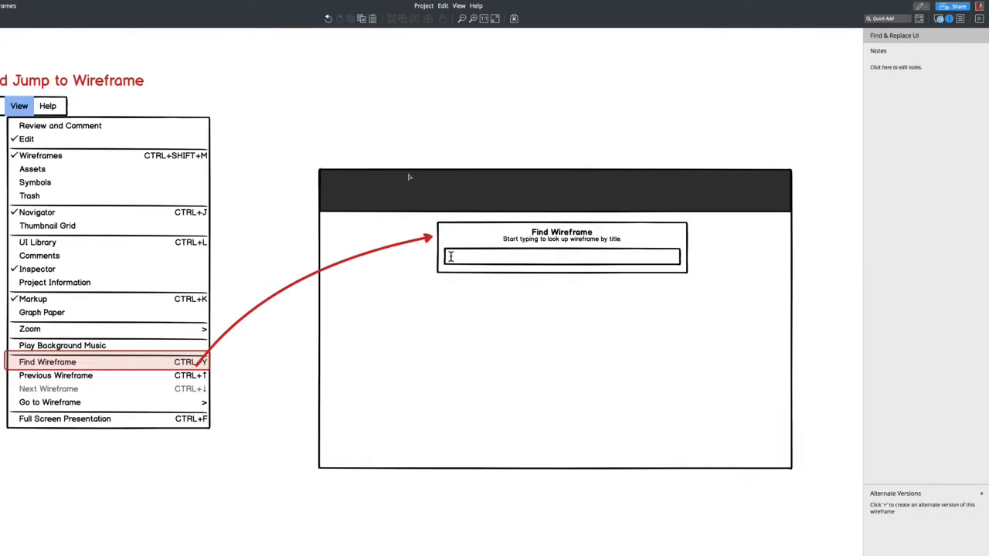
left_click(567, 381)
left_click_drag(555, 469, 555, 358)
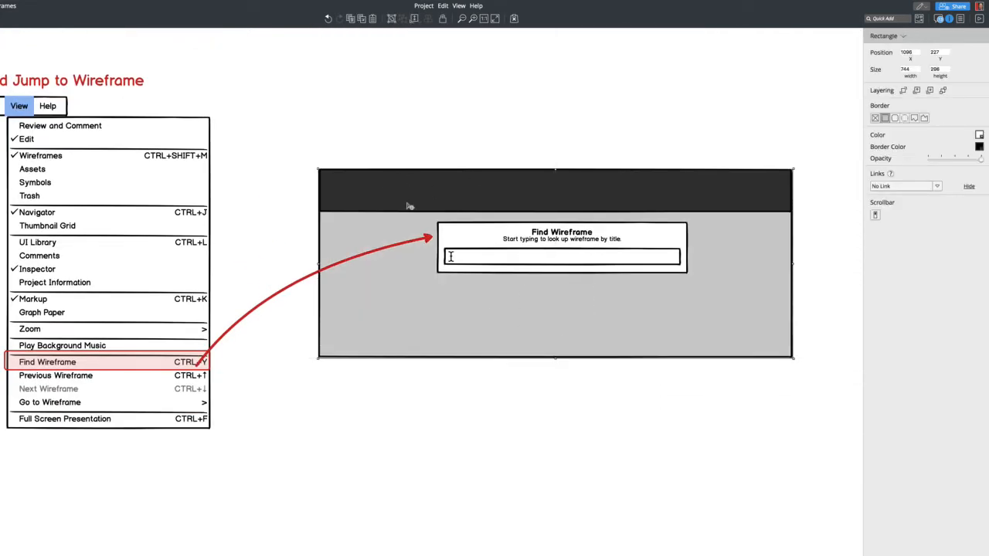
left_click_drag(299, 142, 848, 401)
left_click_drag(663, 298, 659, 229)
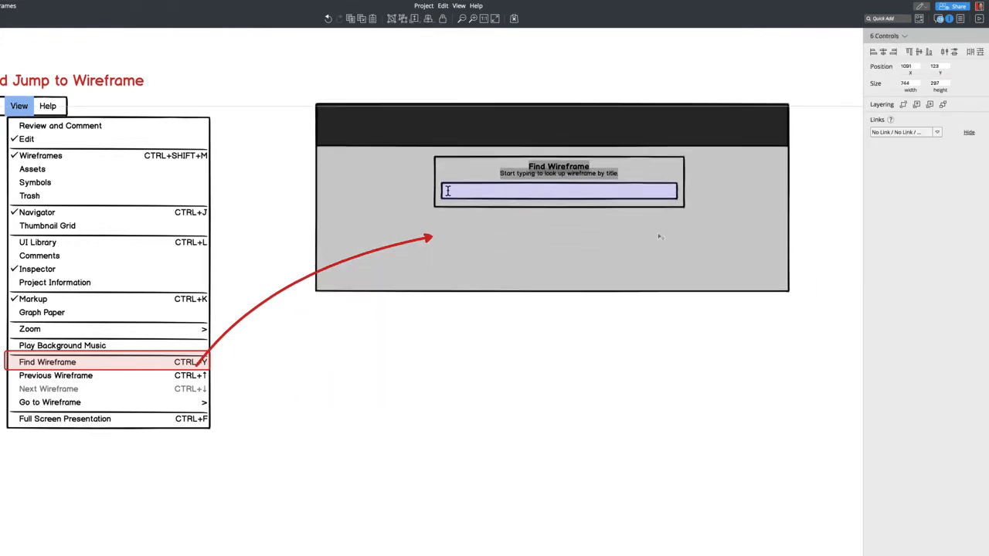
Move the red arrow's head up so it points at the relocated search box again.
left_click(429, 238)
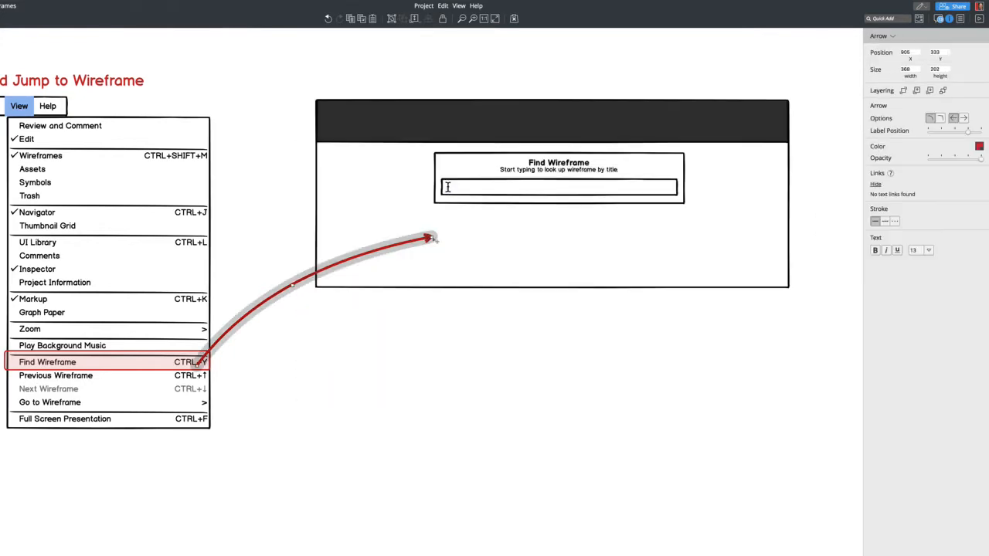
left_click_drag(431, 237, 427, 187)
left_click(410, 76)
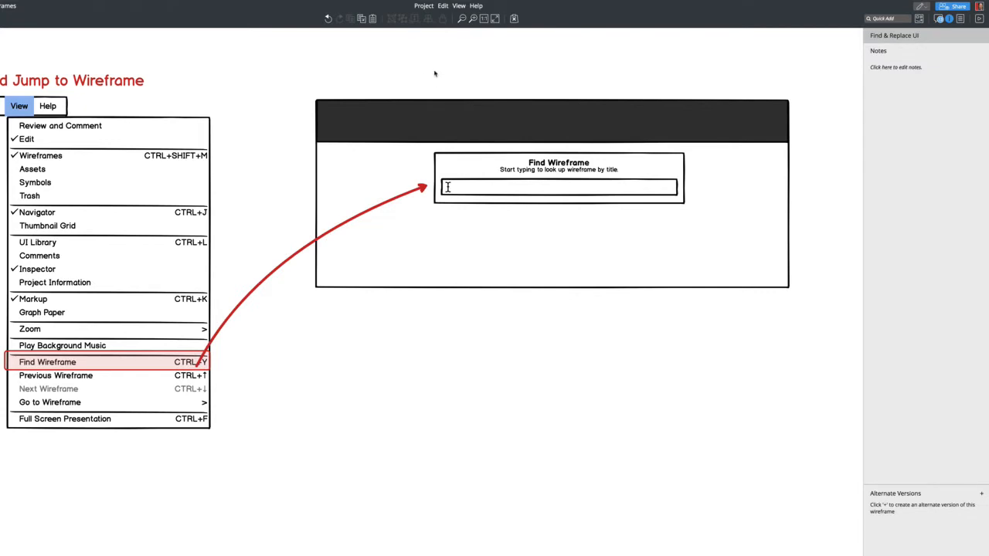
Add a Subtitle control above the dark header of the editor window.
key("slash")
type("sub")
key("Return")
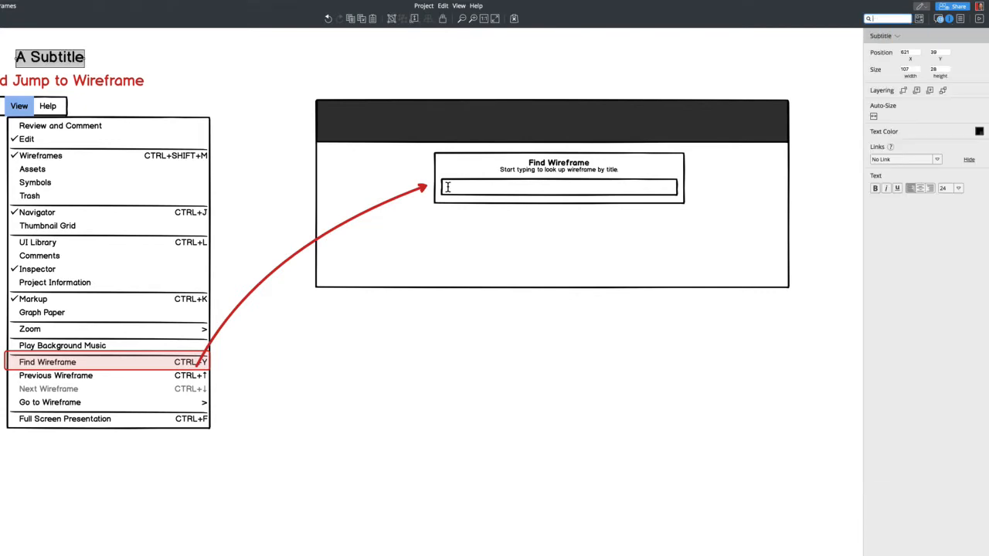
left_click_drag(73, 64, 575, 94)
Label the red arrow "displays find wireframe dialog".
double_click(301, 253)
type("dis")
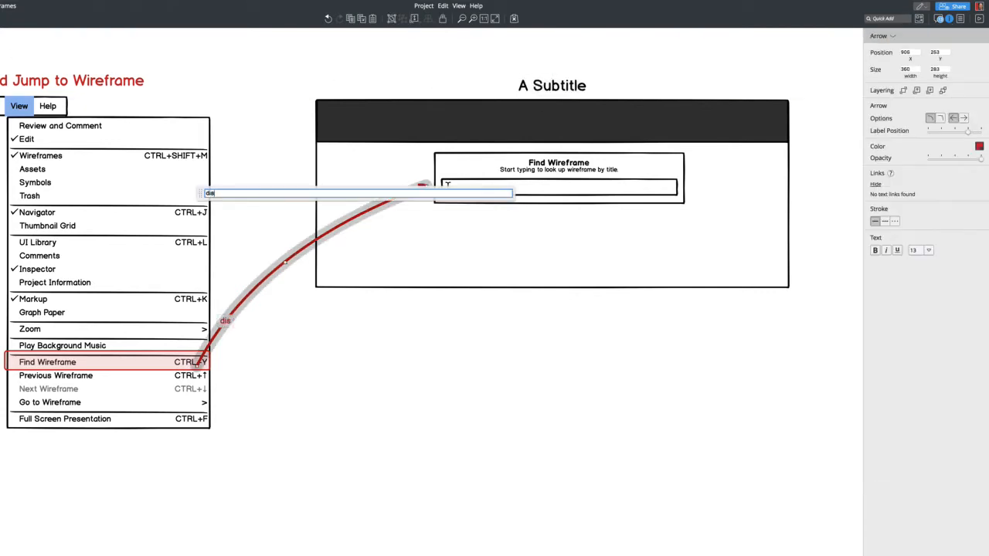
type("plays find wireframe dialog")
left_click(590, 71)
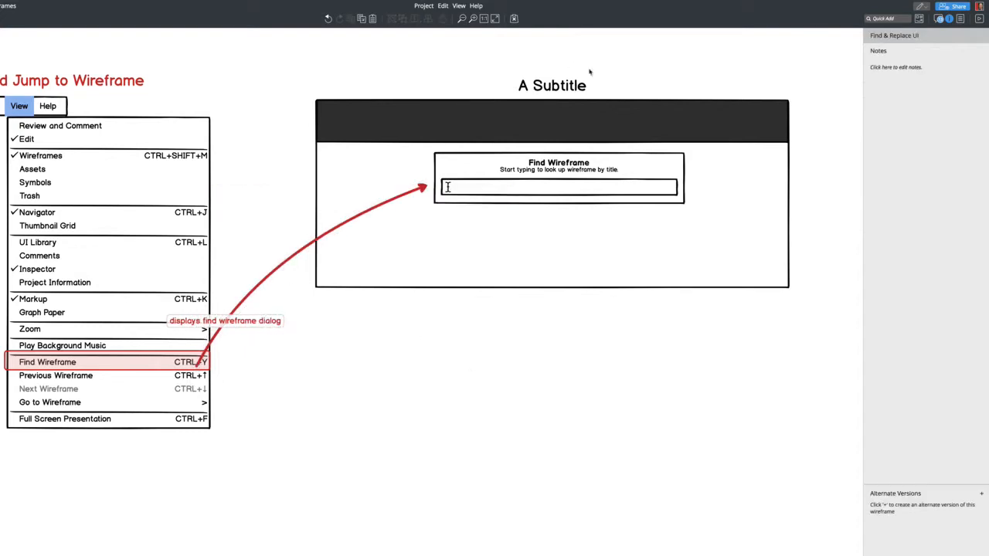
Change the subtitle text to "Editor", center it above the window, and color it red.
double_click(576, 85)
type("Editor")
left_click_drag(518, 81, 539, 81)
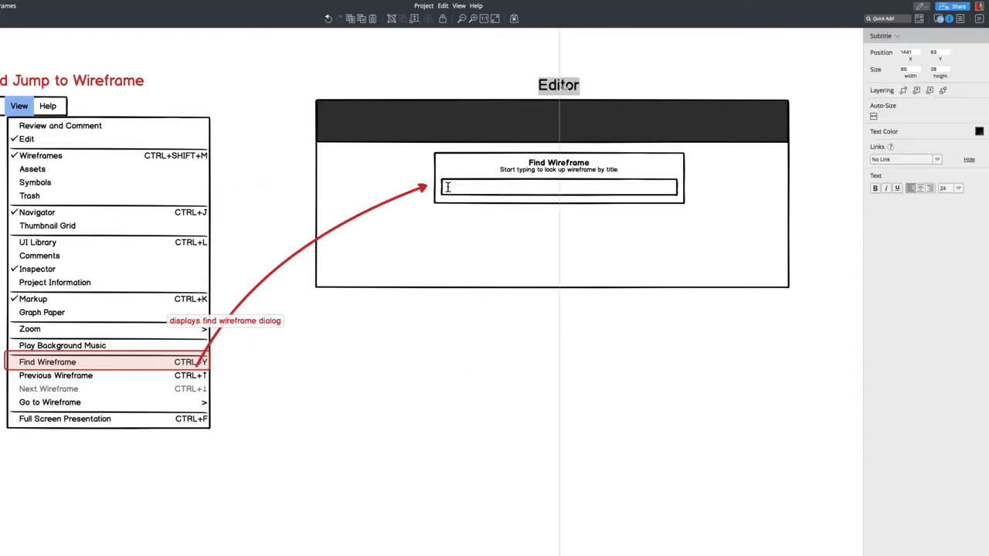
left_click(981, 132)
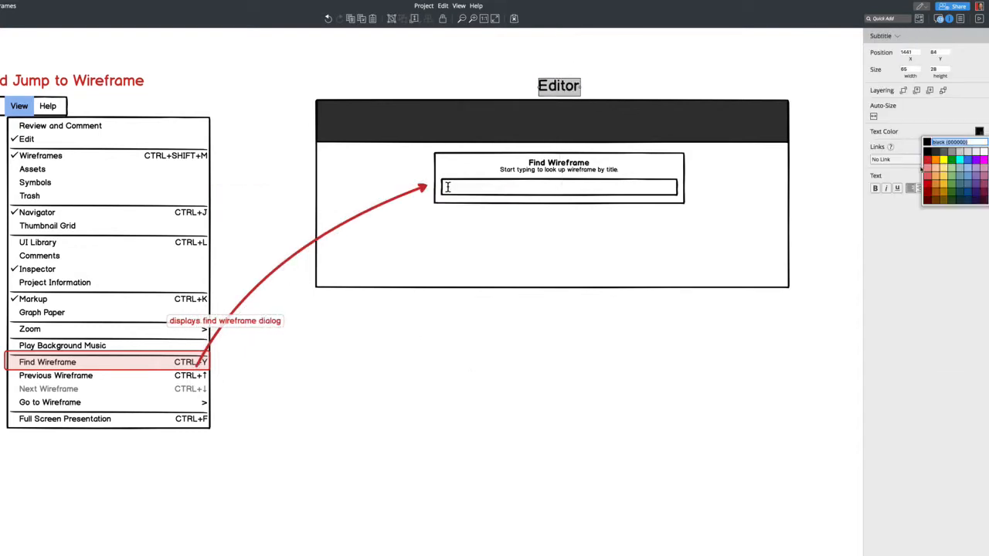
left_click(922, 169)
left_click(652, 339)
Group the search box parts together, and group the editor window's body with its dark header.
left_click(505, 175)
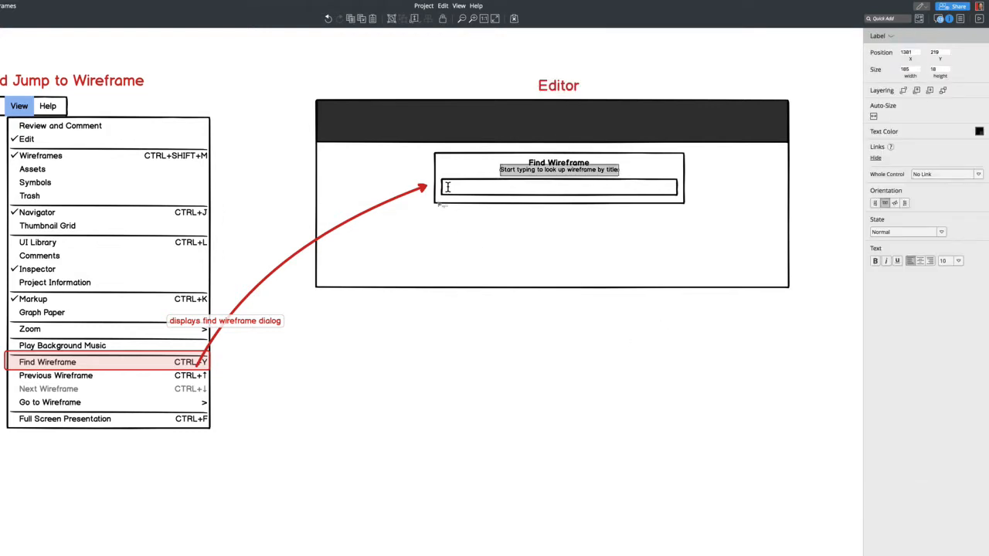
left_click_drag(427, 333, 699, 143)
left_click(425, 237, "shift")
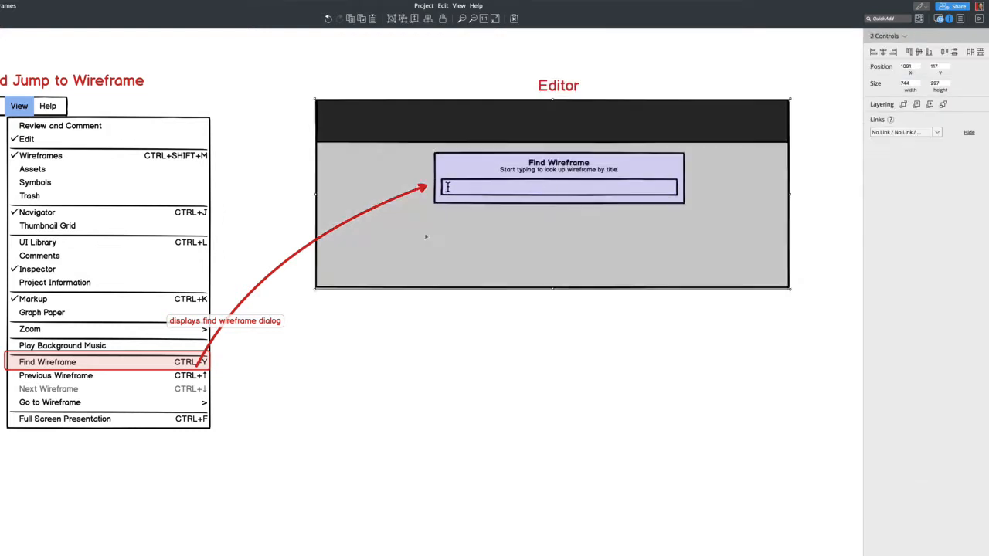
left_click(426, 237)
left_click(437, 132, "shift")
key("ctrl+g")
Duplicate the editor window and its search box directly below the original, aligned with it.
left_click(494, 171)
left_click(501, 247, "shift")
left_click_drag(501, 247, 494, 444)
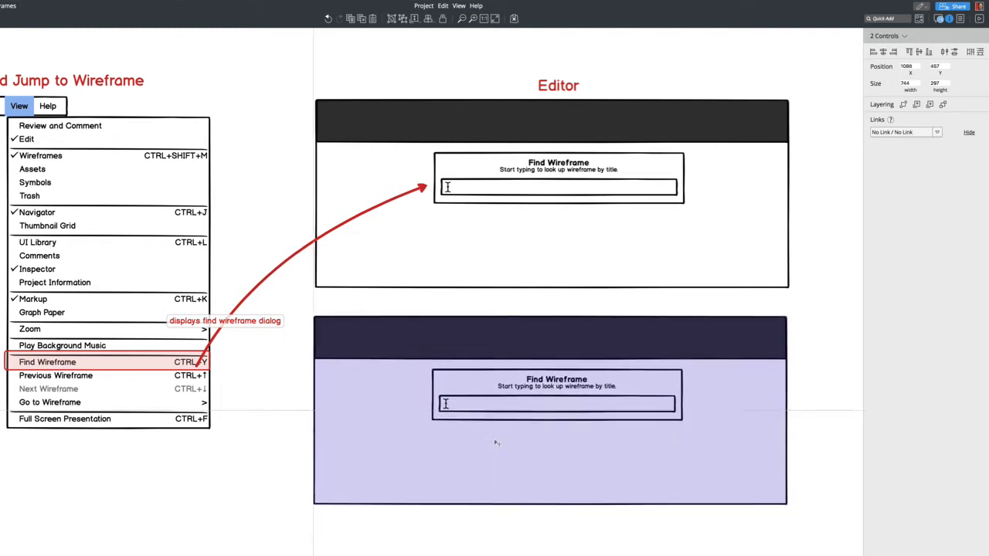
Duplicate the red arrow to run from the upper search field to the lower search box, labeled "type to look up".
left_click(380, 205)
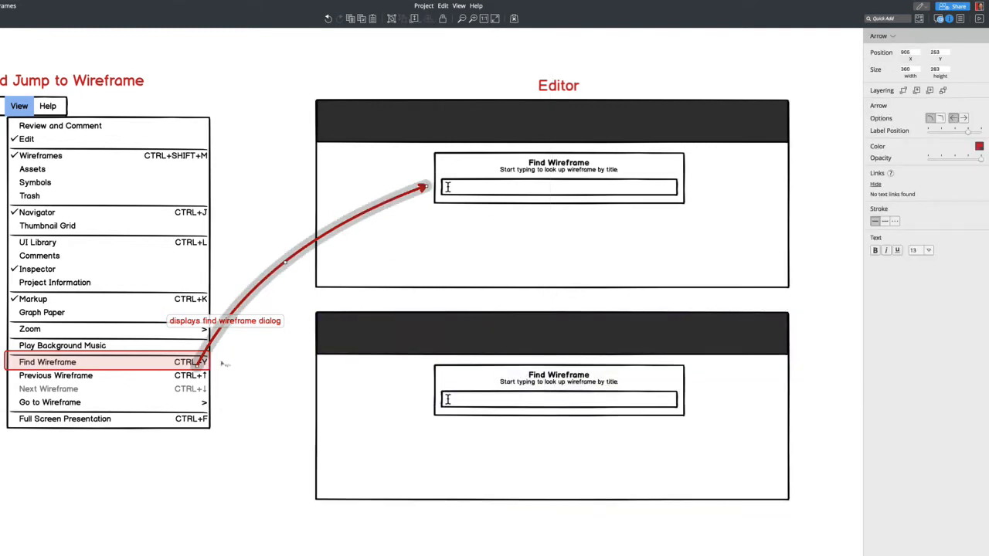
key("ctrl+d")
left_click_drag(204, 374, 620, 198)
left_click_drag(433, 194, 642, 374)
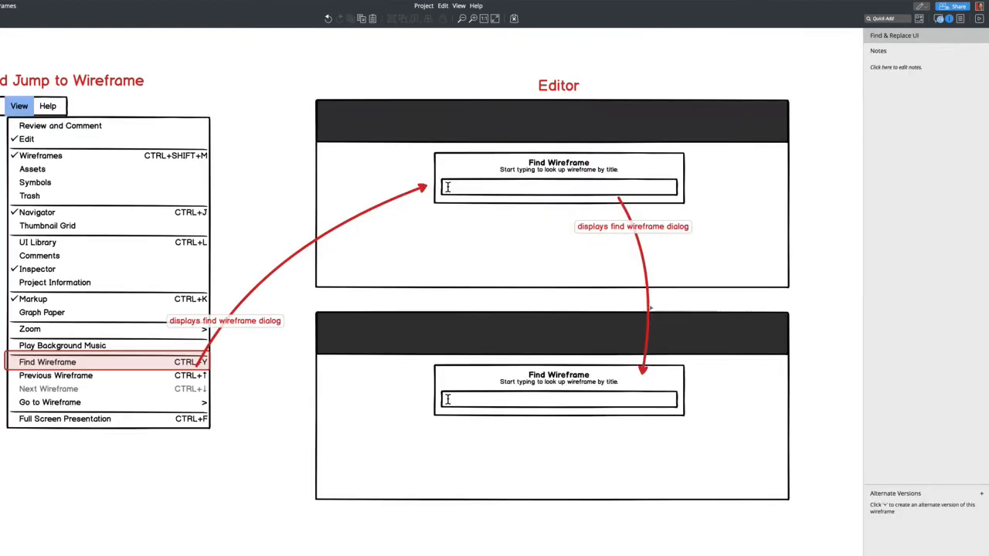
key("Return")
type("type to look up")
left_click(631, 313)
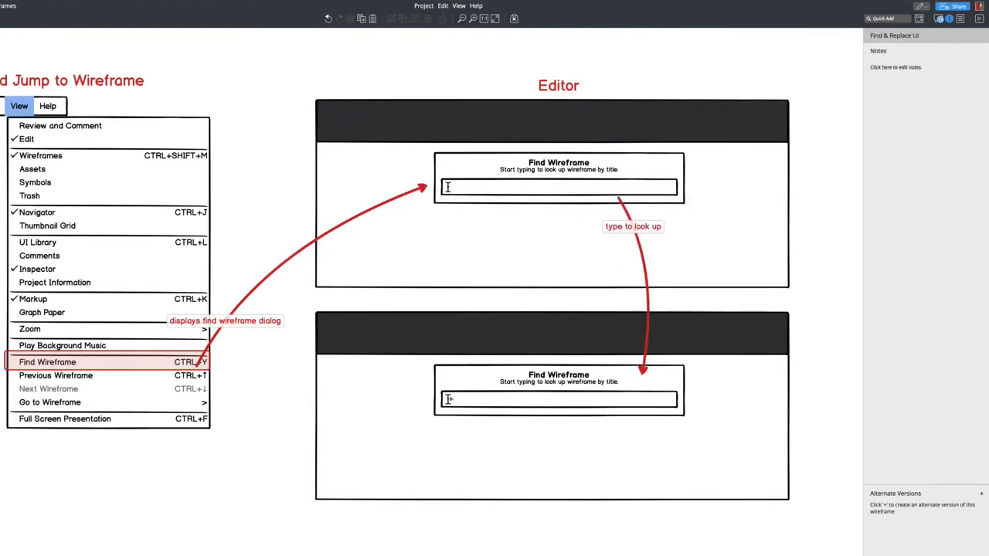
Inside the nested groups of the lower search box, move the I-beam cursor icon right to make room for text.
left_click(448, 399)
double_click(448, 399)
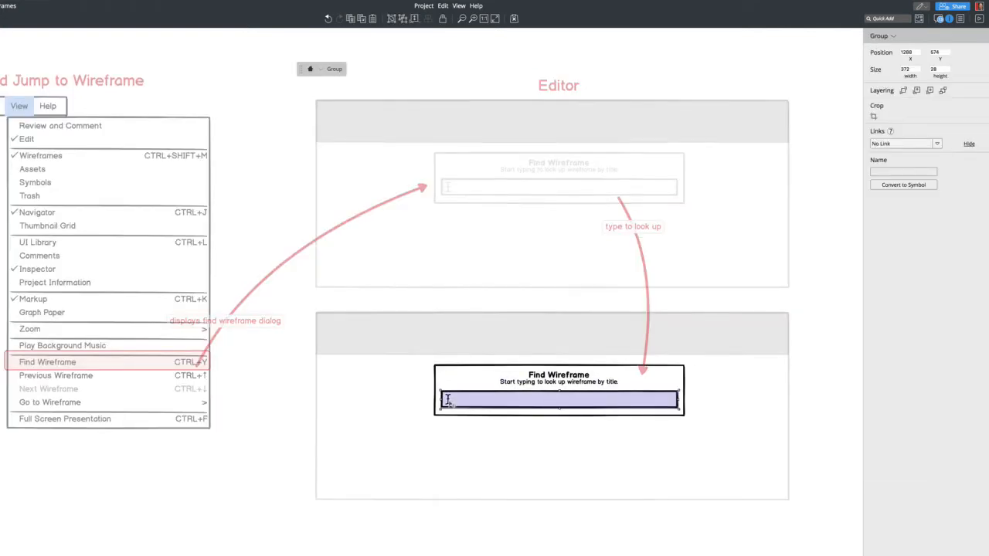
double_click(447, 400)
key("shift+Right")
key("shift+Right")
key("shift+Right")
key("shift+Right")
key("shift+Right")
key("shift+Right")
key("shift+Right")
key("shift+Right")
key("shift+Right")
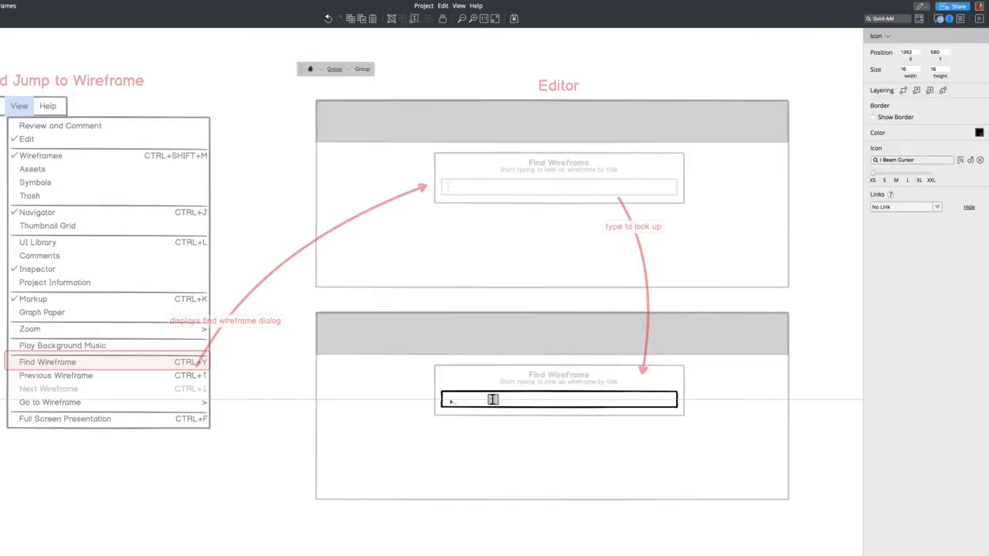
left_click(451, 402)
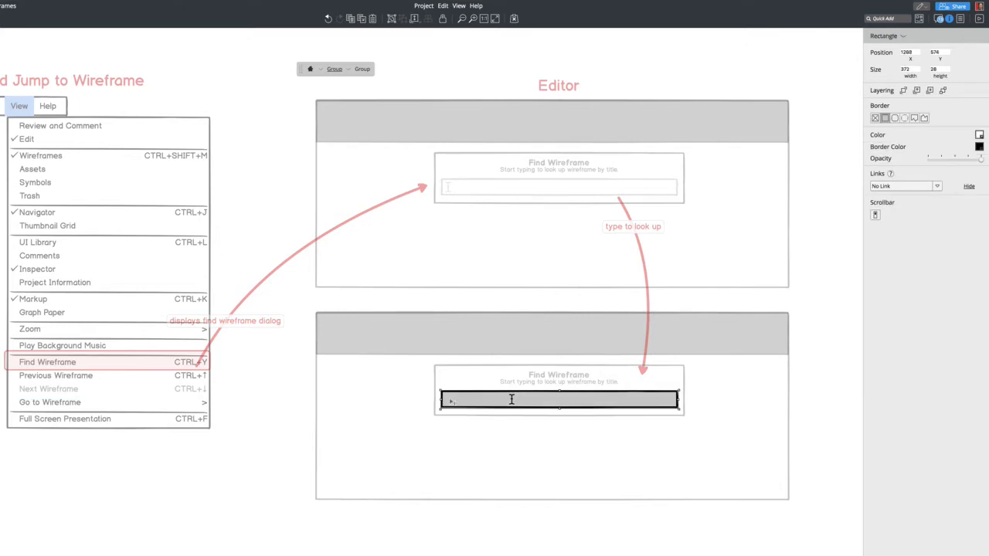
double_click(773, 184)
Add a label reading "Company Page" at the start of the lower search field, within the search box group.
key("slash")
type("label")
key("Return")
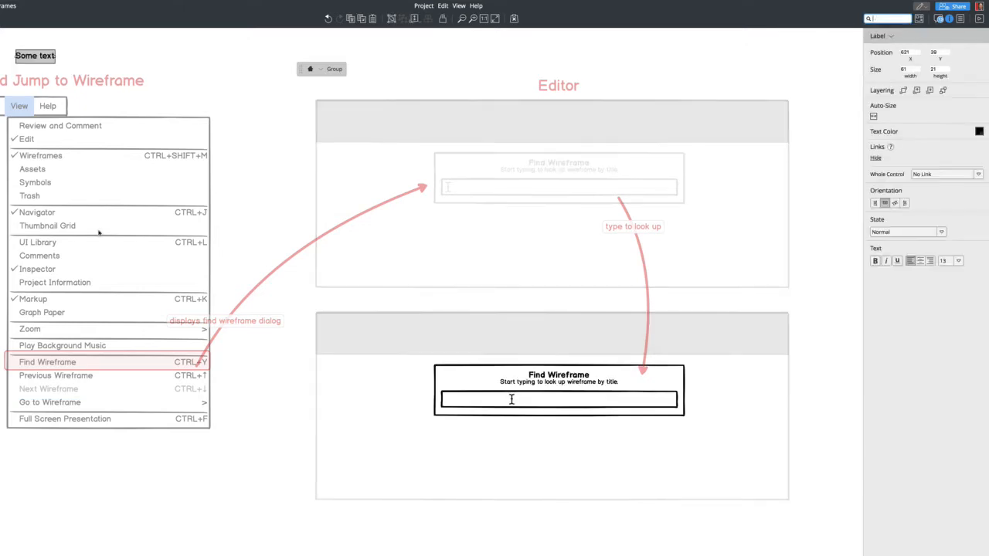
left_click_drag(42, 61, 470, 405)
double_click(470, 405)
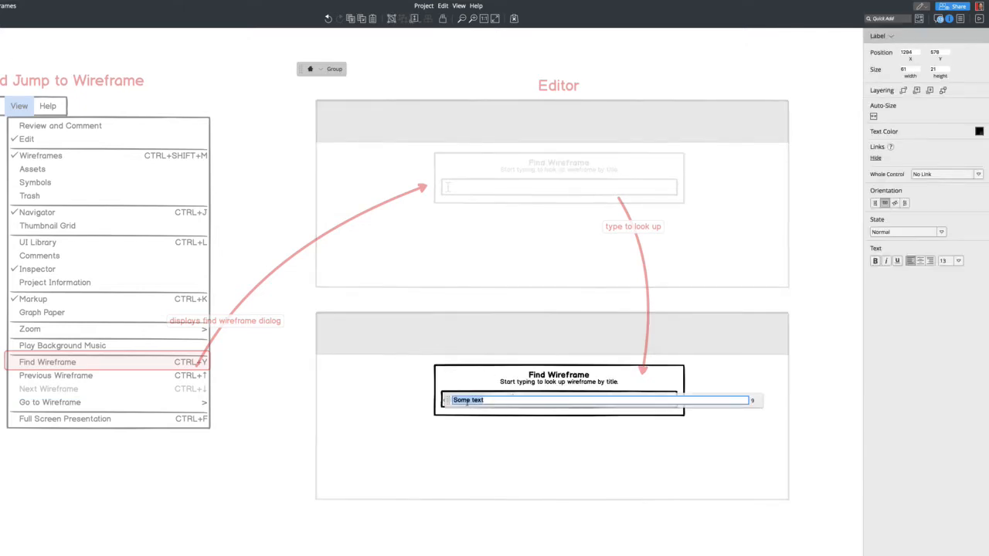
type("Company Page")
left_click(838, 408)
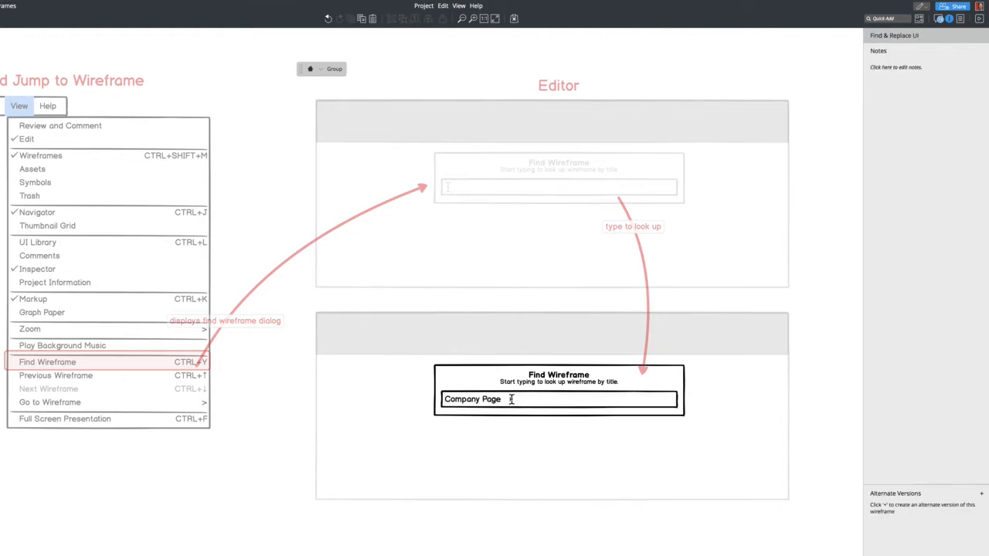
Nudge the I-beam cursor icon left so it sits just after "Company Page", then leave the group.
left_click(510, 398)
double_click(512, 400)
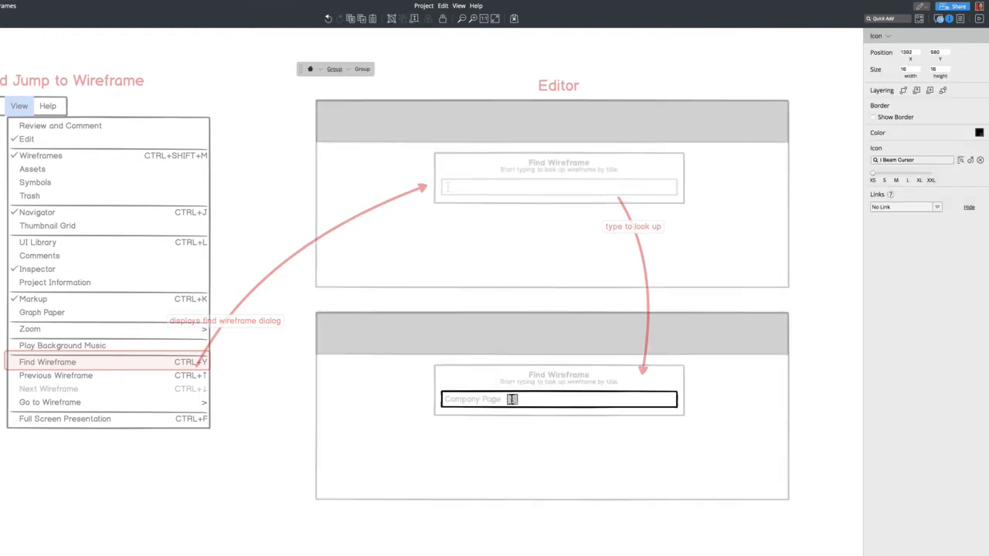
key("shift+Left")
left_click(816, 434)
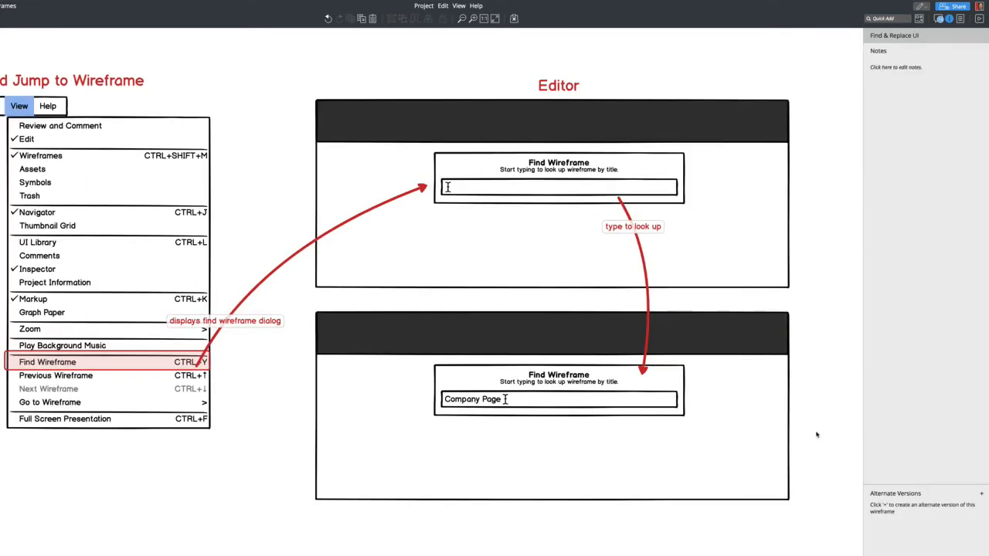
Add a list control directly beneath the lower Find Wireframe box, matching its width at about 393 × 87.
type("/list")
key("Return")
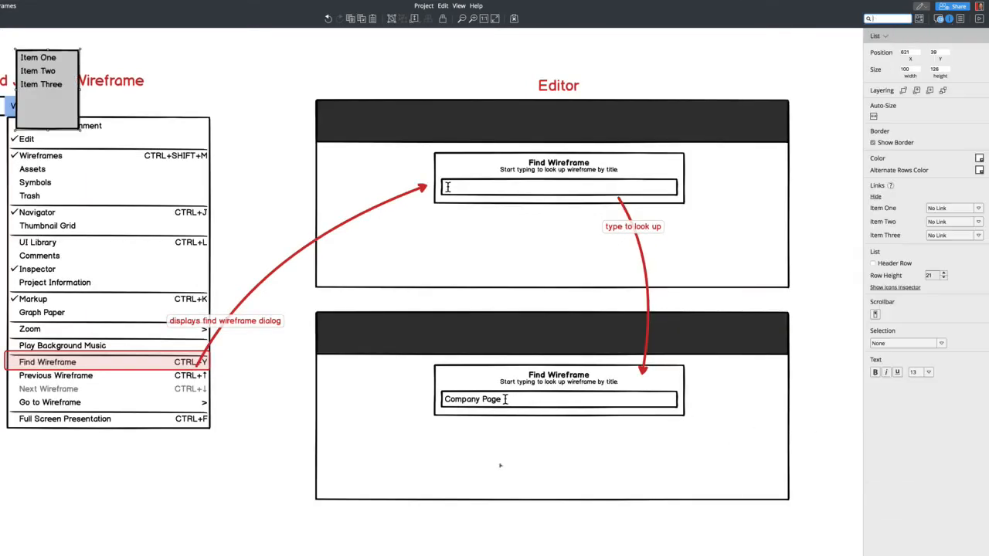
left_click_drag(47, 103, 685, 469)
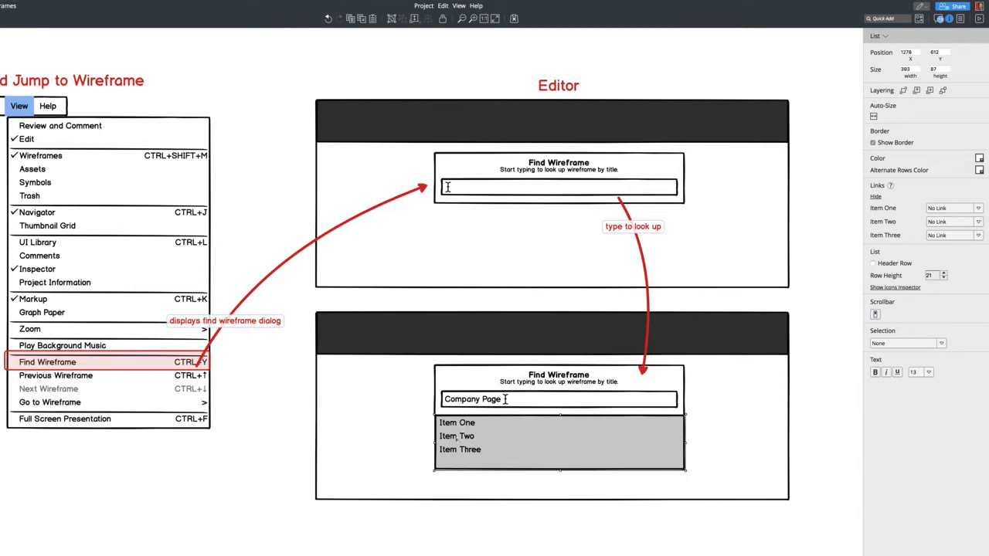
Replace the new list's placeholder items with a single entry reading "Company Page".
double_click(463, 424)
type("C")
type("ompo")
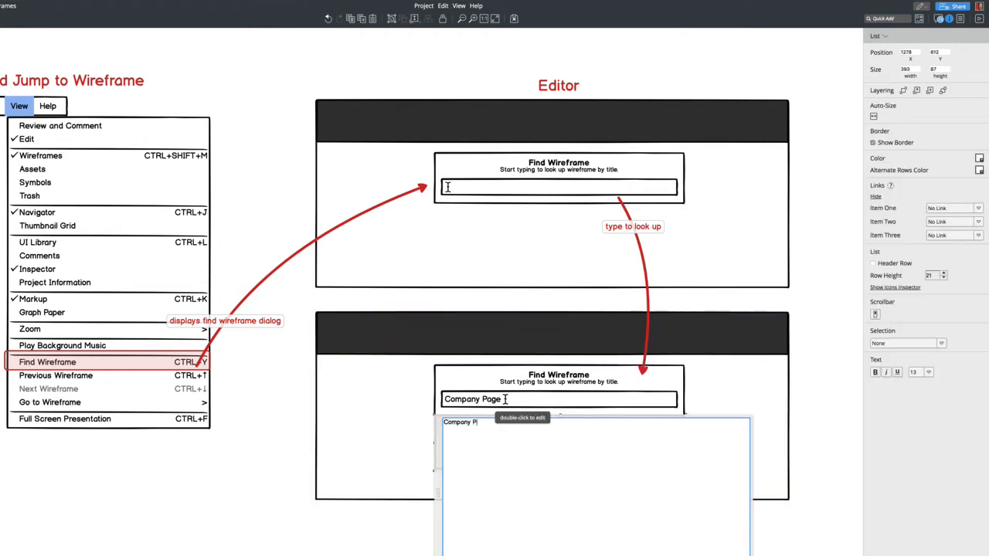
type("age")
Shorten the lower search field's label to "Company", within the search box group.
double_click(505, 399)
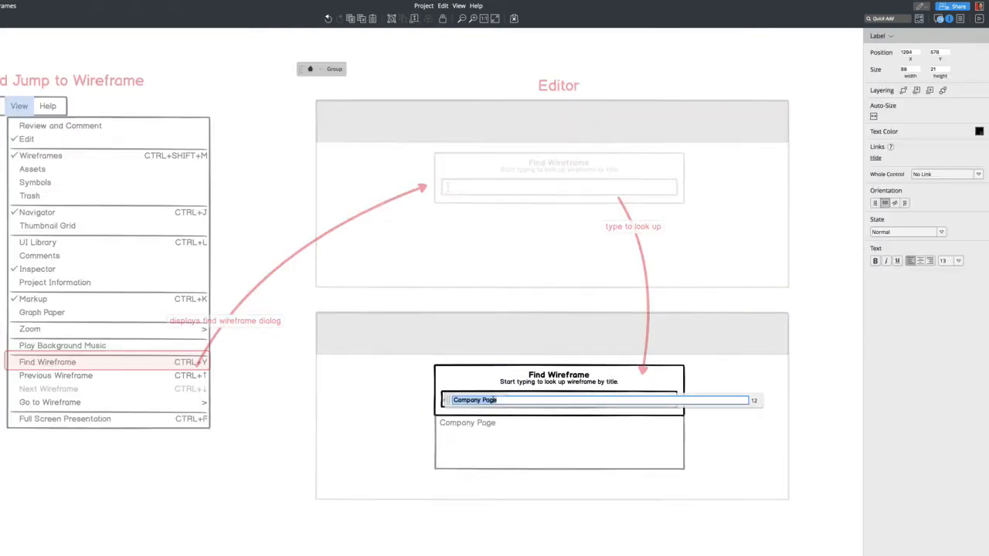
double_click(486, 400)
key("BackSpace")
left_click(841, 379)
Inside the nested search field group, move the I-beam cursor icon left to just after "Company", then leave the group.
left_click(506, 400)
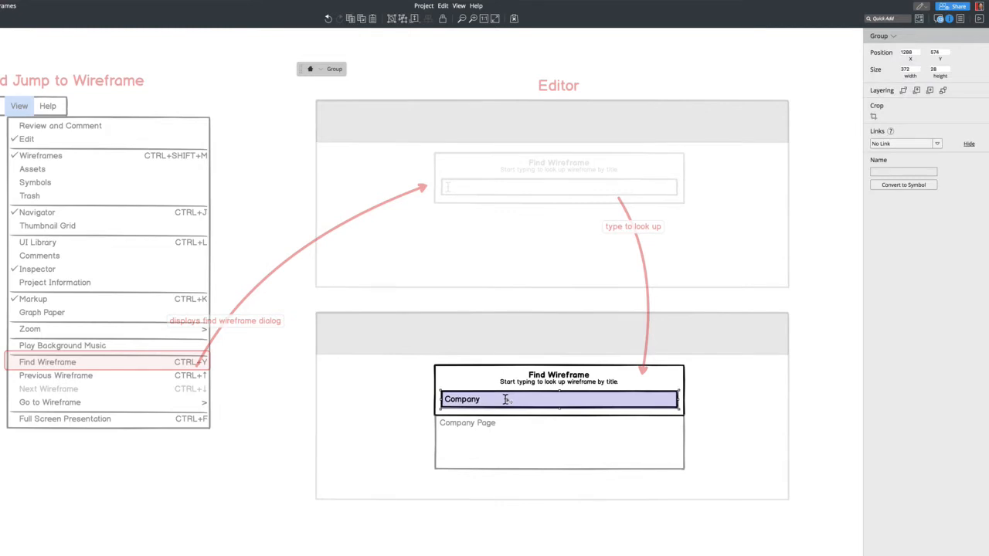
double_click(507, 400)
left_click(507, 401)
key("shift+Left")
key("shift+Left")
key("shift+Left")
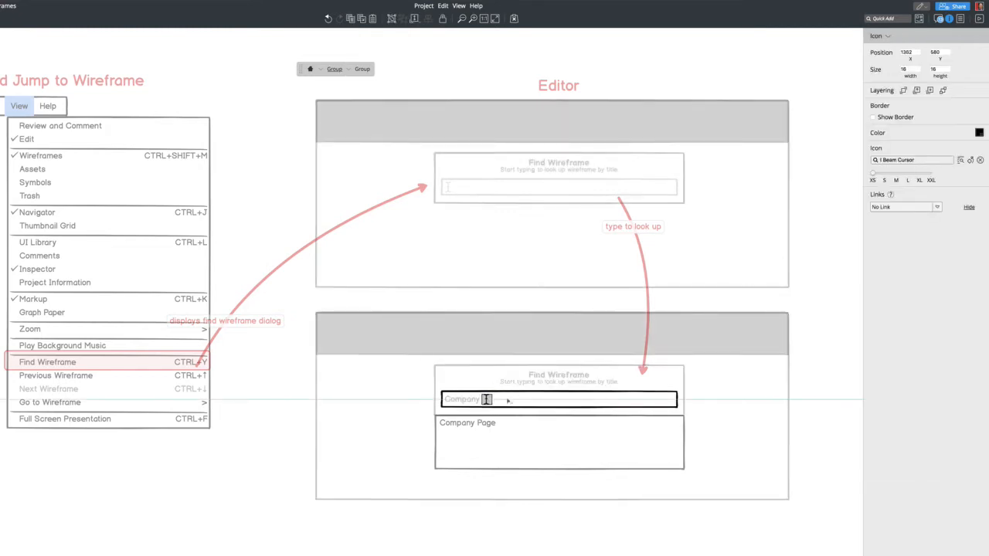
key("Left")
key("Left")
key("Left")
key("Left")
double_click(806, 418)
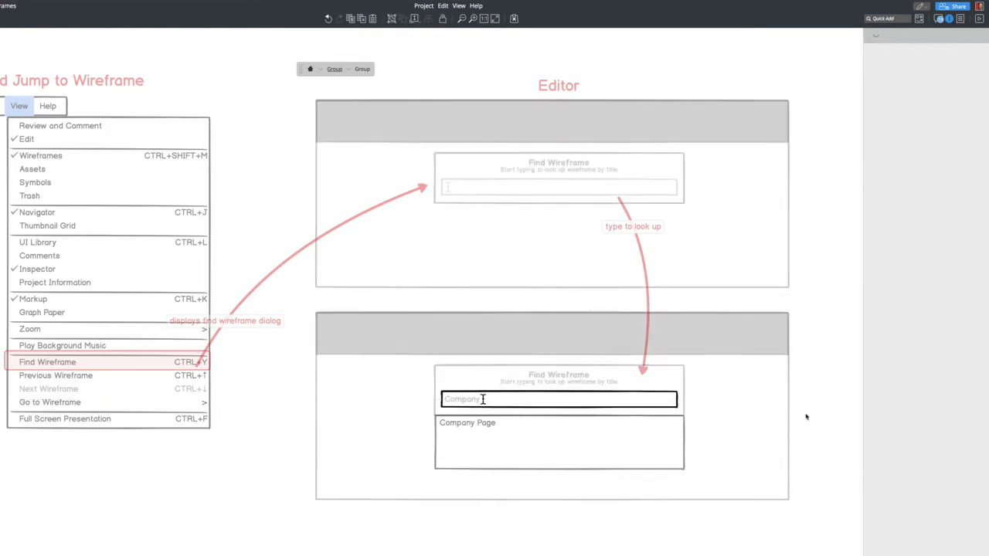
Extend the results list to read "Company Contact Info", "Company Policies" and "Company Page".
double_click(515, 434)
left_click(485, 429)
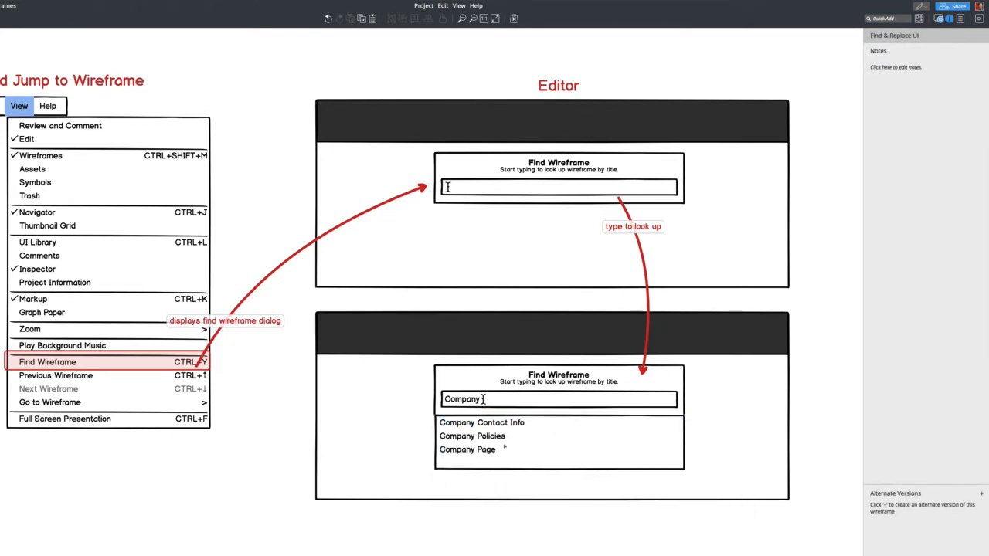
Duplicate the lower editor mockup with its search box and results list, placing the copy directly below the original.
scroll(504, 447, "down", 3)
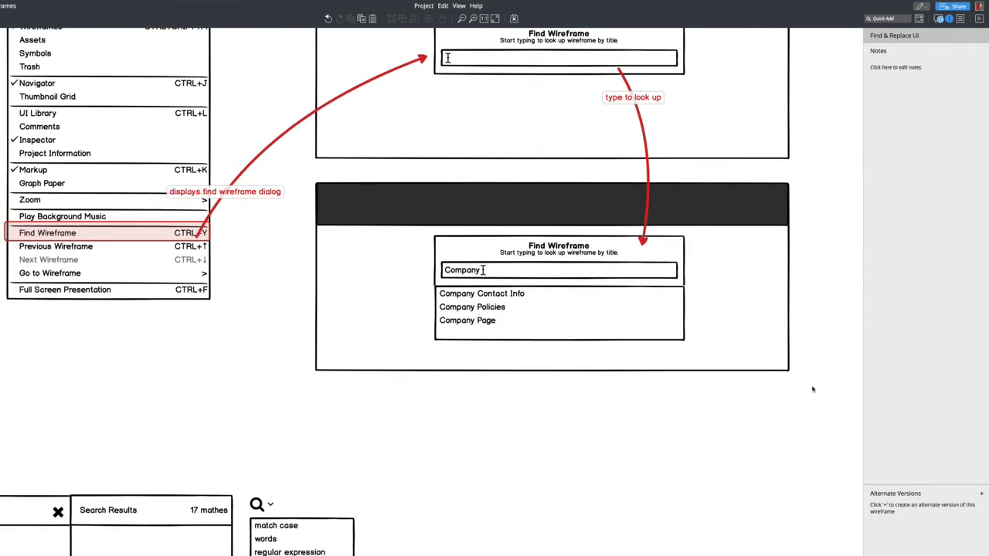
left_click_drag(812, 388, 300, 162)
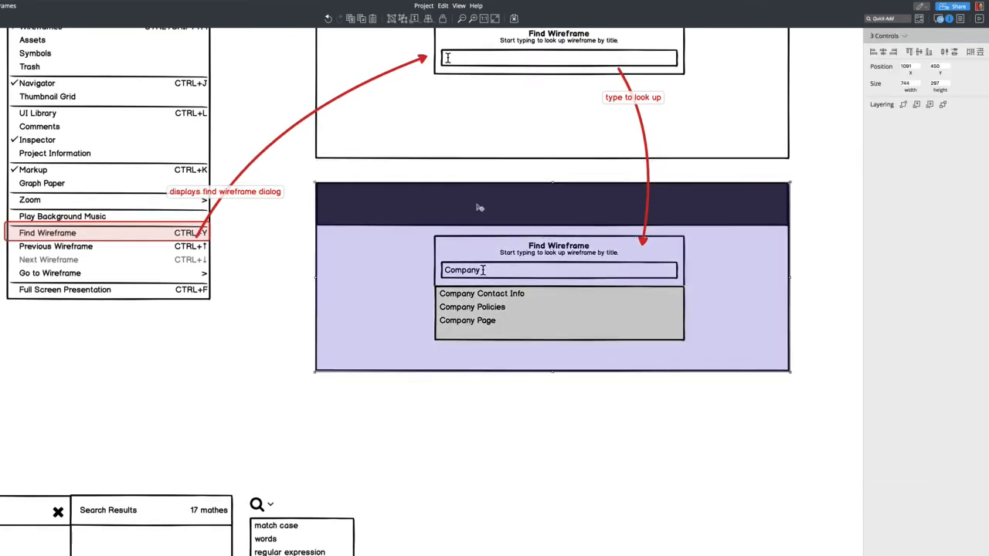
left_click_drag(479, 208, 479, 406)
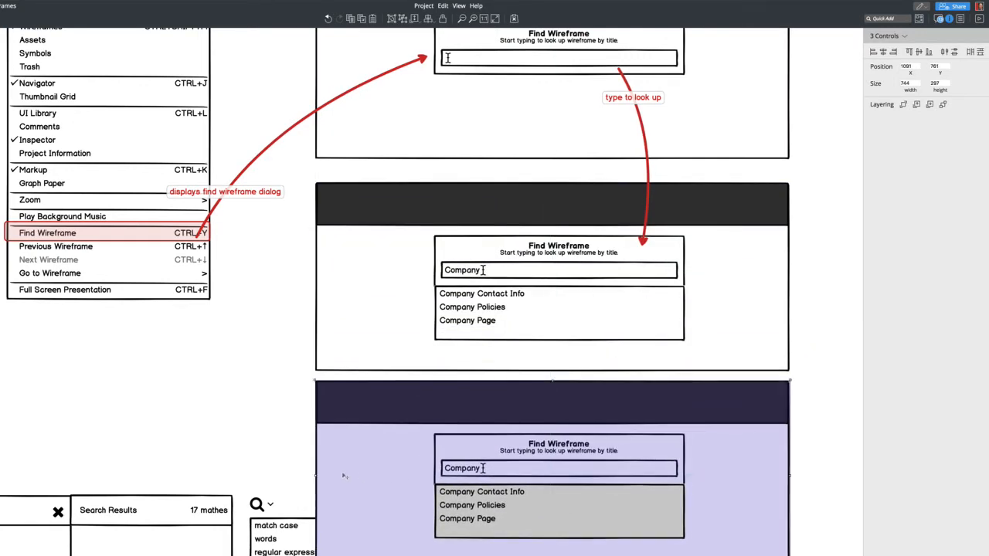
left_click(265, 483)
Move the whole "Find (CTRL+SHIFT+F)" section far to the right, clear of the editor mockups.
scroll(265, 483, "down", 5)
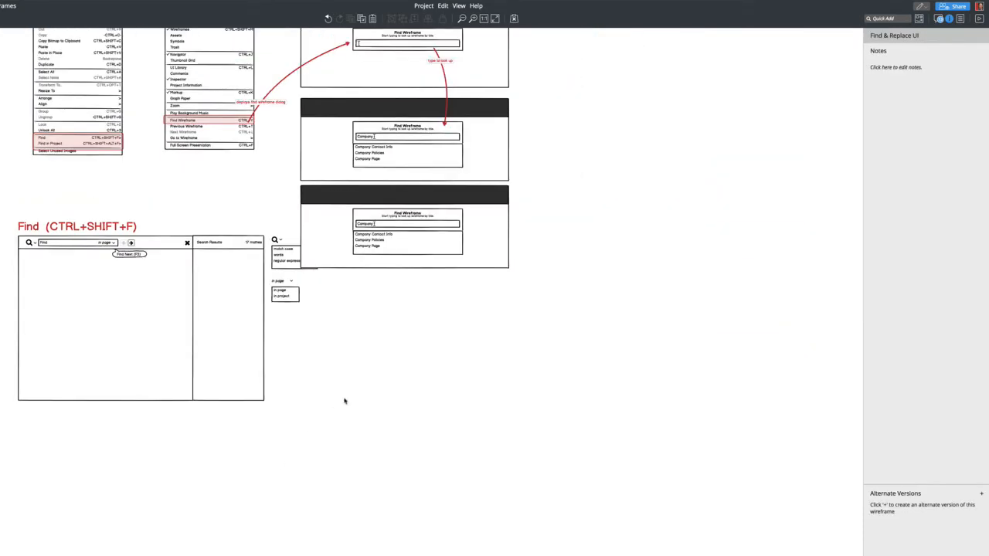
left_click_drag(333, 438, 2, 200)
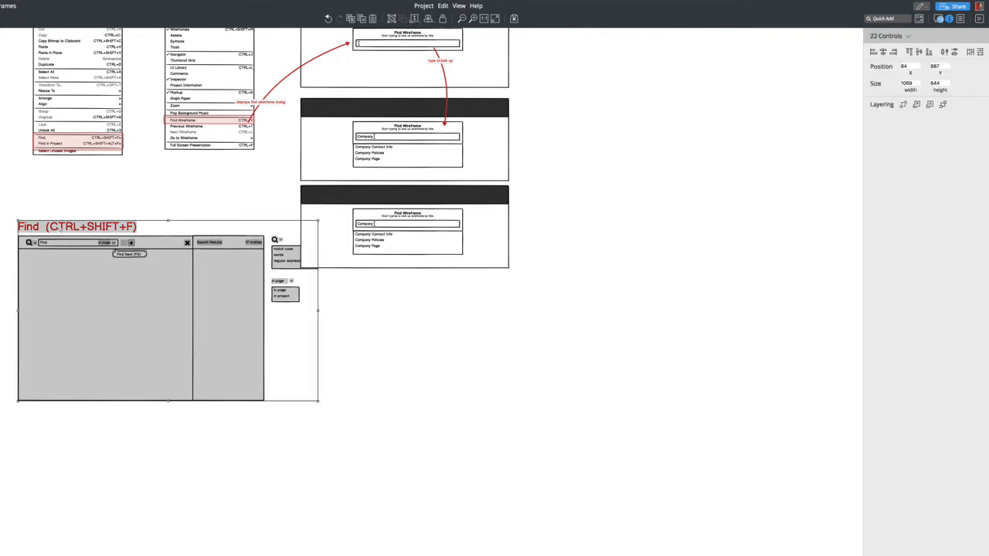
left_click_drag(60, 229, 761, 365)
left_click(643, 217)
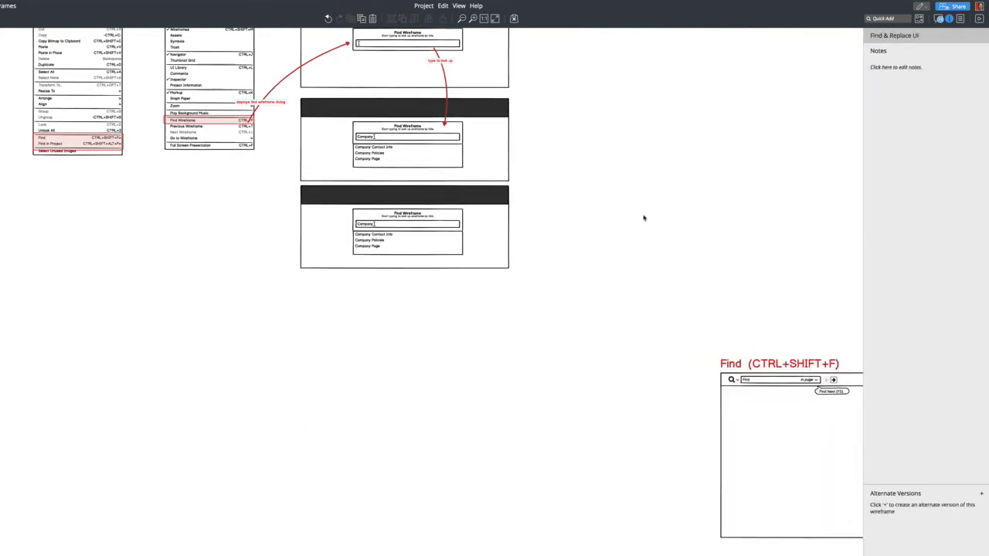
Set "Company Policies" as the selected item in the bottom mockup's results list.
left_click(415, 206)
key("super+1")
scroll(466, 380, "right", 5)
right_click(466, 379)
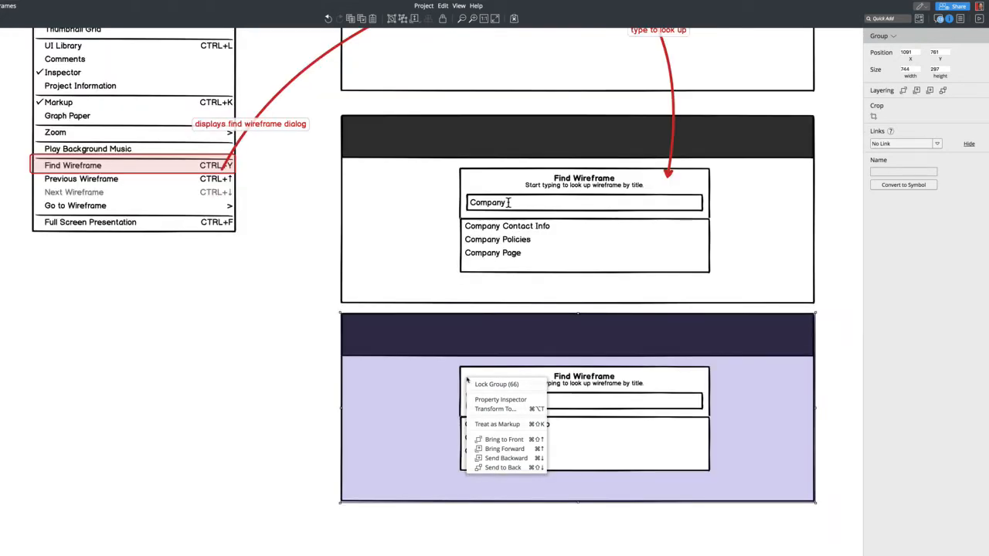
key("Escape")
left_click(587, 424)
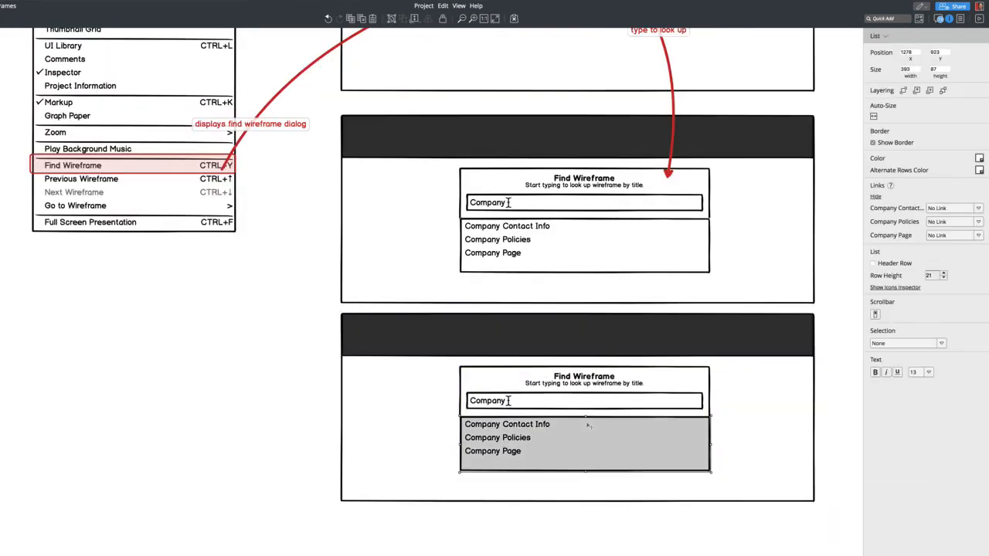
left_click(895, 347)
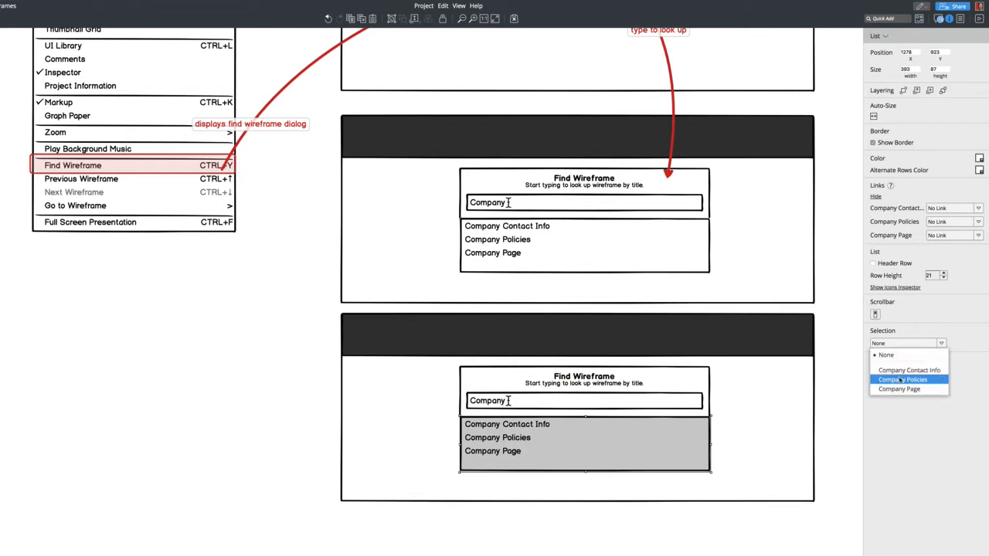
left_click(901, 380)
left_click(660, 507)
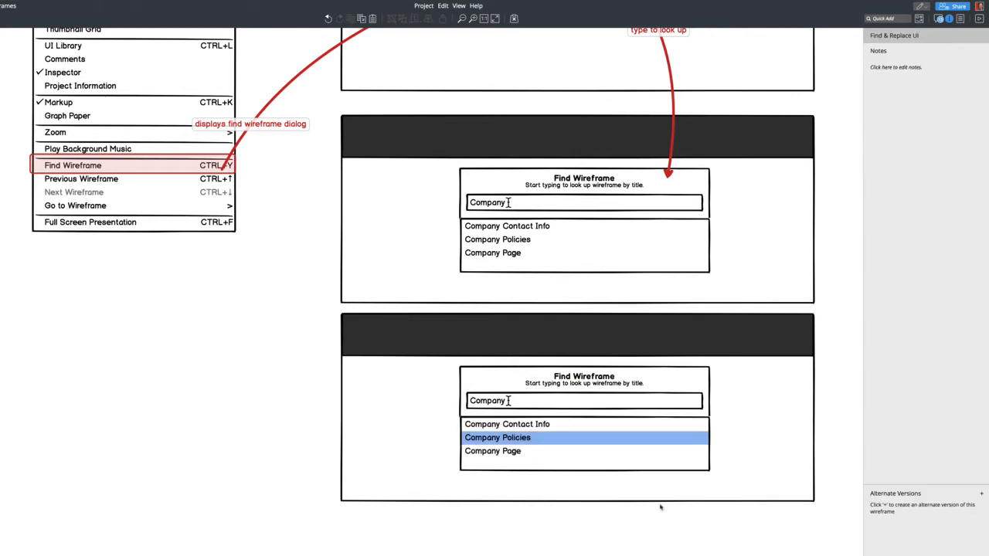
Duplicate the "type to look up" arrow to run from the middle results list to the highlighted bottom row, labeled "Select wireframe".
left_click(670, 160)
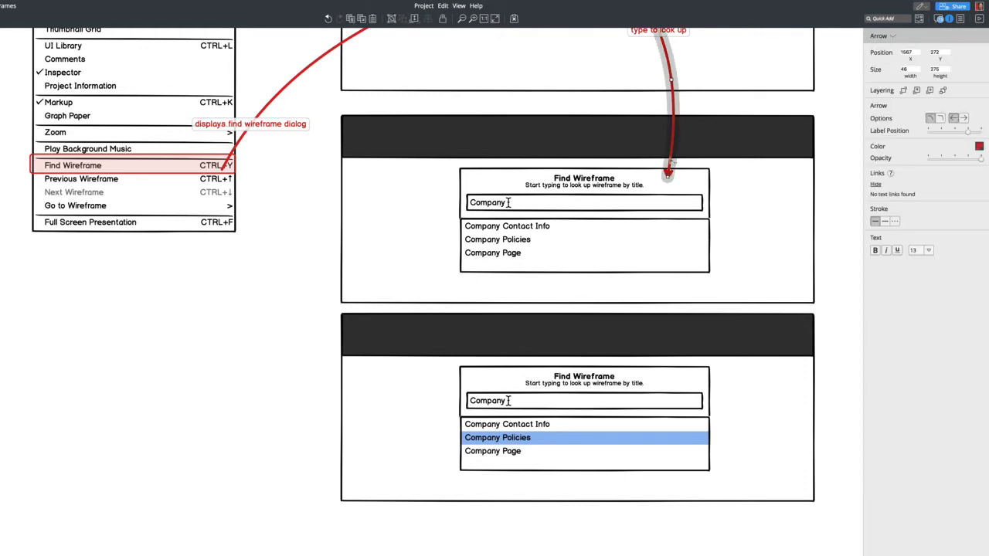
left_click_drag(671, 161, 691, 425)
key("Return")
type("Select item")
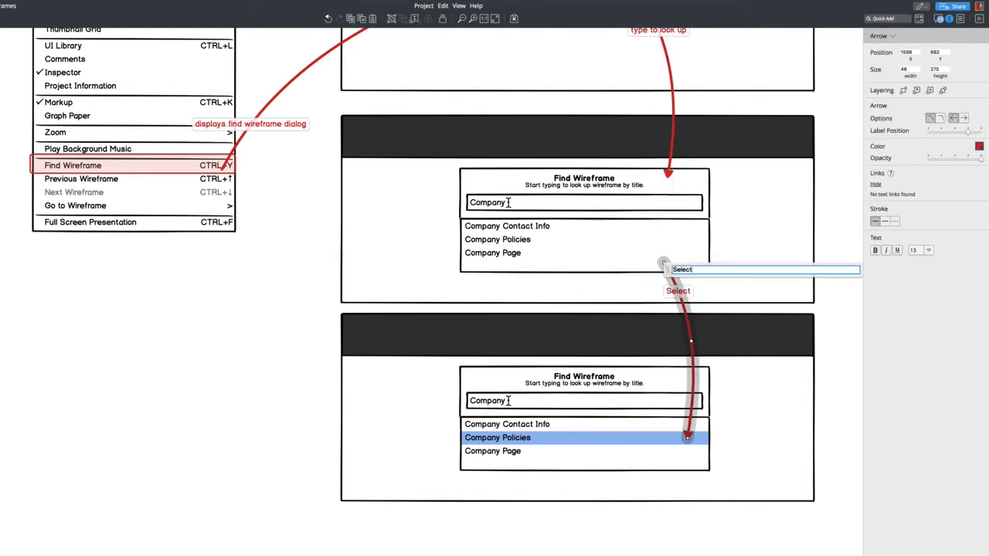
key("BackSpace")
key("BackSpace")
key("BackSpace")
key("BackSpace")
key("BackSpace")
type("wireframe")
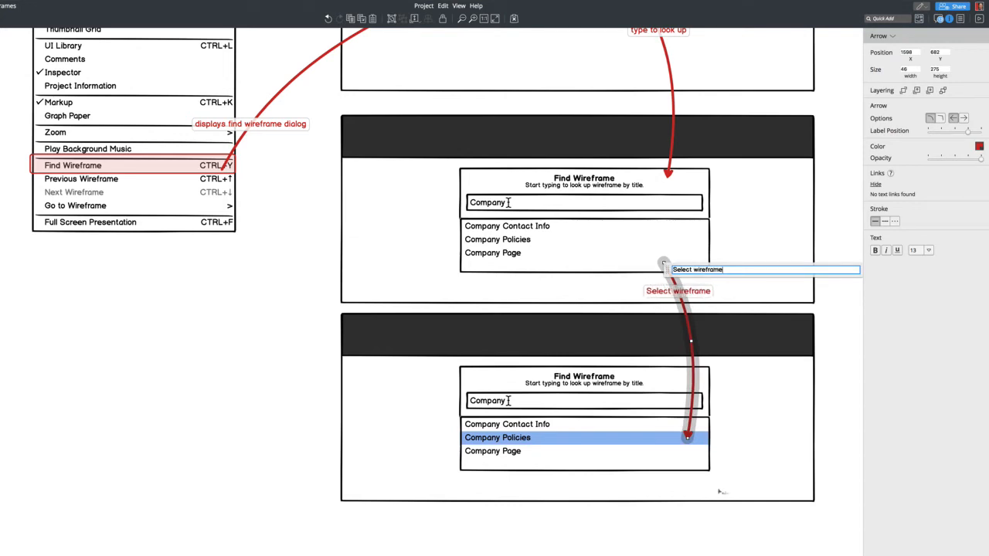
left_click(665, 518)
Duplicate the "Select wireframe" arrow to run from the highlighted "Company Policies" row out past the bottom mockup's right edge.
left_click(695, 456)
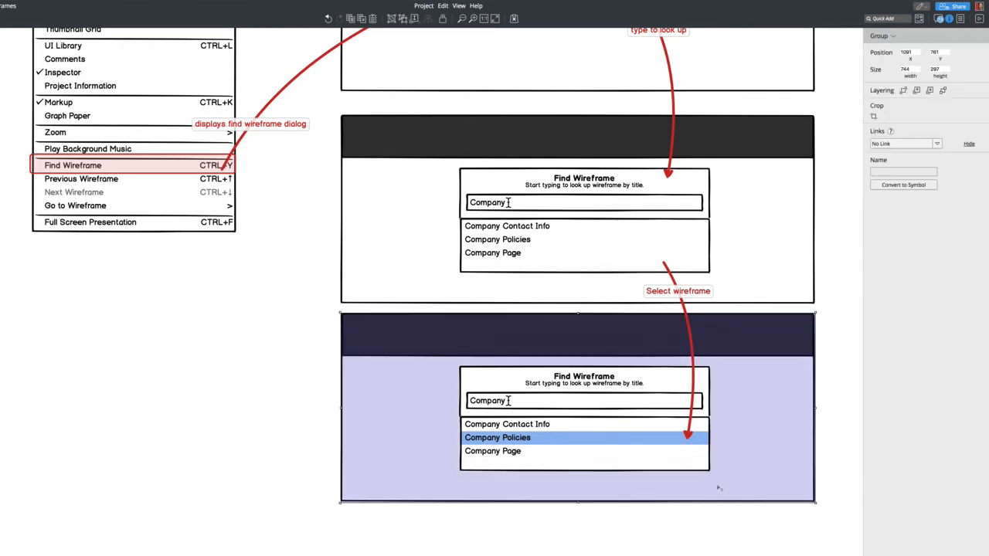
left_click(665, 519)
left_click(693, 415)
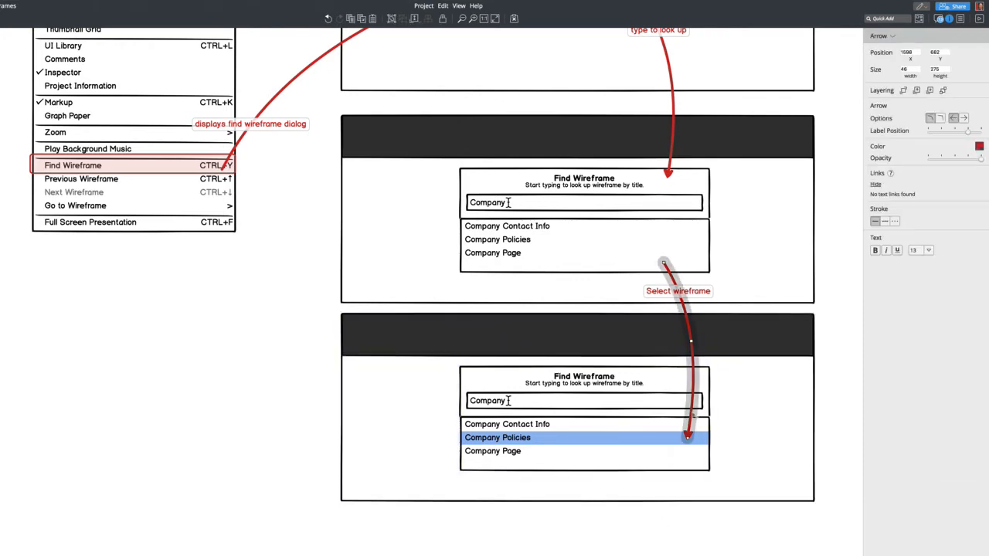
key("ctrl+d")
left_click_drag(697, 425, 728, 546)
scroll(751, 543, "down", 3)
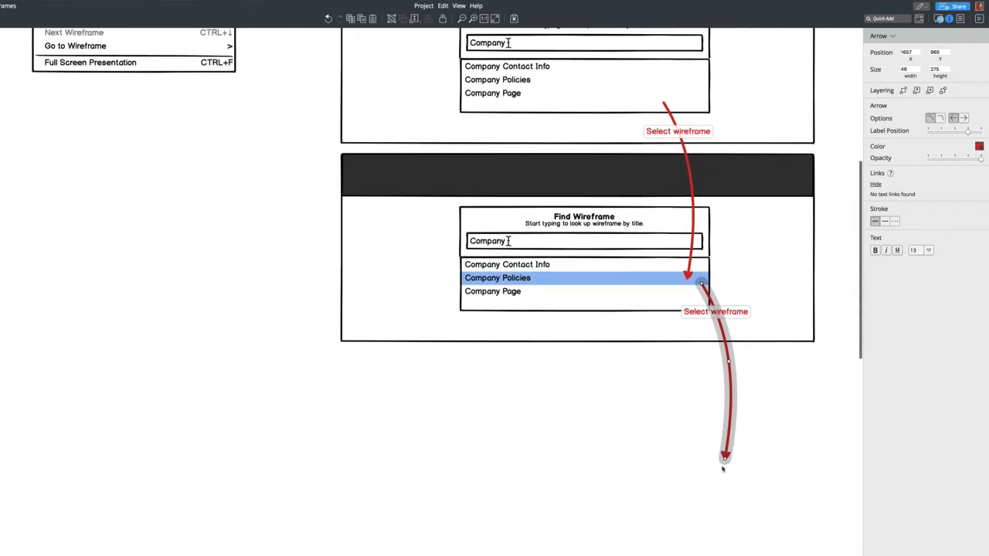
left_click_drag(726, 459, 828, 284)
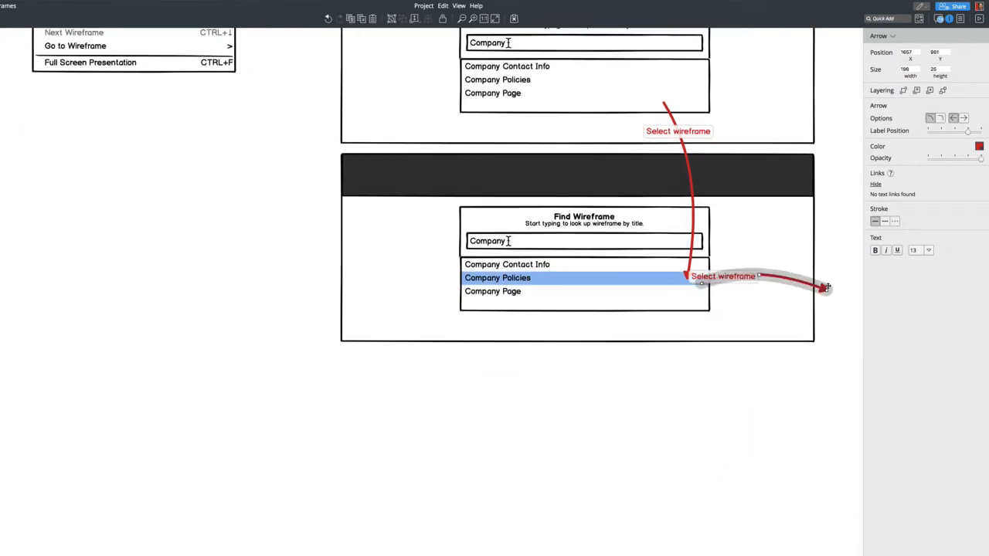
Change the help text in the middle mockup's search box to "Select match and press enter to jump to wireframe".
double_click(592, 224)
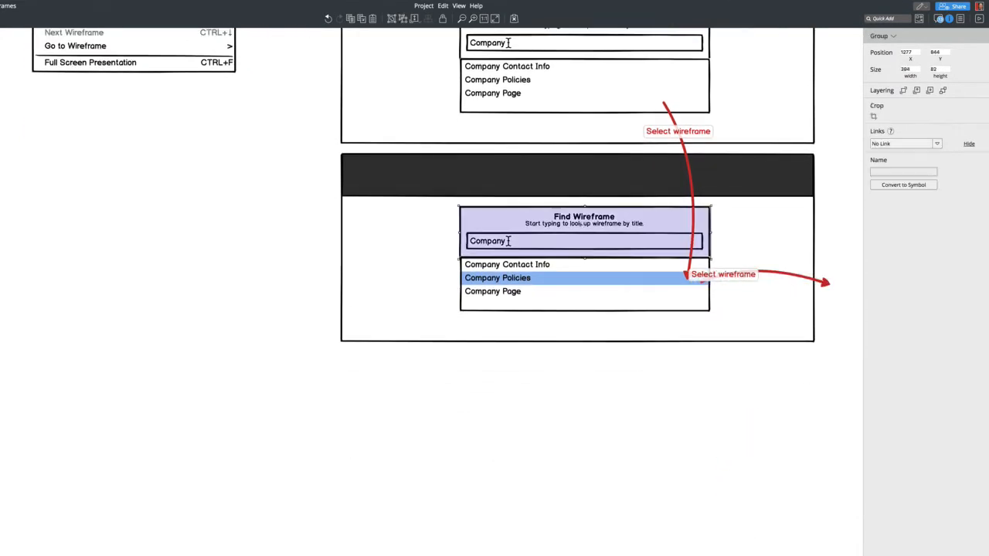
double_click(592, 224)
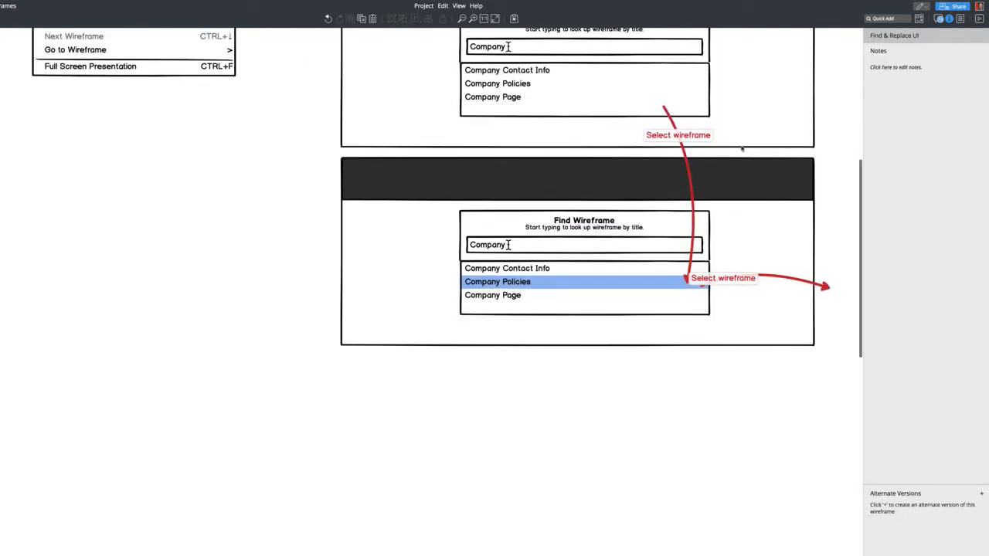
scroll(494, 254, "up", 3)
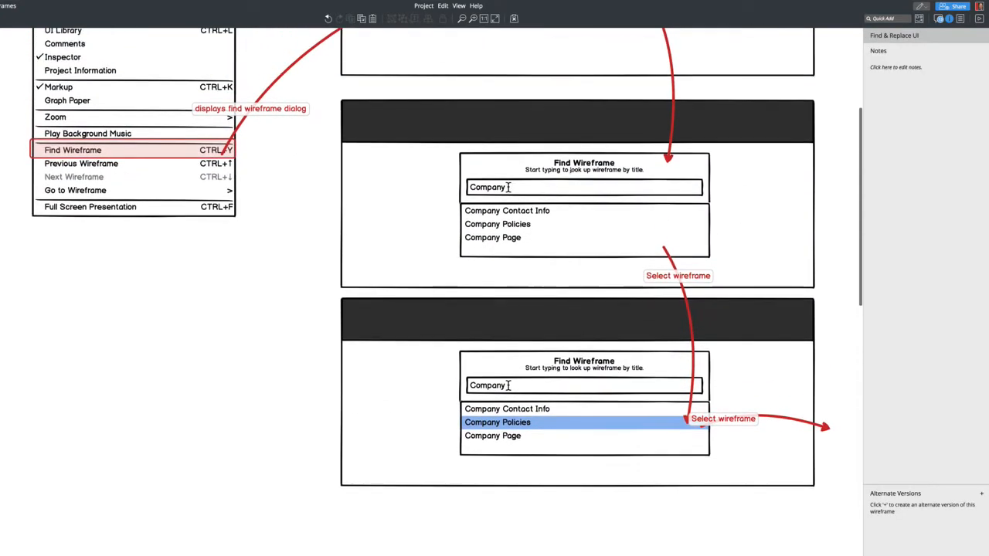
double_click(579, 169)
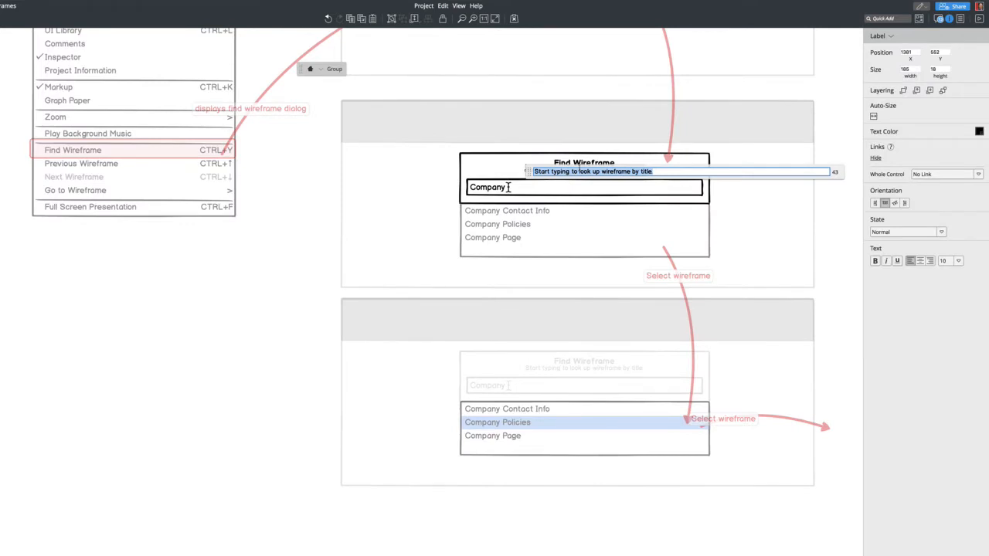
type("Select wirefram")
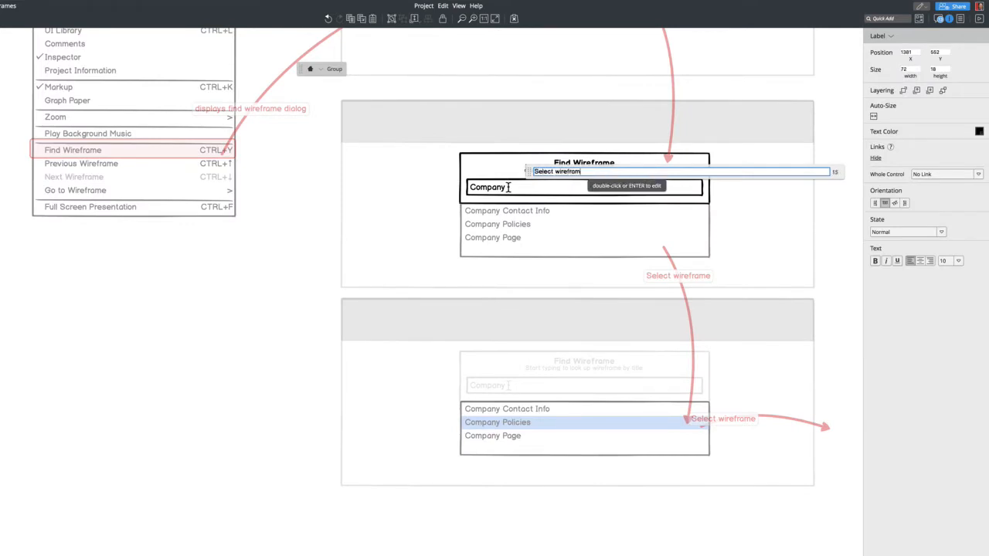
type("e and press enter to jump to")
type(" it.")
double_click(569, 171)
key("BackSpace")
type("match")
left_click(662, 172)
key("BackSpace")
key("BackSpace")
key("BackSpace")
type("wireframe")
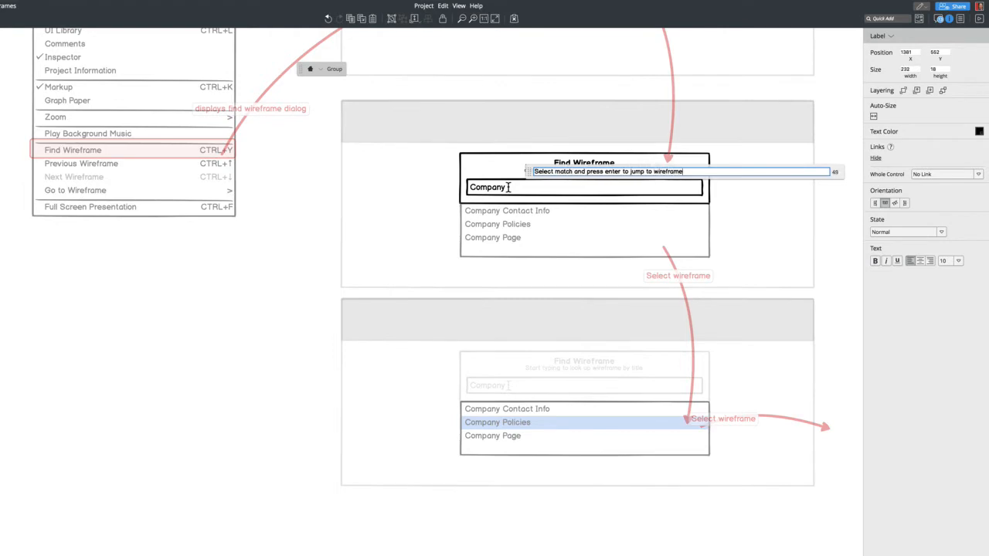
Revise that help text to "Select match or use arrows and press Return to jump to wireframe" and center it under the title.
double_click(614, 172)
type("Return")
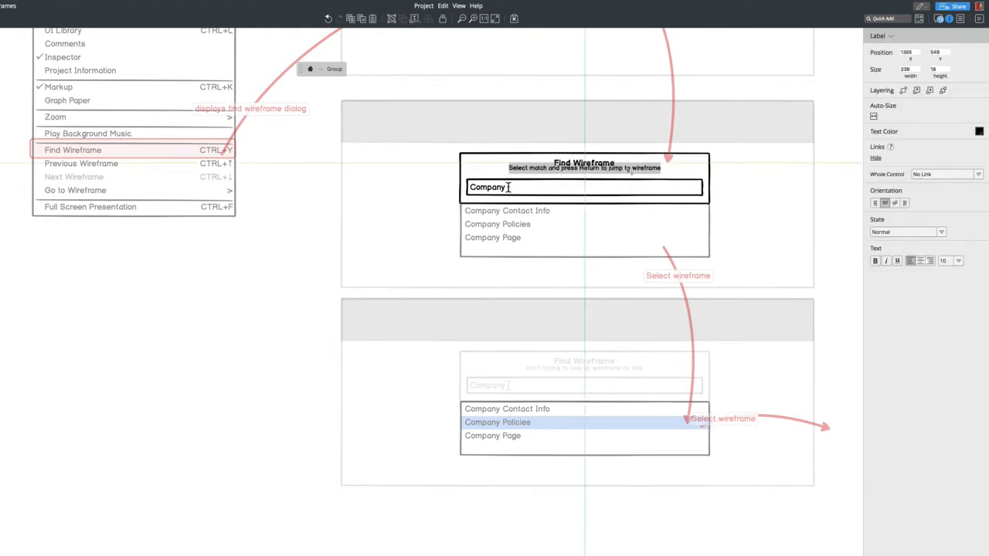
type("or use arrows")
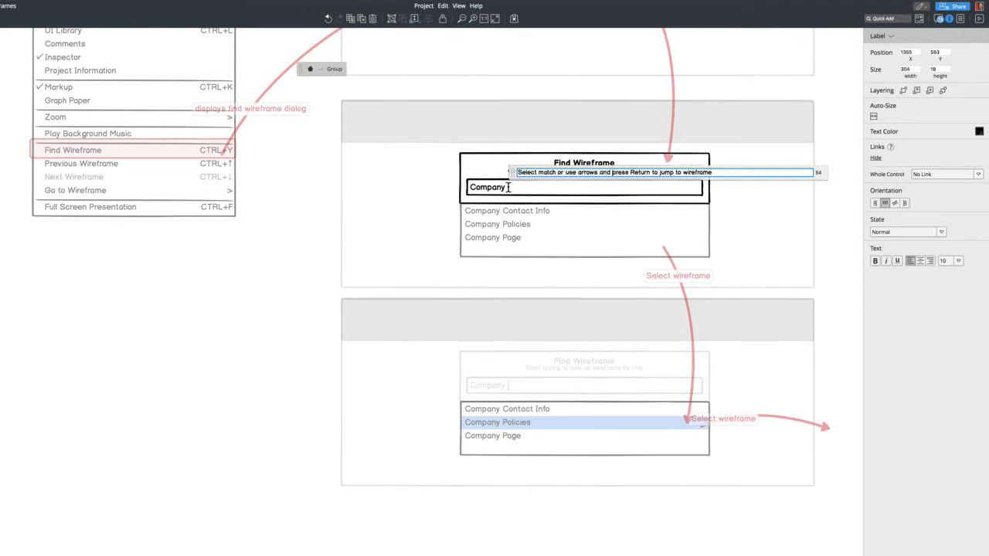
key("Return")
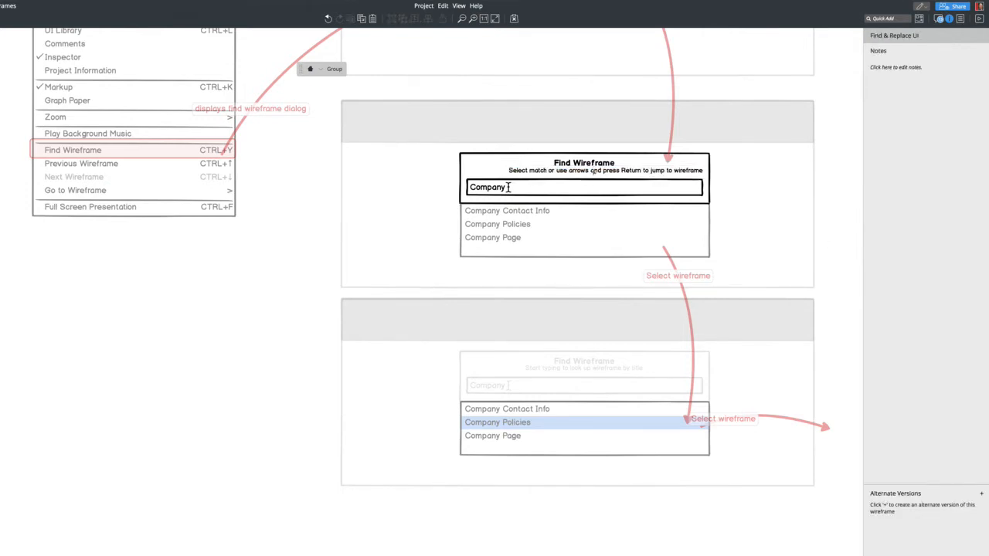
left_click(587, 171)
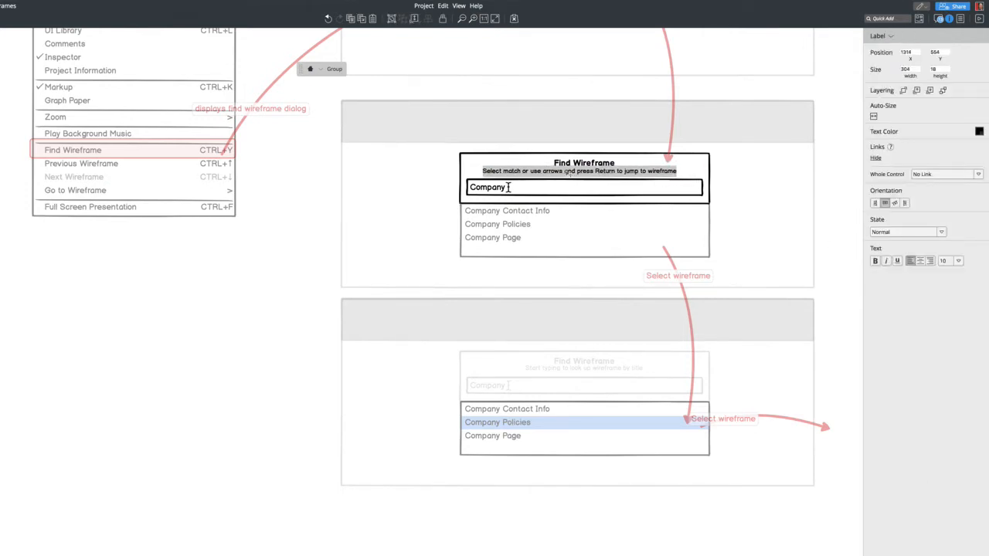
Nudge the middle mockup's help text into a centered position between the Find Wireframe title and the search field.
left_click_drag(570, 176, 576, 176)
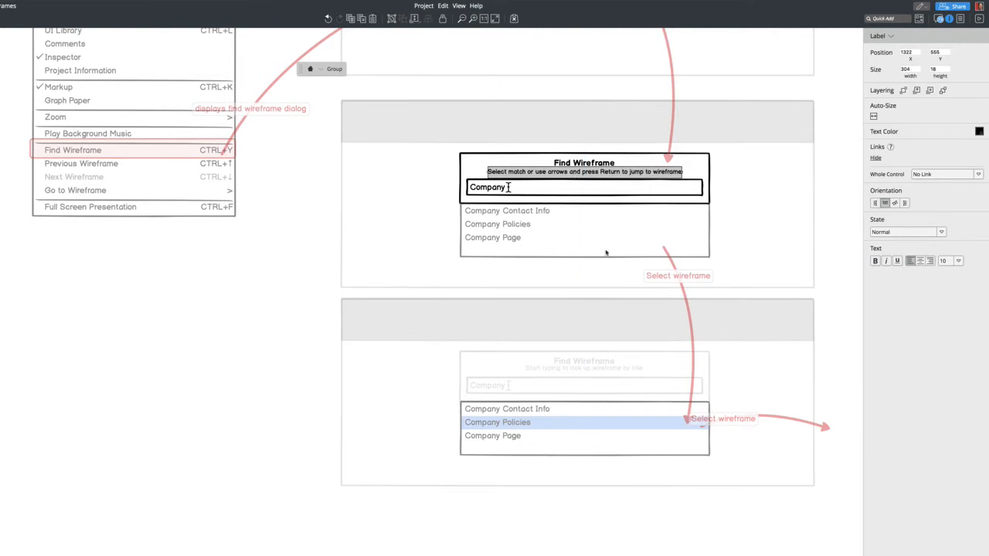
scroll(605, 262, "down", 1)
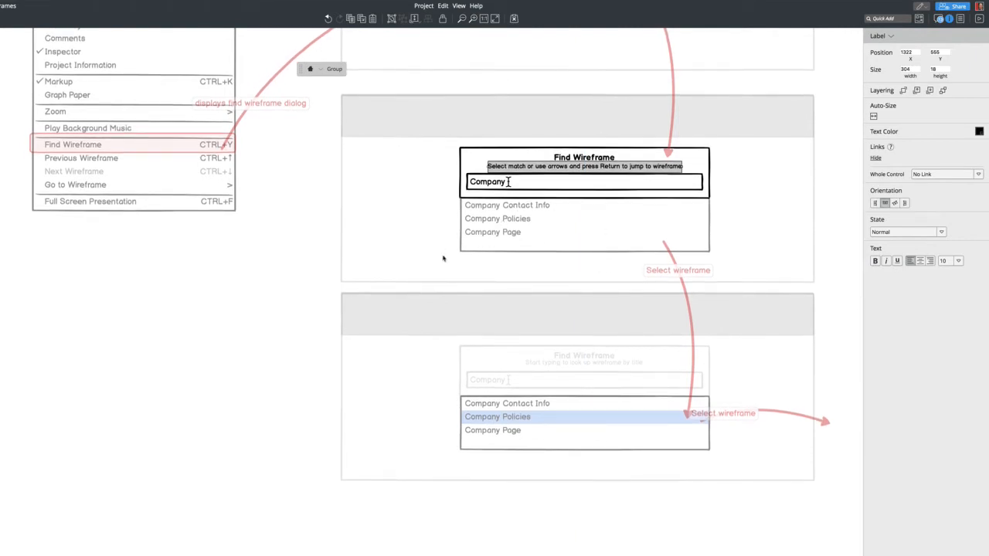
left_click(306, 304)
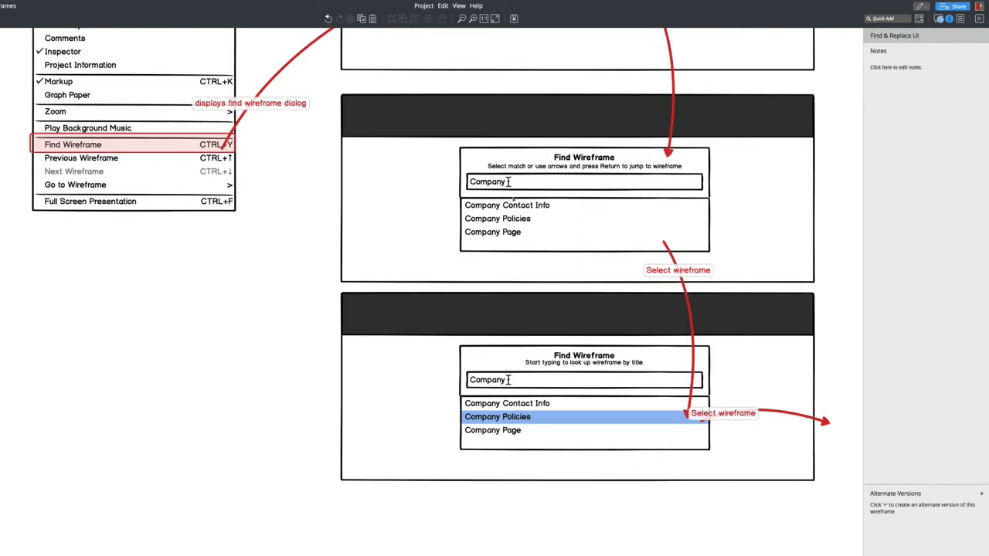
Relabel the bottom mockup's outgoing arrow "Jump to wireframe" and reposition it to start at the end of the highlighted "Company Policies" row.
double_click(723, 414)
type("Jump to wireframe")
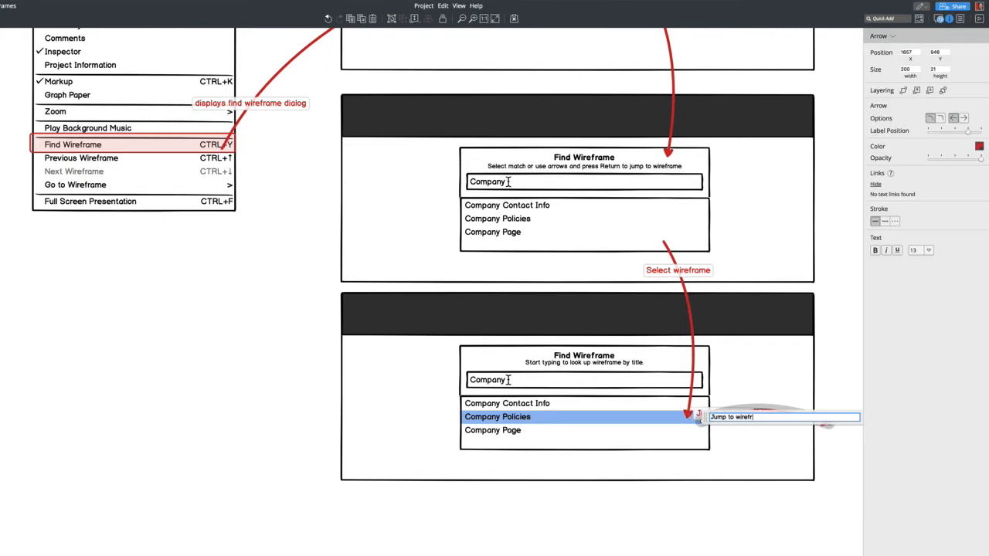
key("Return")
left_click_drag(765, 411, 704, 417)
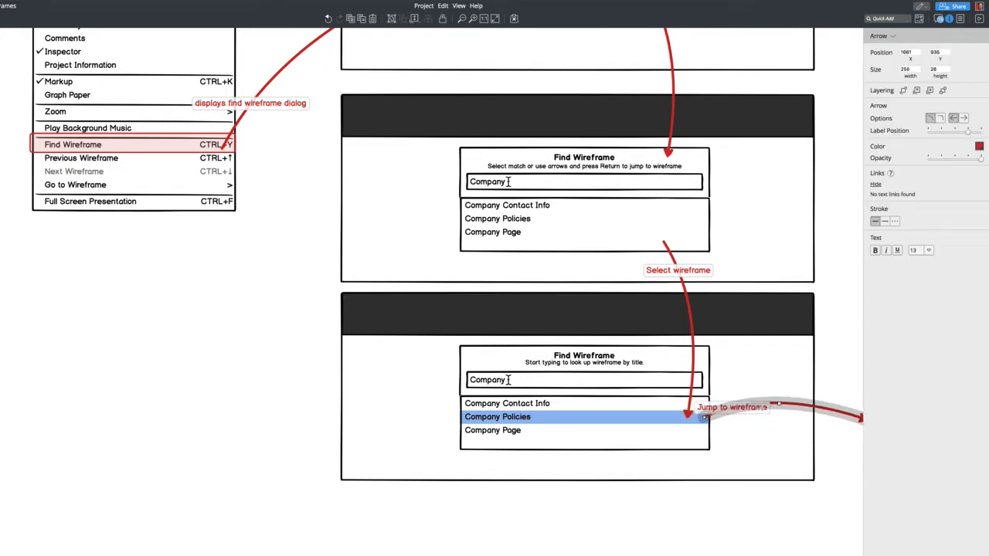
left_click(740, 492)
Shorten the "Jump to wireframe" arrow to end just past the mockup's right edge and bend its curve downward.
scroll(740, 493, "down", 2)
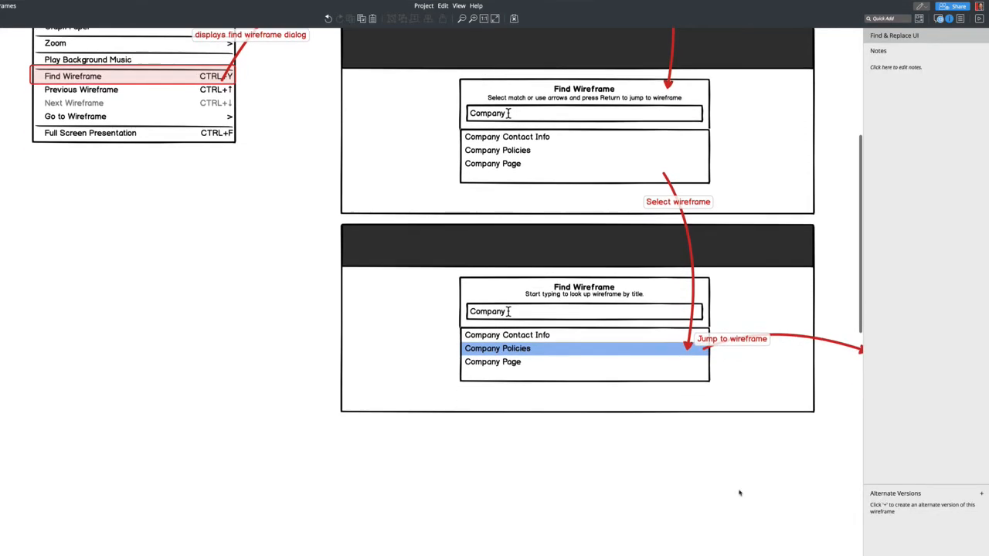
scroll(739, 493, "right", 4)
left_click_drag(729, 353, 680, 337)
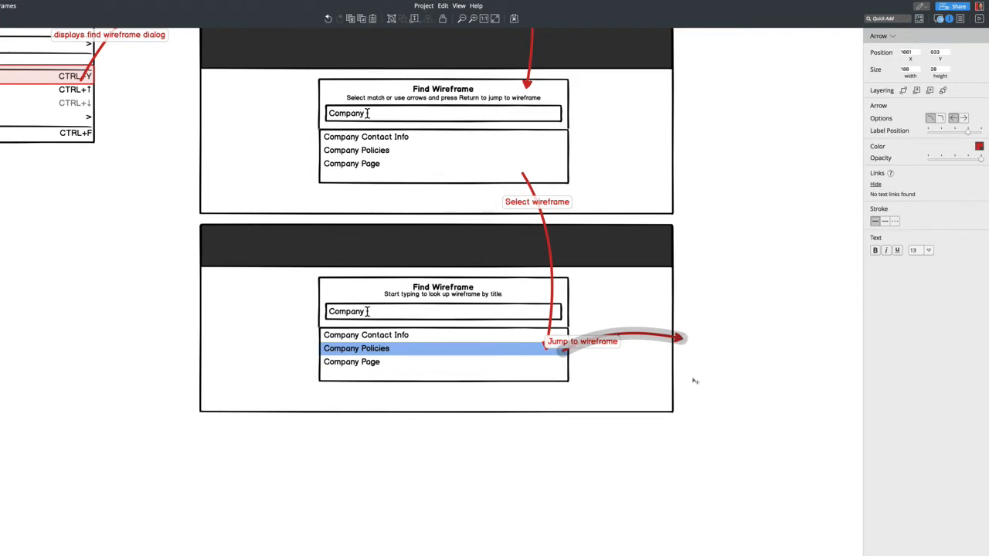
left_click_drag(680, 338, 705, 397)
key("ctrl+z")
left_click_drag(616, 334, 642, 362)
left_click(712, 348)
Add red notes beside the middle and bottom mockups explaining the expanding dialog, updated help text, wireframe selection and list highlighting.
scroll(712, 348, "up", 5)
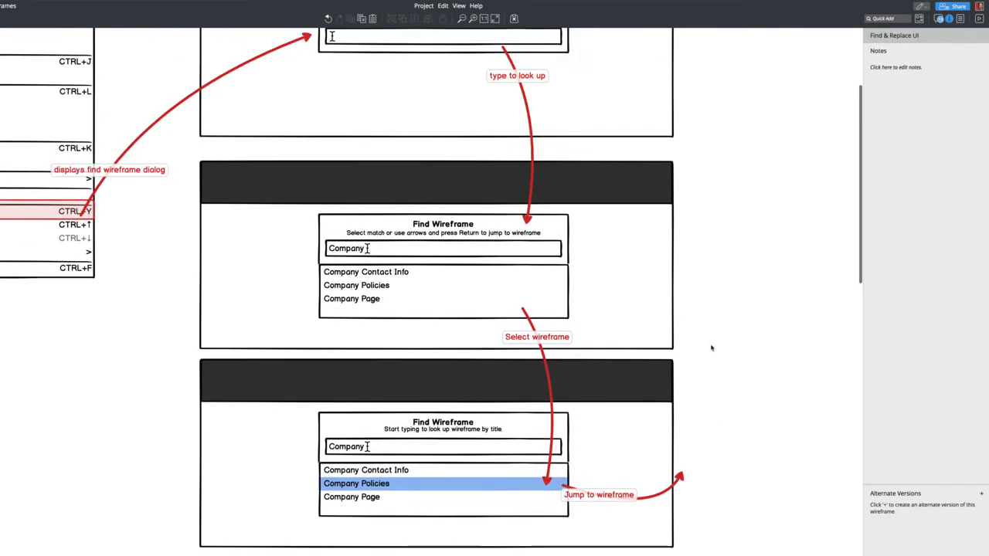
scroll(711, 347, "left", 5)
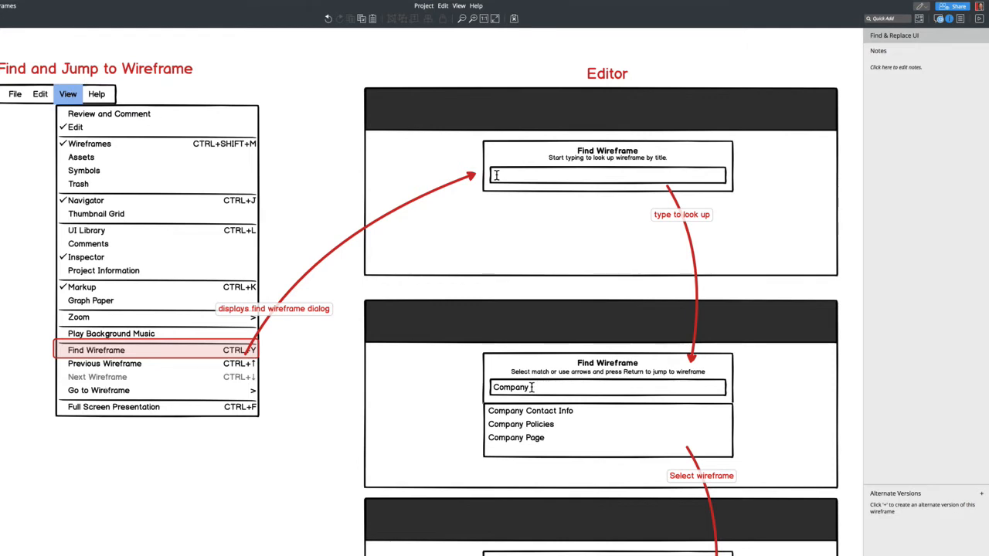
scroll(465, 226, "right", 5)
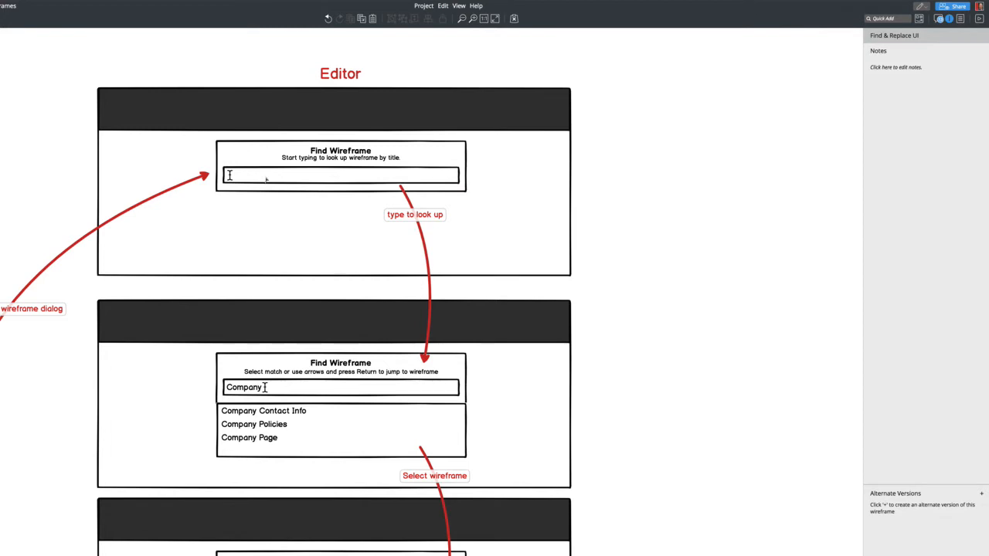
scroll(310, 218, "down", 3)
scroll(309, 218, "down", 1)
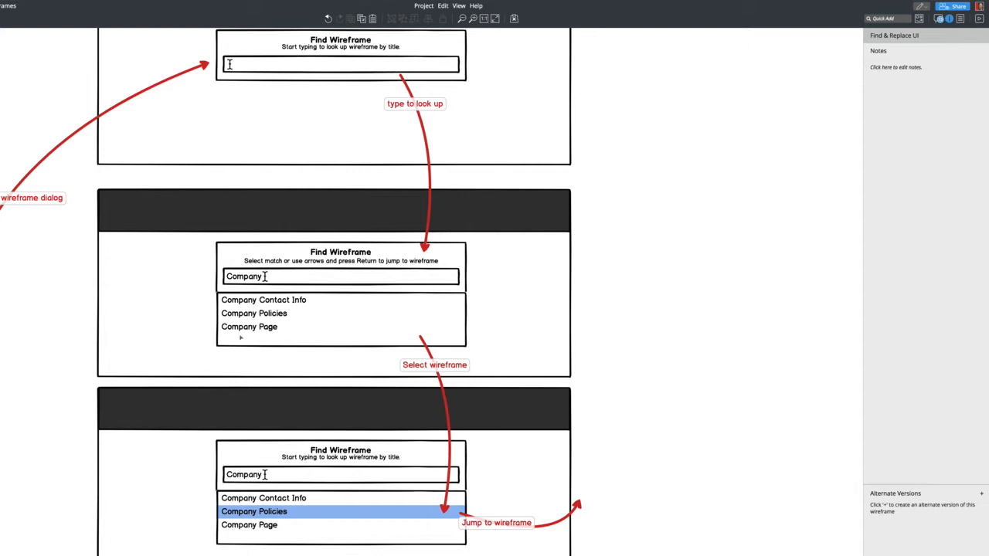
key("slash")
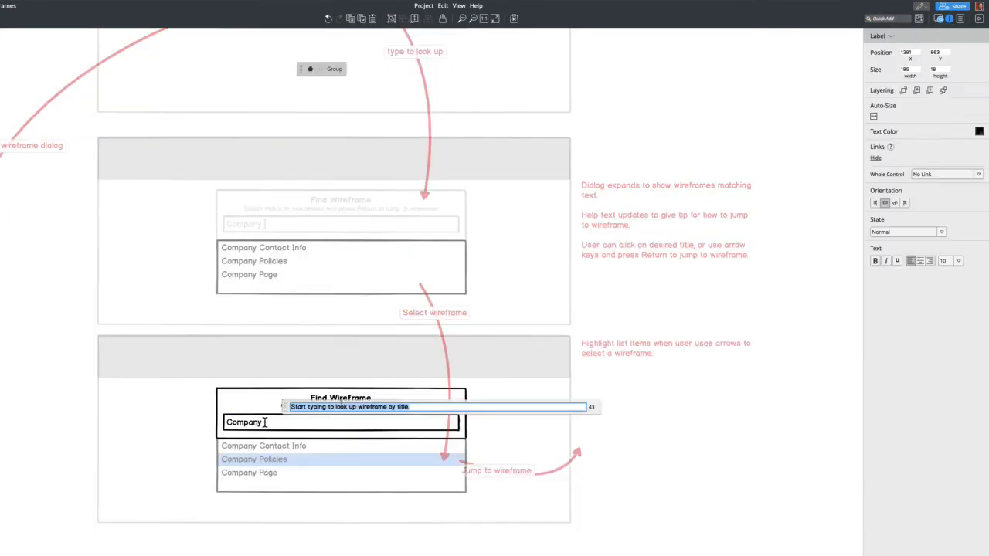
Change the bottom mockup's help text to "Select match or use arrows and press Return to jump to wireframe" and center it under the title.
type("Select match or use arrows and press Return to jump to wireframe")
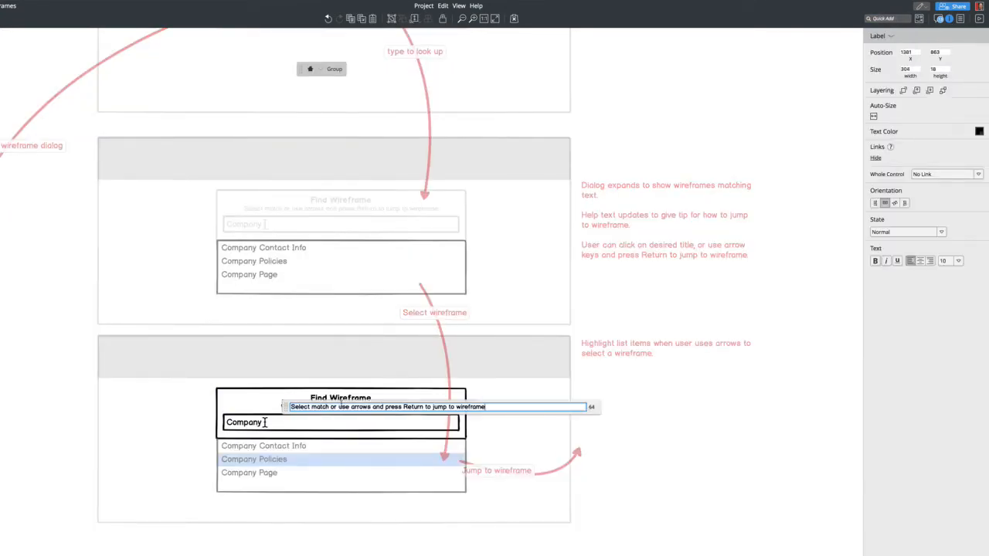
left_click(610, 462)
left_click(381, 408)
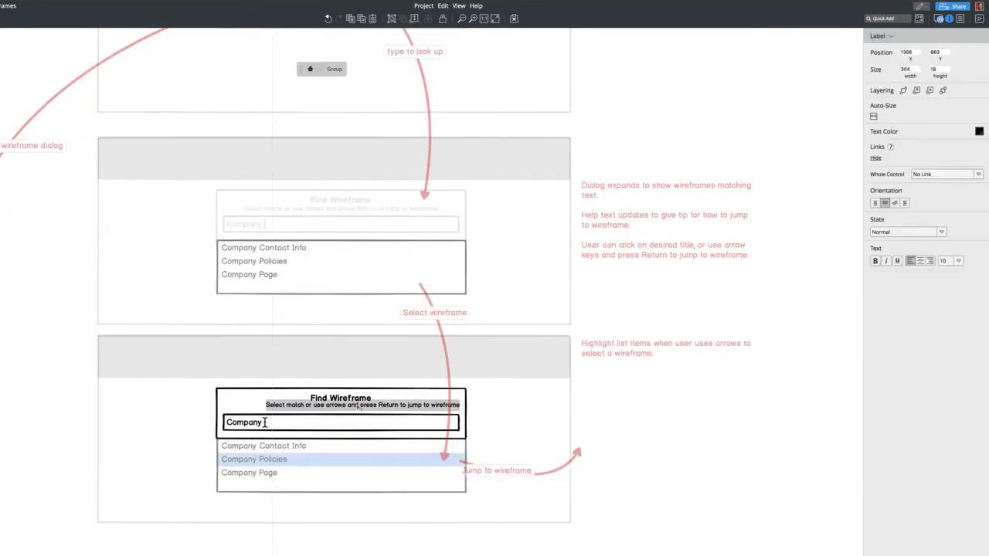
left_click_drag(355, 410, 349, 410)
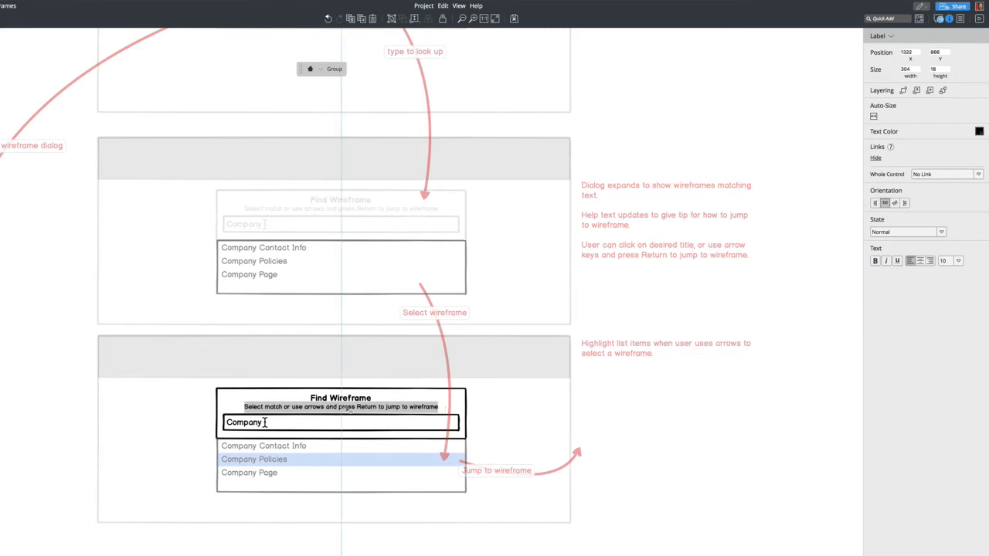
left_click(654, 425)
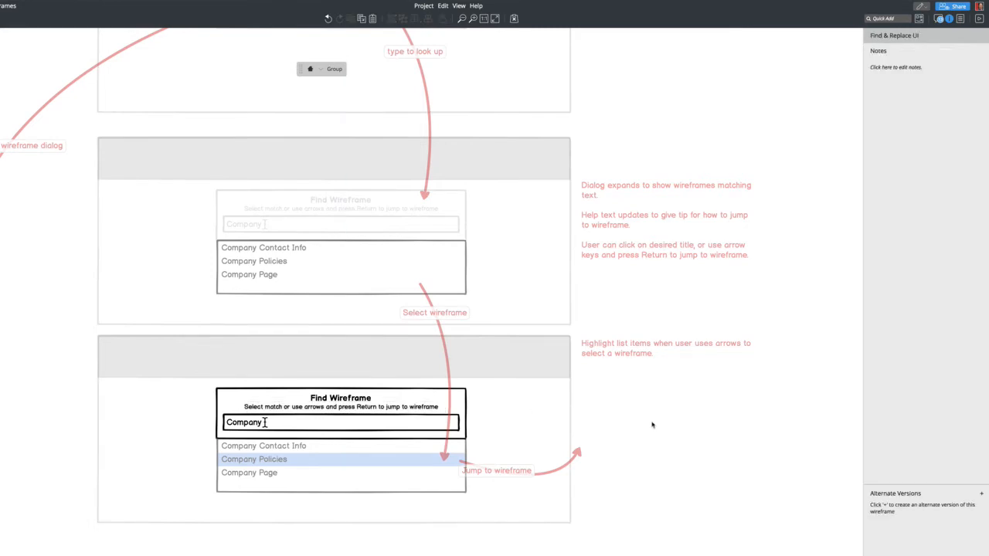
double_click(652, 425)
Review the annotated flow from the View menu's Find Wireframe item through the three editor mockups and their notes.
scroll(654, 426, "down", 2)
scroll(653, 426, "up", 3)
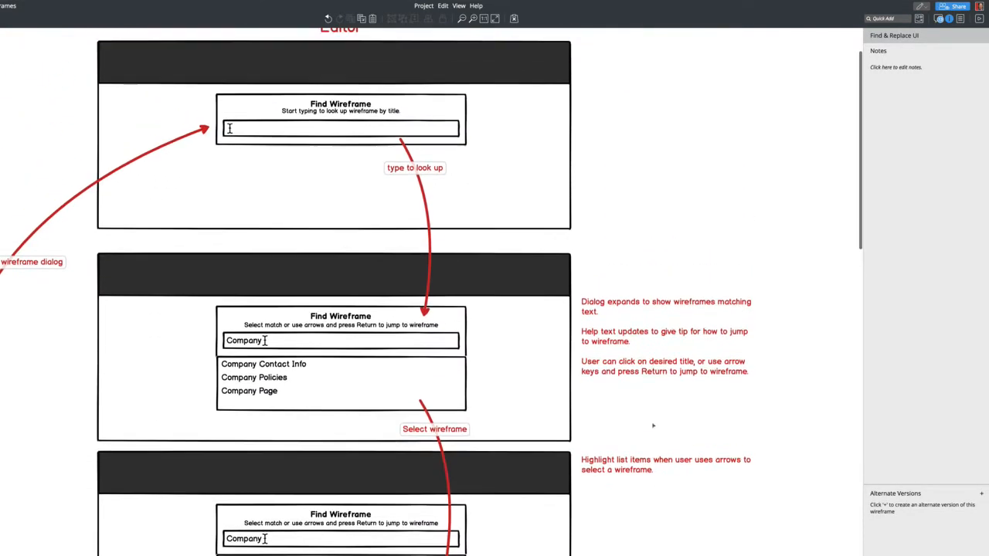
scroll(652, 425, "up", 2)
scroll(652, 425, "down", 5)
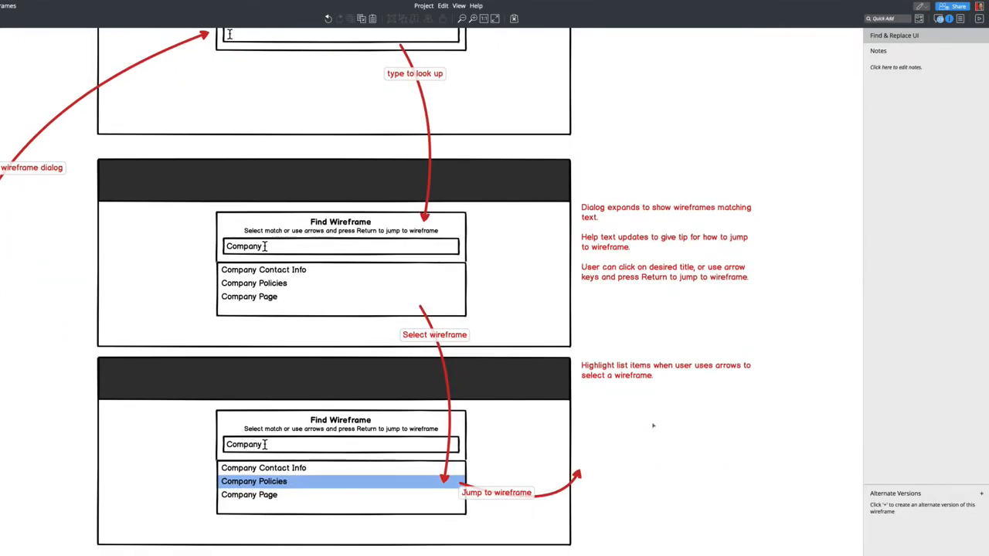
scroll(653, 424, "left", 10)
scroll(653, 425, "up", 3)
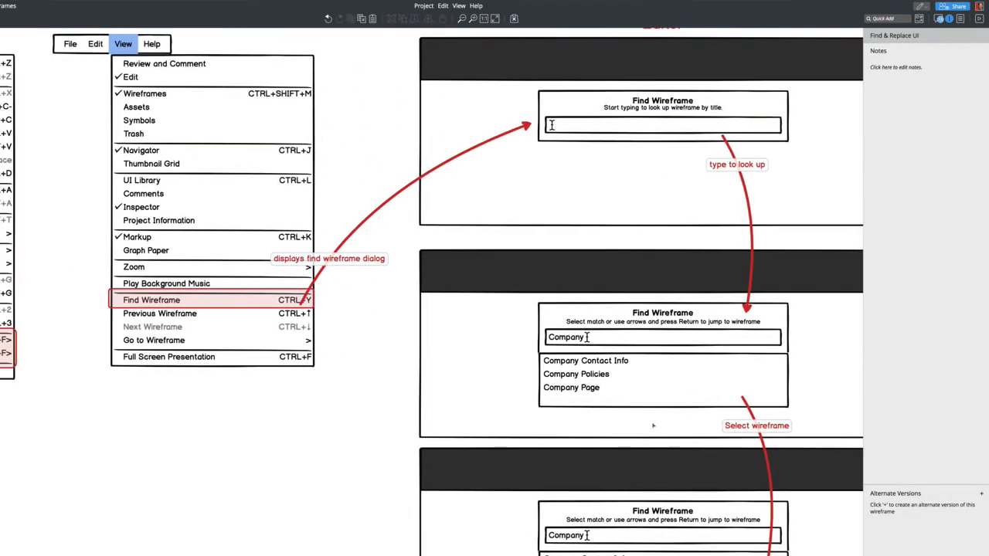
scroll(653, 425, "right", 8)
scroll(541, 309, "down", 5)
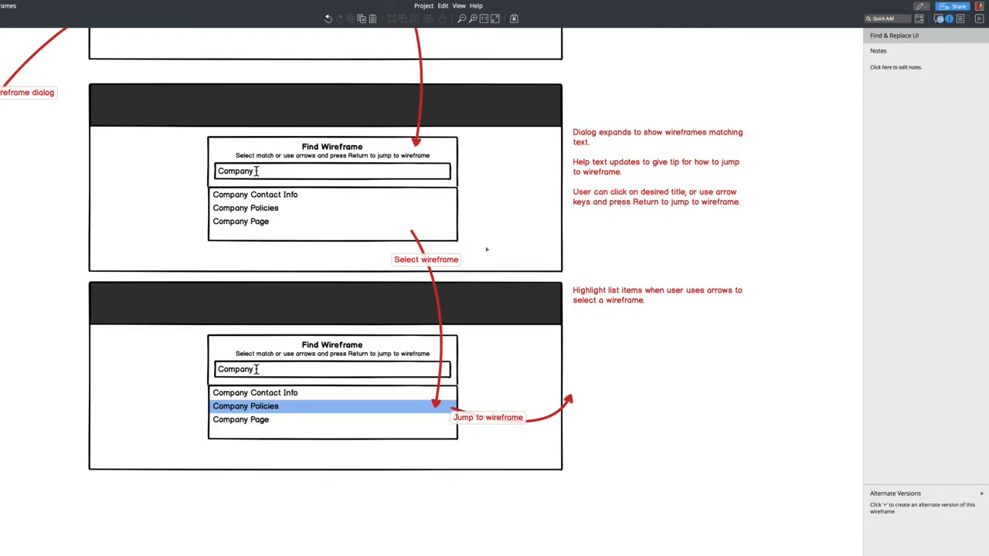
Add an XS Times icon as a close control in the upper-right corner of all three Find Wireframe dialogs.
scroll(486, 249, "up", 5)
type("x")
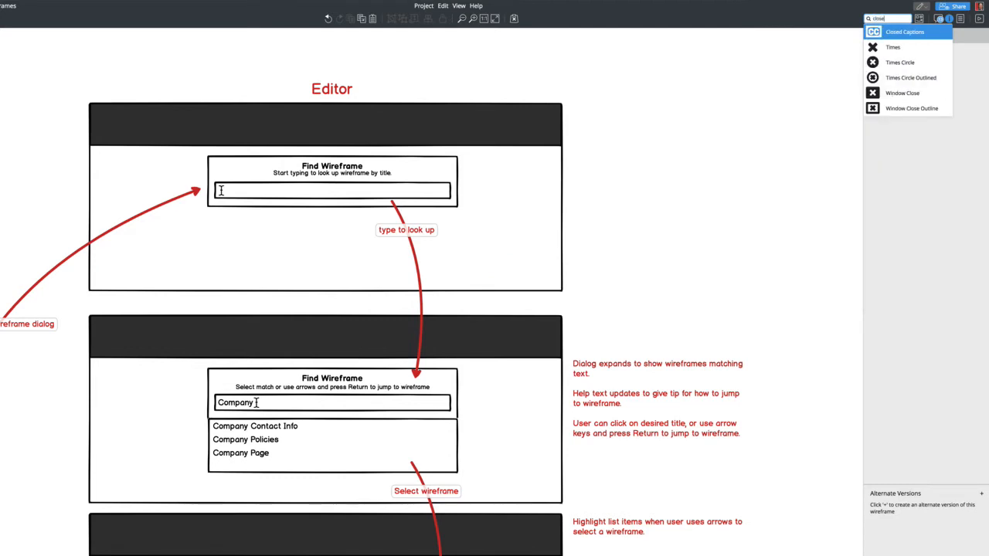
key("Down")
key("Down")
key("Up")
key("Return")
left_click_drag(31, 66, 448, 377)
left_click(874, 175)
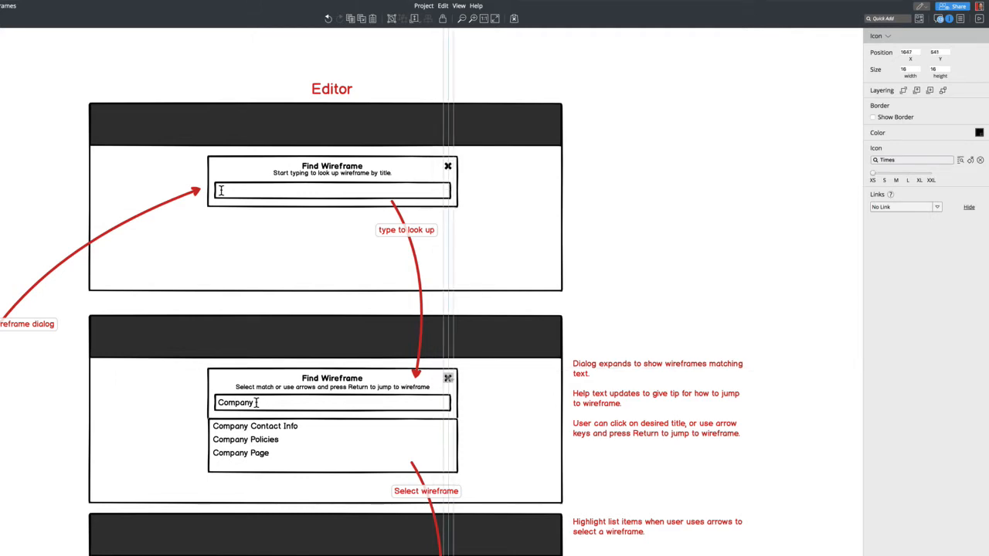
scroll(448, 378, "down", 4)
left_click_drag(448, 160, 449, 358)
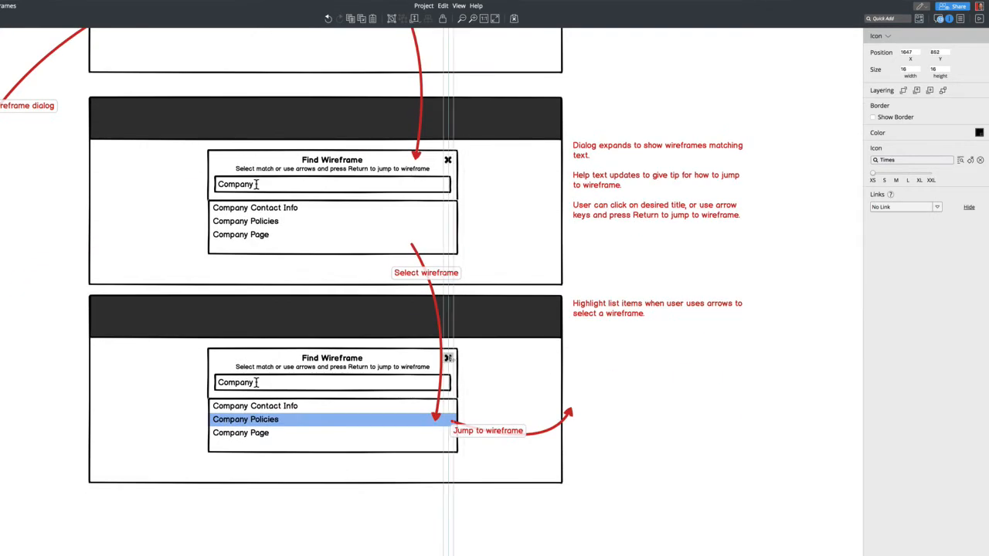
Add a gray XS Times Circle icon at the right end of the search fields in the top and middle dialogs.
scroll(463, 137, "up", 5)
left_click(431, 142)
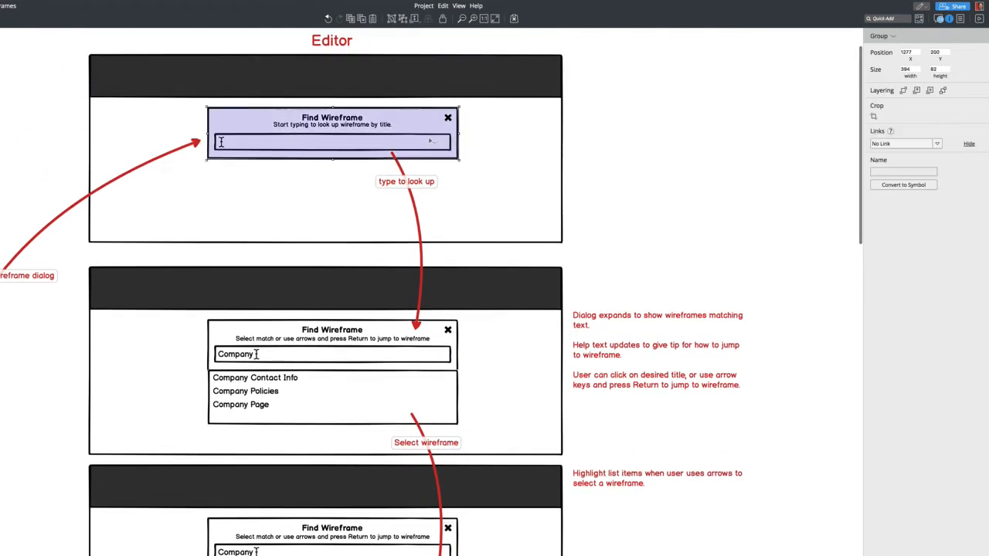
key("slash")
type("close")
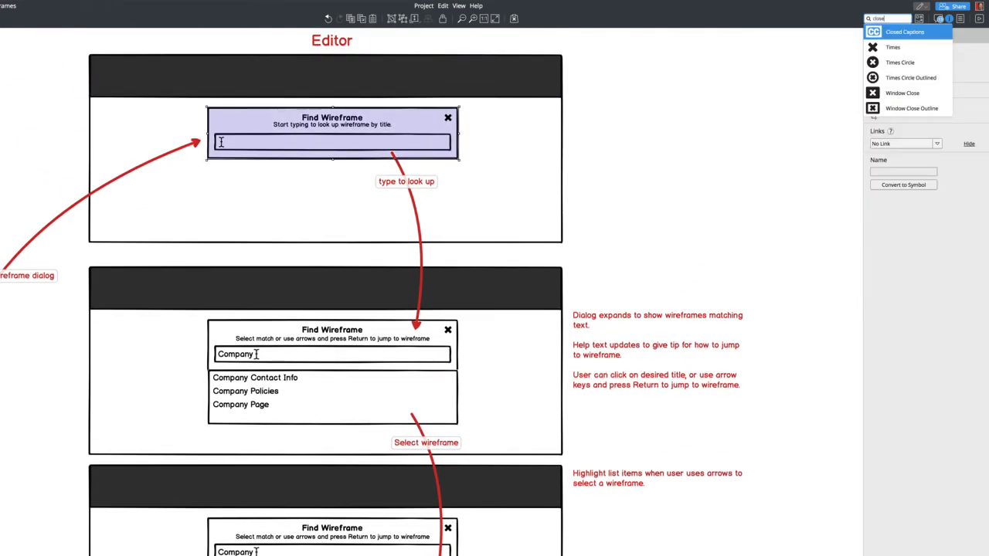
left_click(874, 63)
left_click_drag(32, 65, 442, 355)
left_click(873, 177)
left_click(979, 133)
left_click(931, 162)
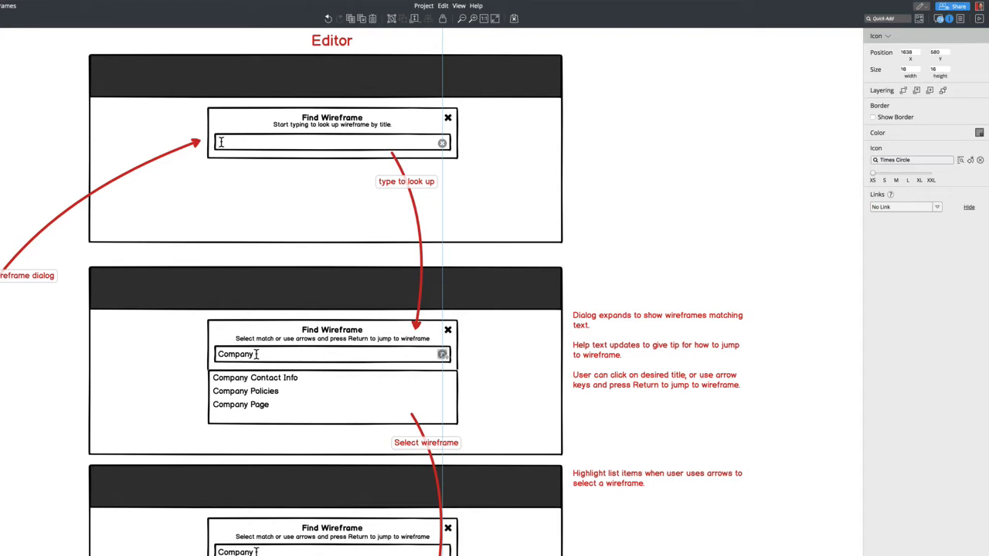
Transform the top dialog's search field rectangle into a Search Box with the square-cornered shape.
double_click(331, 141)
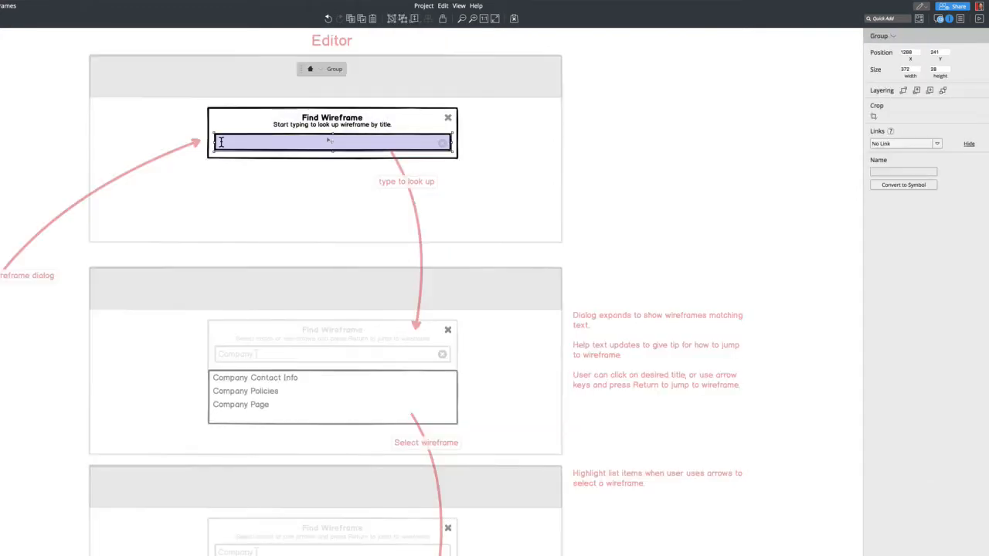
double_click(221, 143)
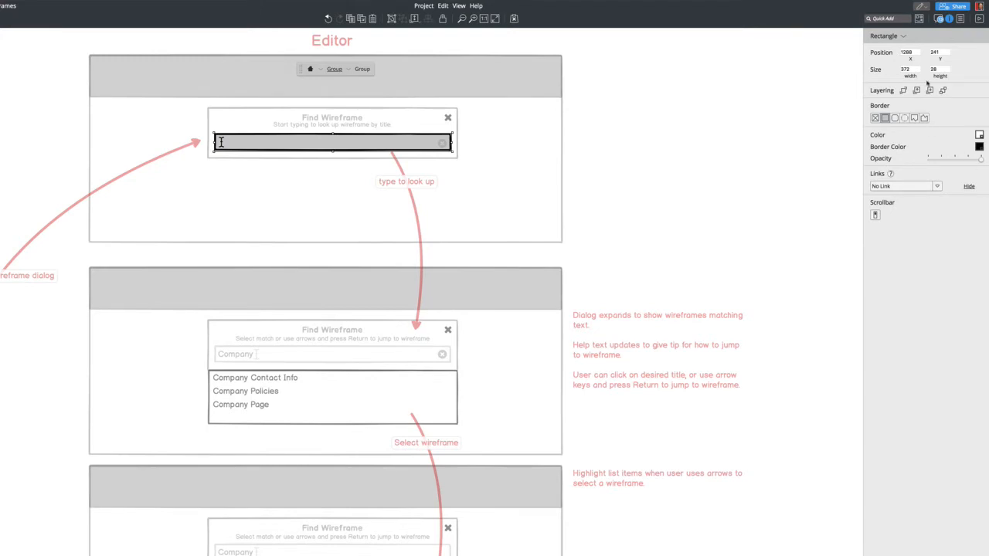
left_click(893, 36)
type("sear")
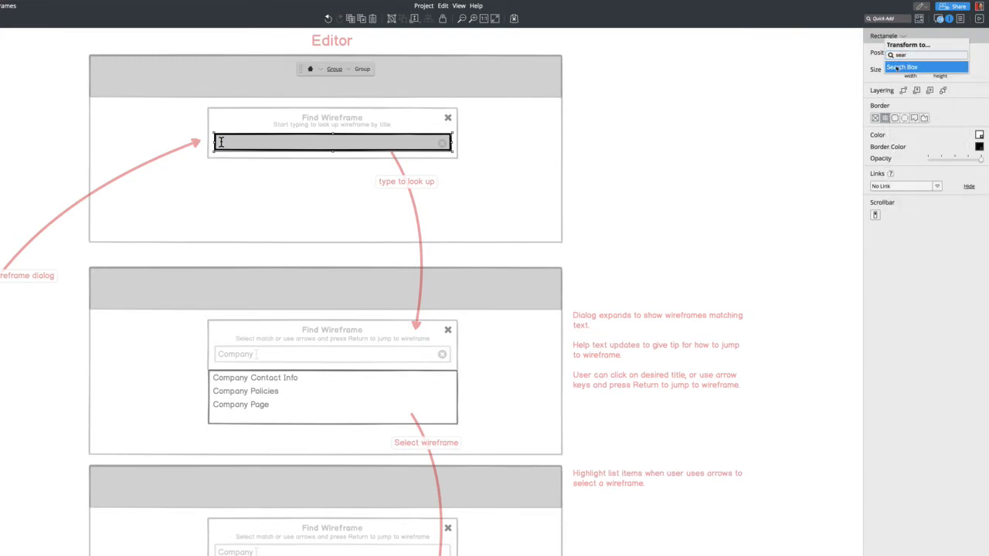
left_click(901, 67)
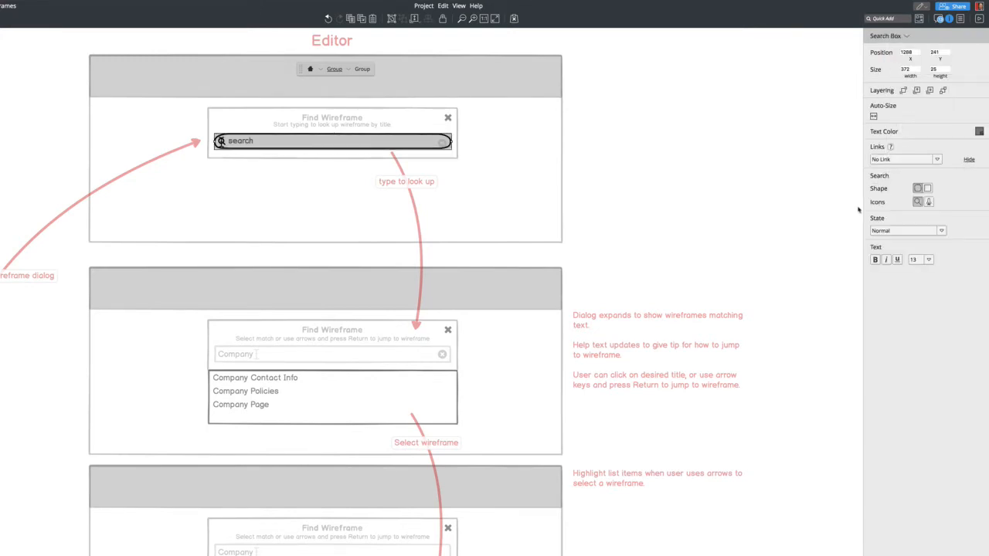
left_click(928, 190)
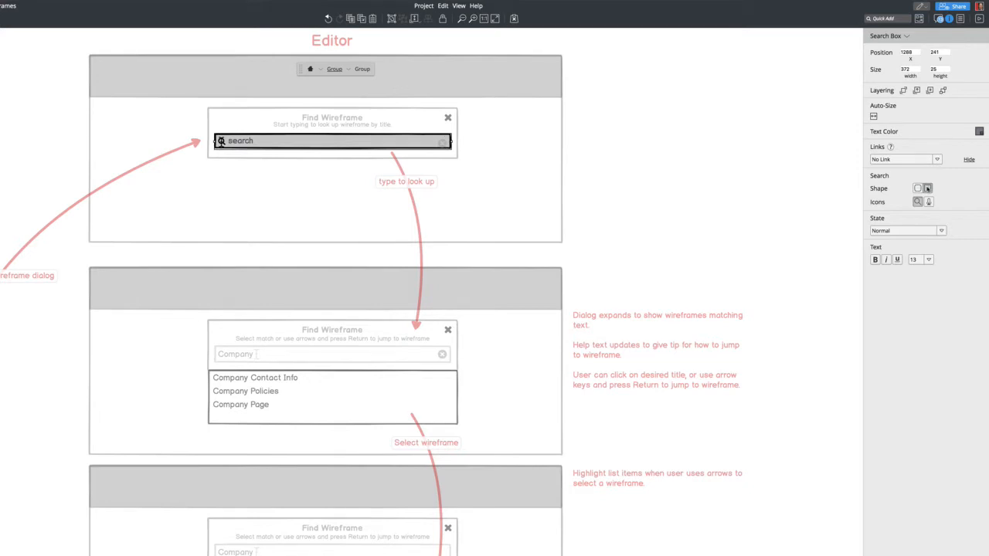
Remove the "search" placeholder text from the top dialog's search box.
double_click(240, 143)
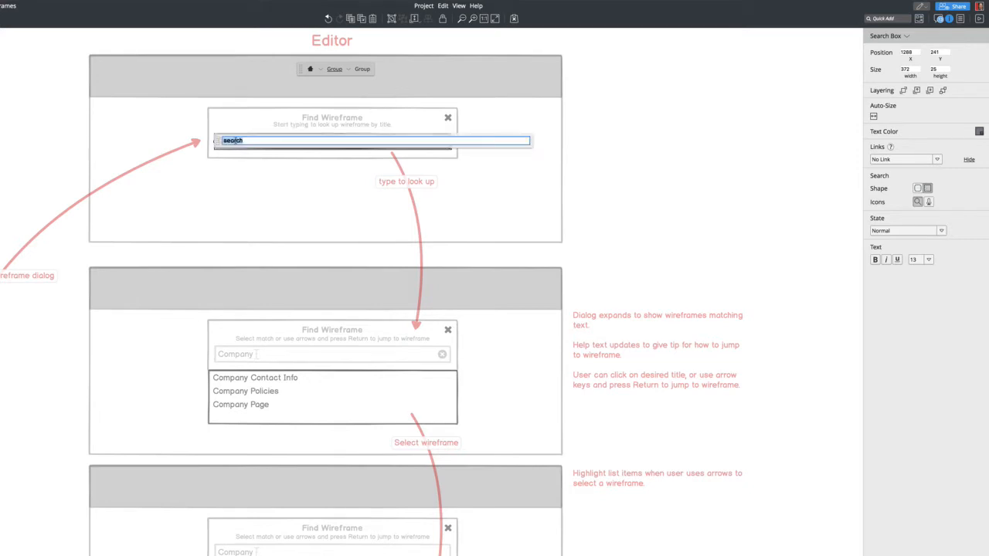
left_click(679, 189)
left_click(267, 143)
double_click(267, 143)
key("BackSpace")
left_click(578, 215)
Move the I Beam Cursor icon in the top search box just to the right of the magnifier.
left_click(229, 137)
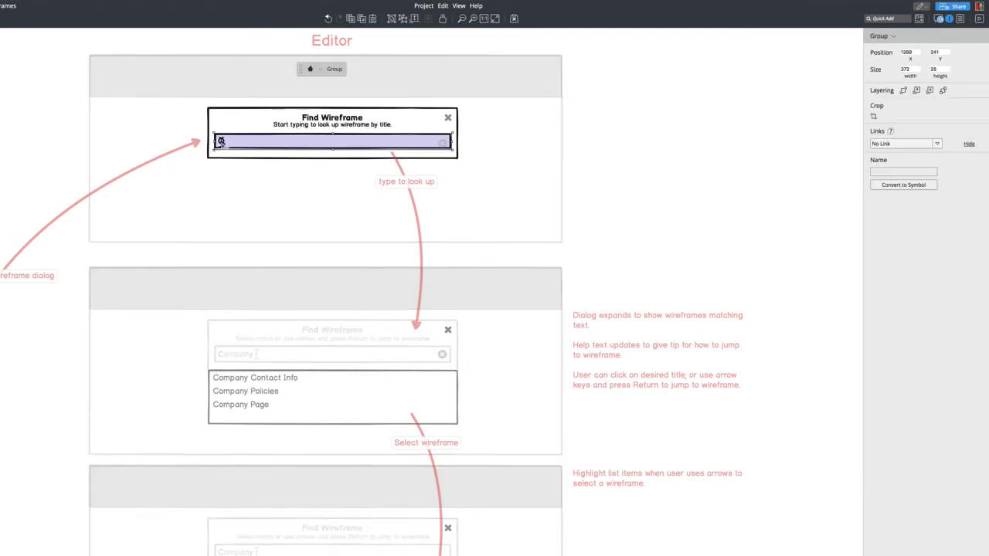
mouse_move(221, 142)
left_mouse_down()
mouse_move(234, 136)
mouse_move(226, 140)
left_mouse_up()
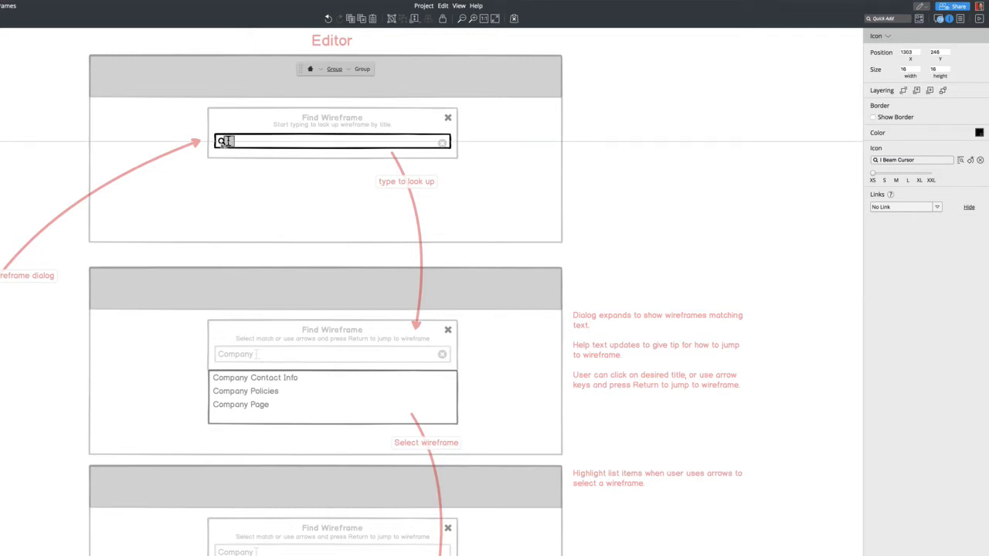
left_click(635, 326)
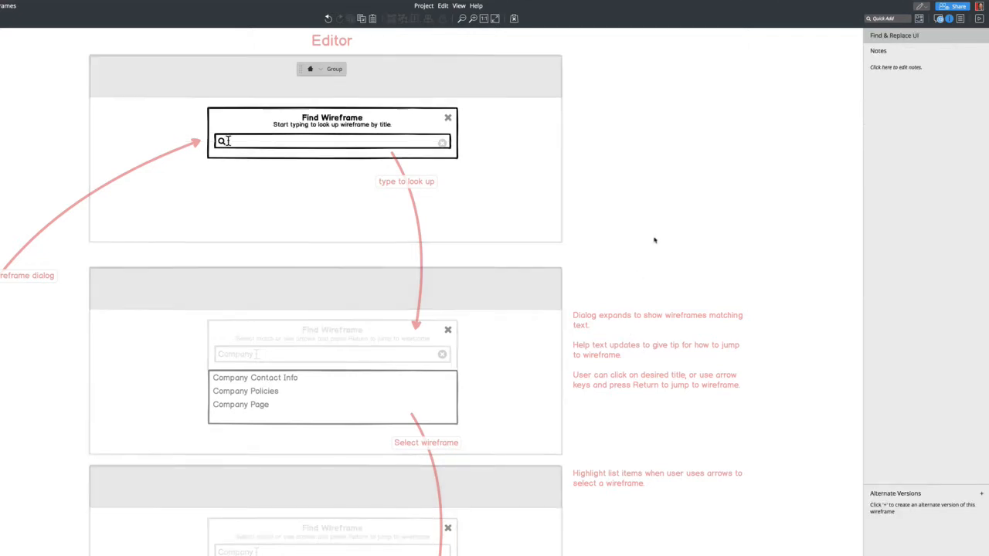
Add a red note beside the top editor mockup reading "Find Wireframe Dialog opens with search input in focus.".
left_click(609, 376)
left_click_drag(609, 376, 601, 166)
double_click(601, 167)
type("Fin")
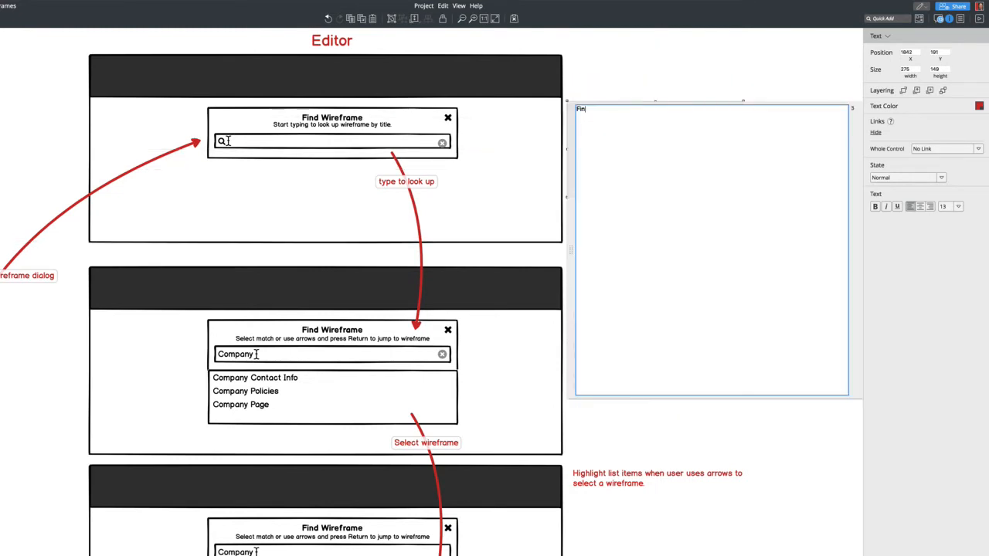
type("d Wireframe Dialog opens with search input in focus.")
left_click(523, 196)
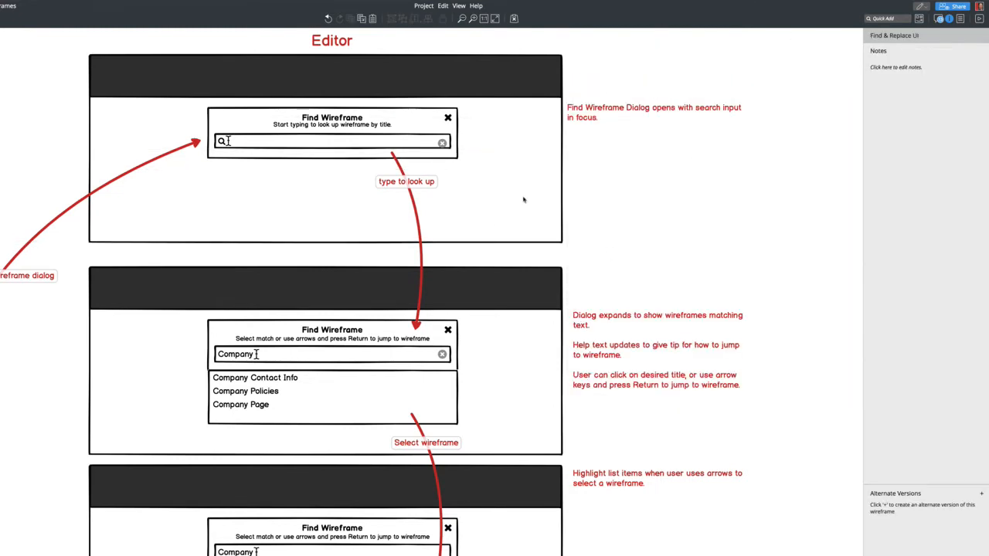
Replace the middle dialog's search field with a copy of the top dialog's search box, including its magnifier and I-beam cursor.
scroll(397, 360, "down", 2)
double_click(294, 92)
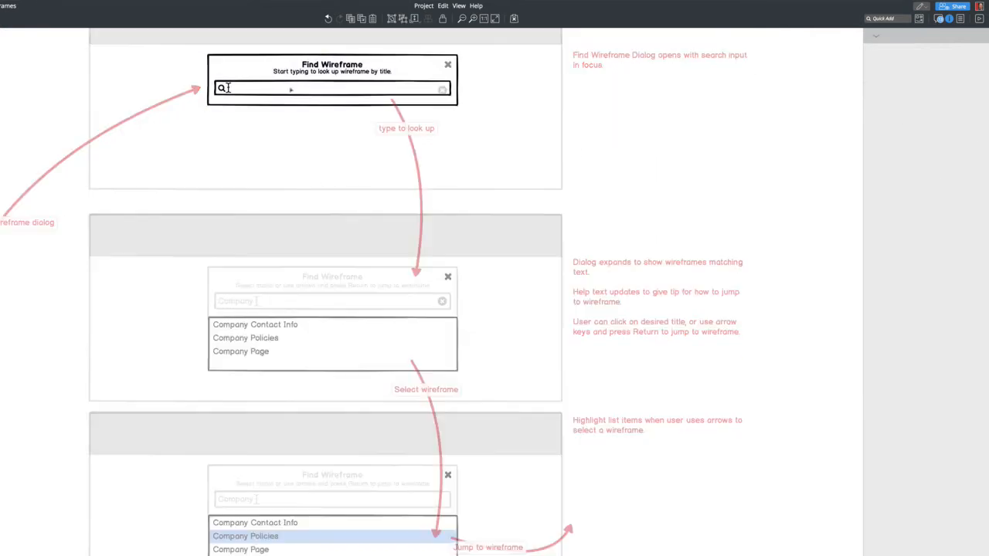
left_click(254, 91)
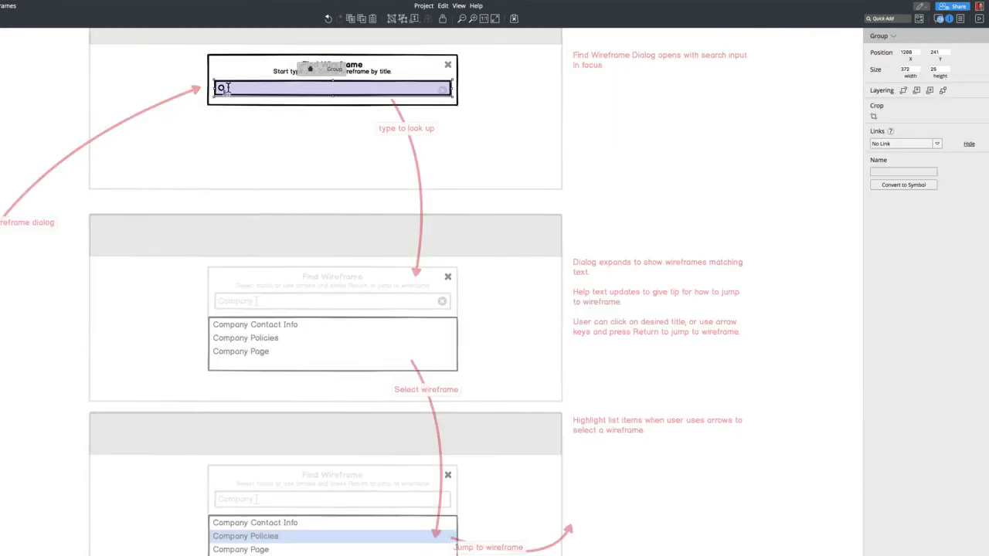
left_click(189, 221)
double_click(254, 302)
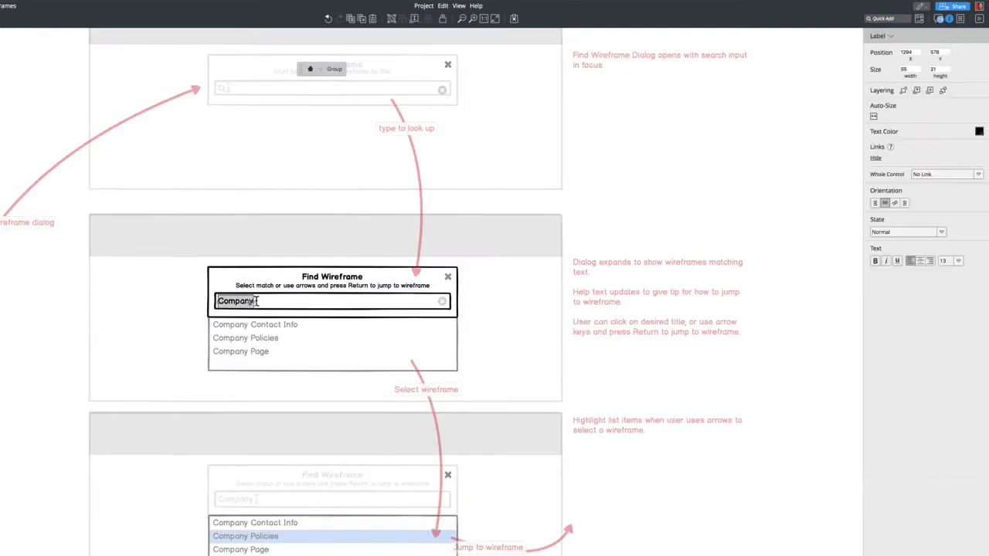
left_click(300, 303)
left_click(441, 301)
left_click(430, 302)
double_click(278, 302)
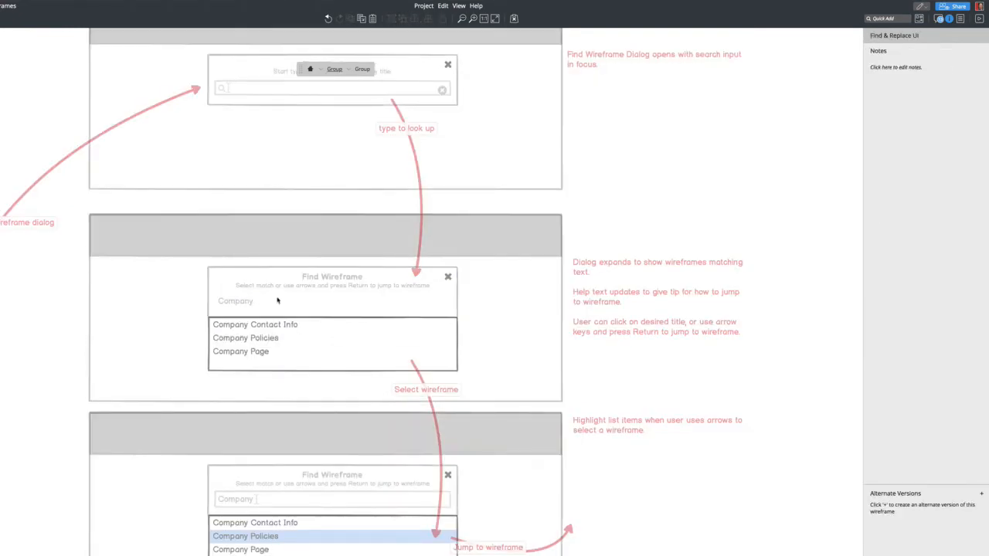
key("Escape")
key("super+v")
left_click_drag(332, 88, 333, 302)
Bring the "Company" label in the middle dialog to the front of the search box.
right_click(361, 303)
right_click(233, 302)
double_click(233, 303)
right_click(232, 302)
left_click(259, 317)
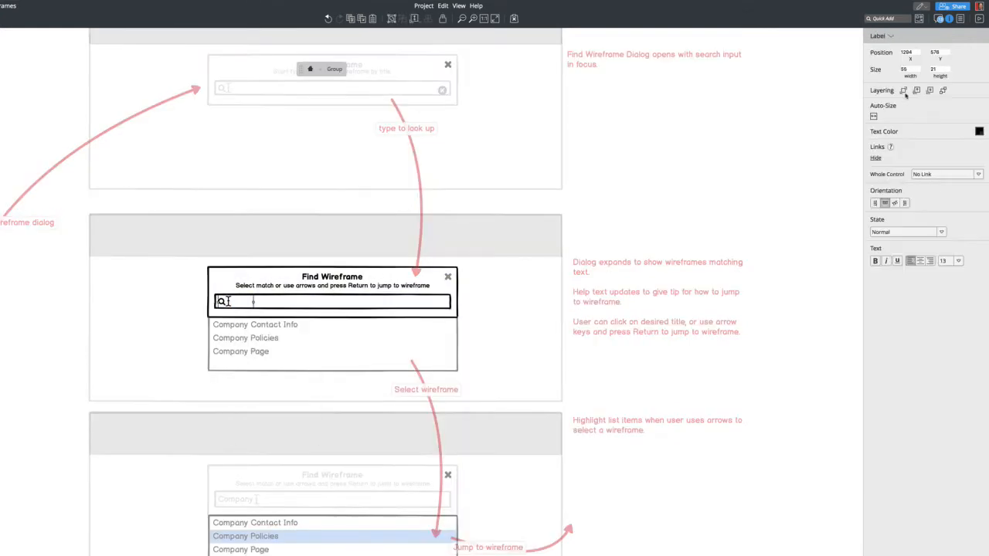
left_click(904, 91)
Move the I-beam cursor icon in the middle dialog's search box just past the word "Company".
double_click(228, 302)
left_click_drag(228, 302, 256, 305)
key("Escape")
key("super+shift+g")
left_click(256, 302)
left_click(245, 302, "shift")
key("Escape")
double_click(257, 305)
left_click_drag(465, 289, 468, 312)
key("Escape")
double_click(386, 301)
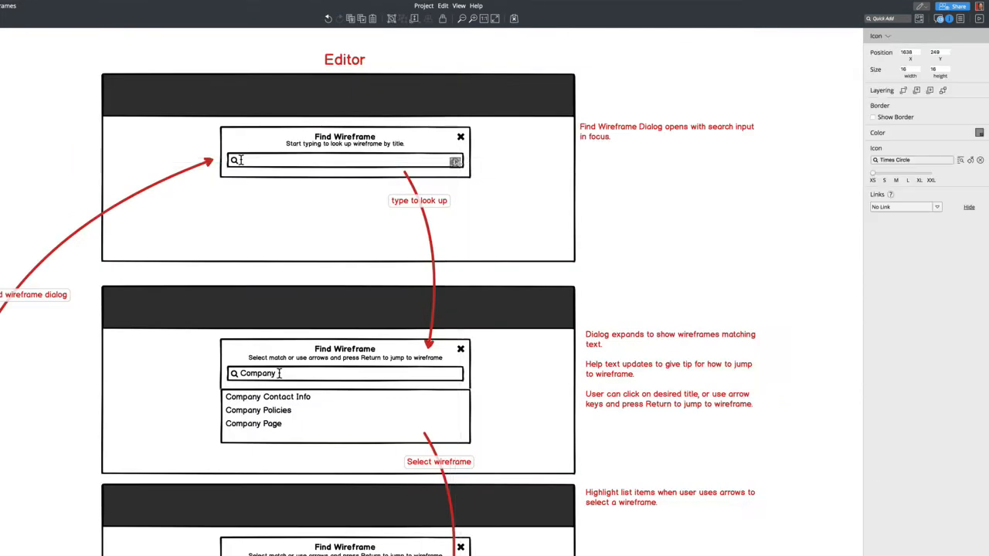
Copy the Times Circle clear icon to the end of the search boxes in the middle and bottom dialogs.
left_click_drag(456, 163, 456, 373)
left_click(456, 160)
scroll(494, 465, "down", 2)
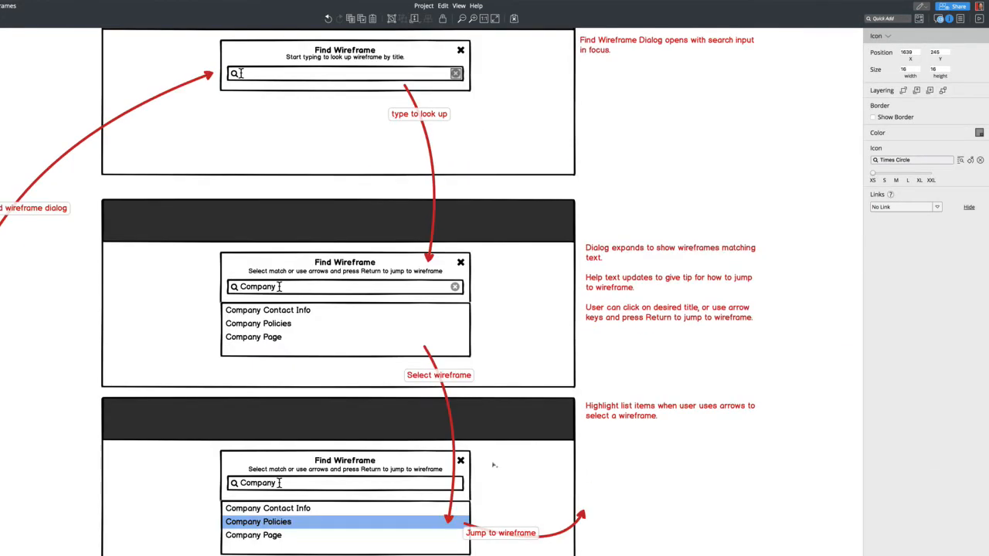
left_click_drag(455, 287, 456, 484, "alt")
left_click(455, 486)
key("ctrl+z")
left_click(547, 476)
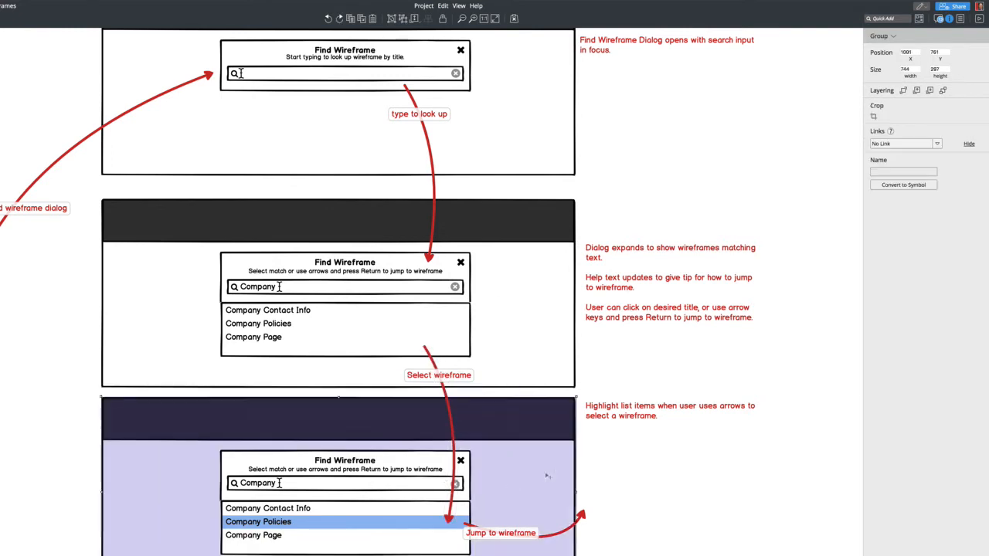
left_click(592, 473)
left_click_drag(579, 442, 443, 493)
key("Right")
left_click(761, 516)
Reposition the head of the red "Jump to wireframe" arrow beside the bottom editor mockup.
scroll(760, 516, "left", 2)
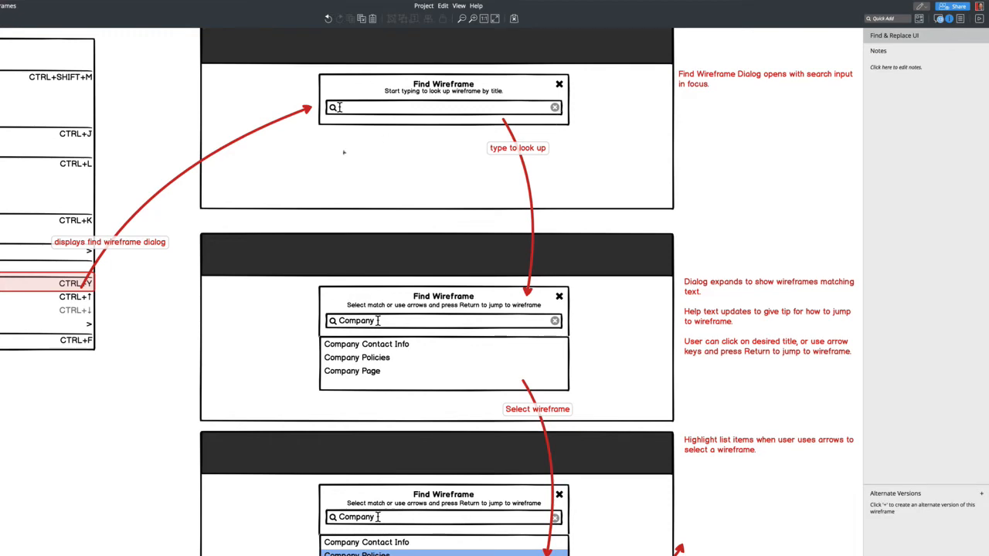
scroll(113, 269, "left", 3)
scroll(113, 269, "right", 1)
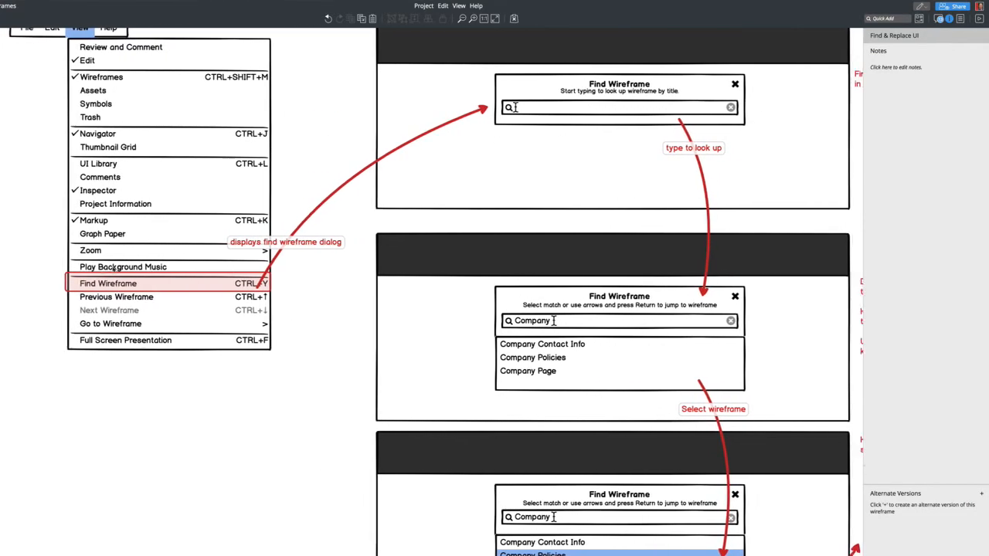
scroll(112, 269, "up", 1)
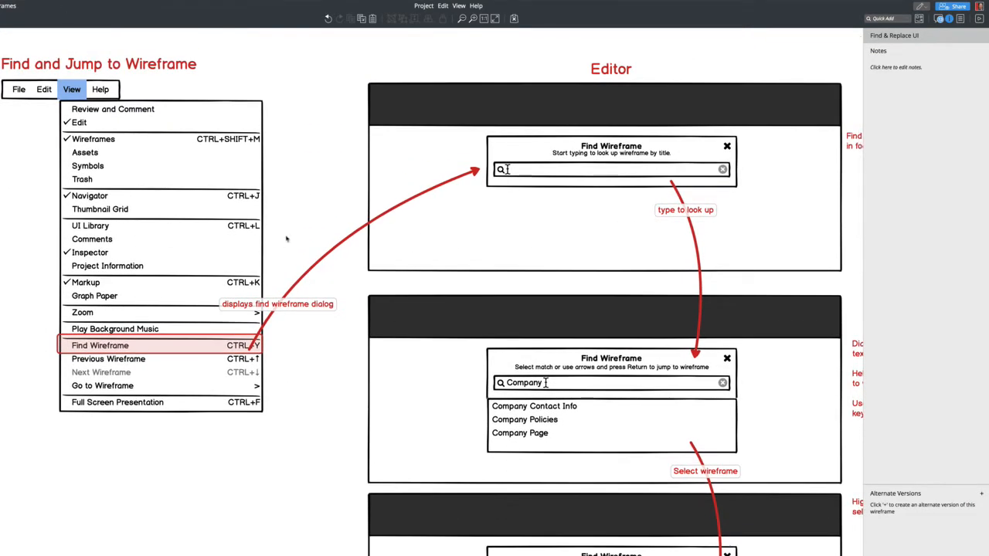
scroll(286, 239, "right", 5)
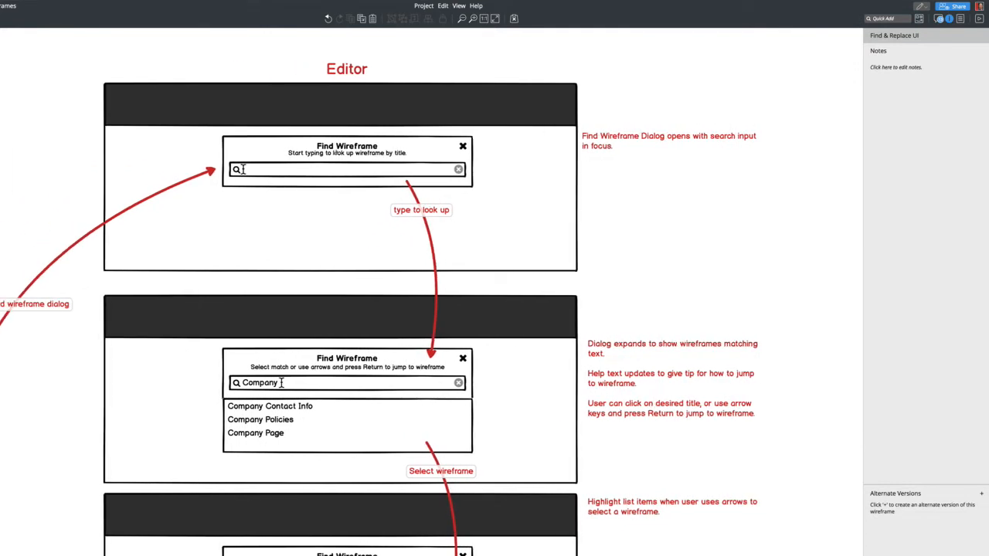
scroll(334, 158, "down", 5)
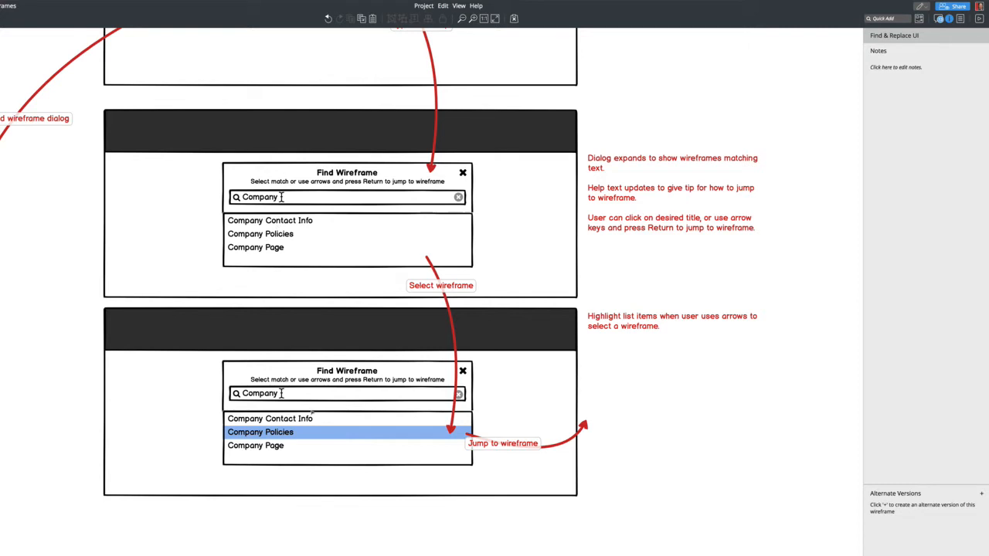
scroll(525, 453, "down", 4)
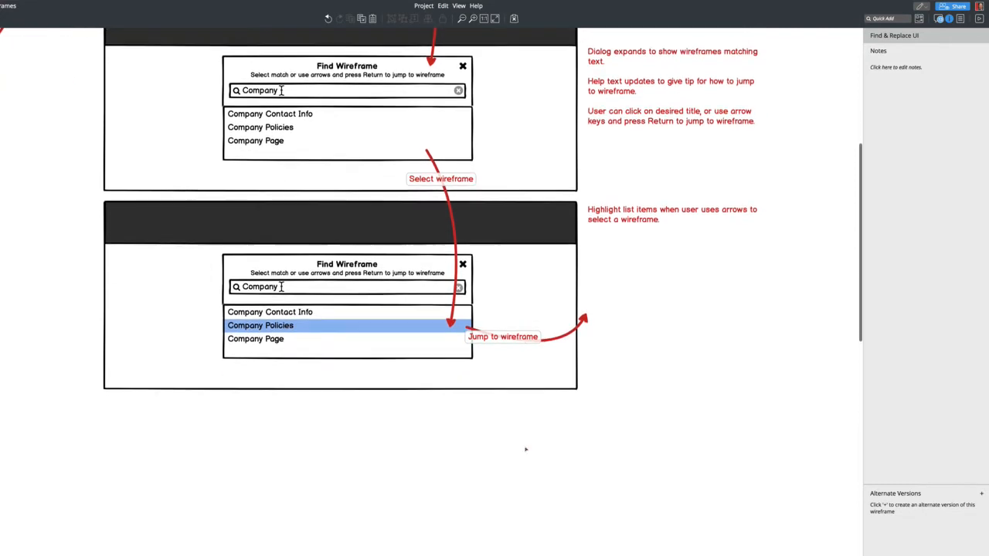
left_click(590, 317)
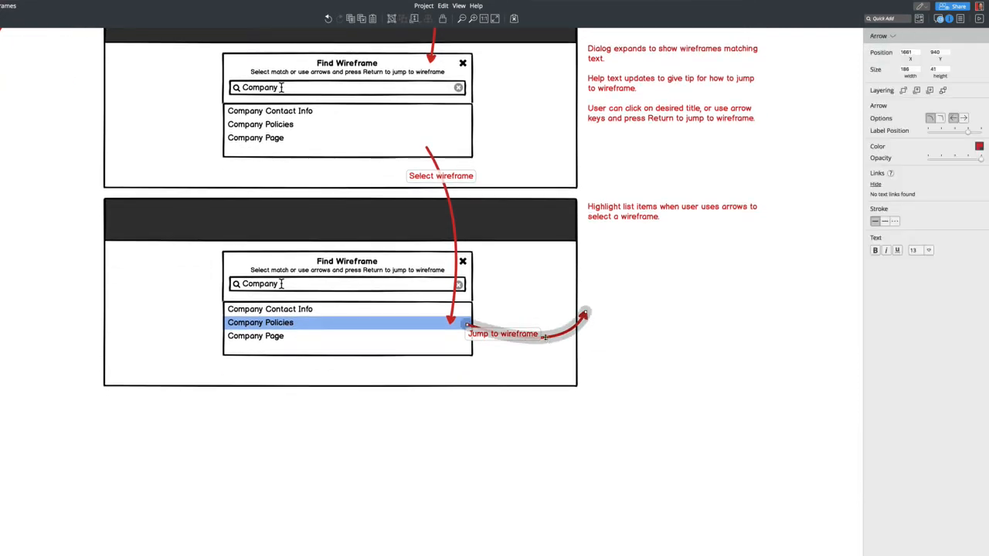
left_click_drag(586, 312, 552, 333)
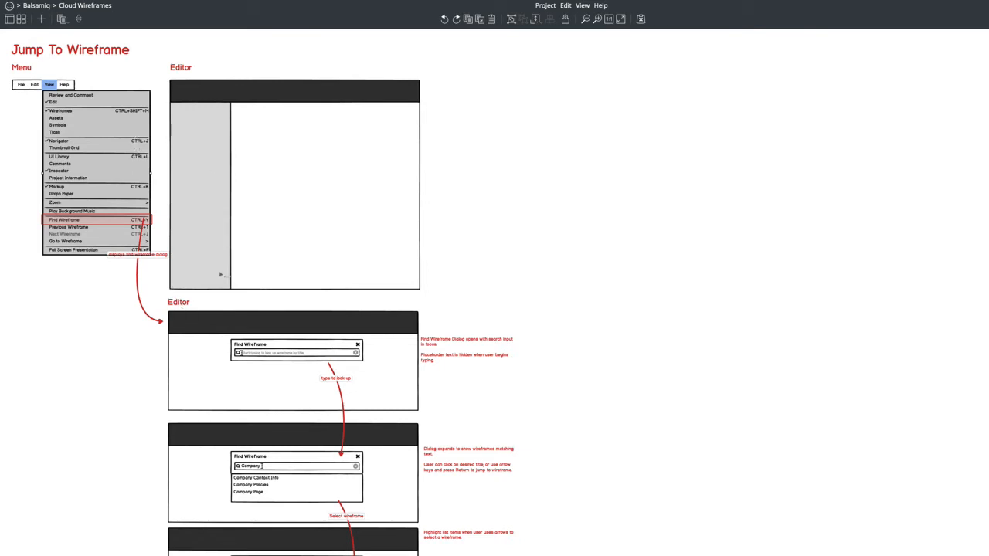
Rename the second "Editor" heading, above the dialog mockups, to "Jump to Wireframe Dialog".
left_click(183, 306)
key("Return")
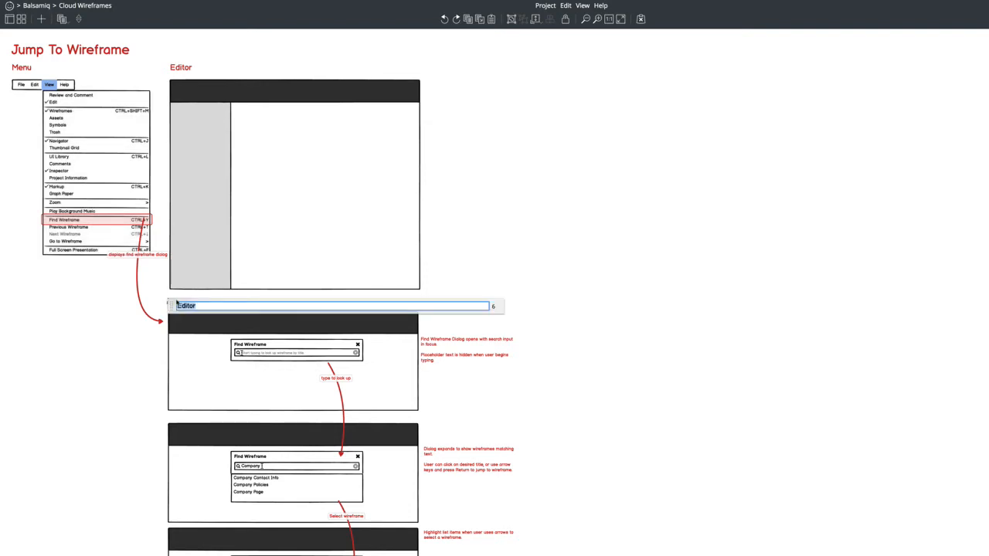
type("Jump to Wireframe Dialog")
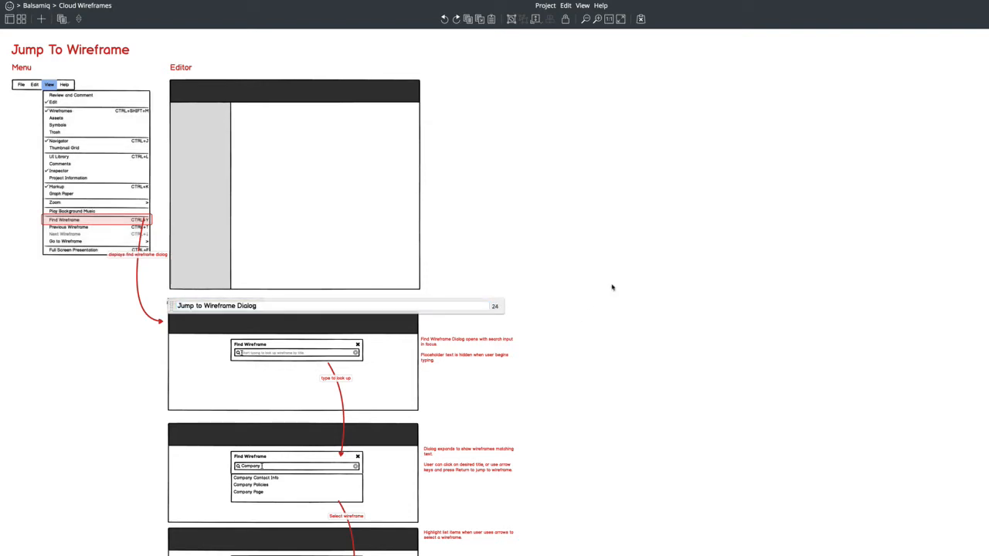
left_click(612, 288)
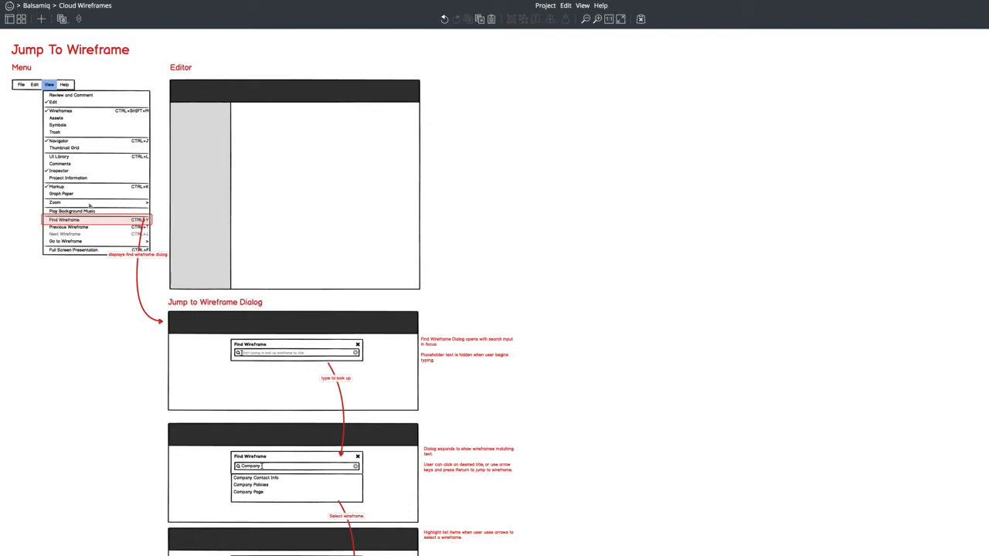
Change the "Find Wireframe" entry in the View menu mockup to "Jump to to Wireframe".
left_click(90, 205)
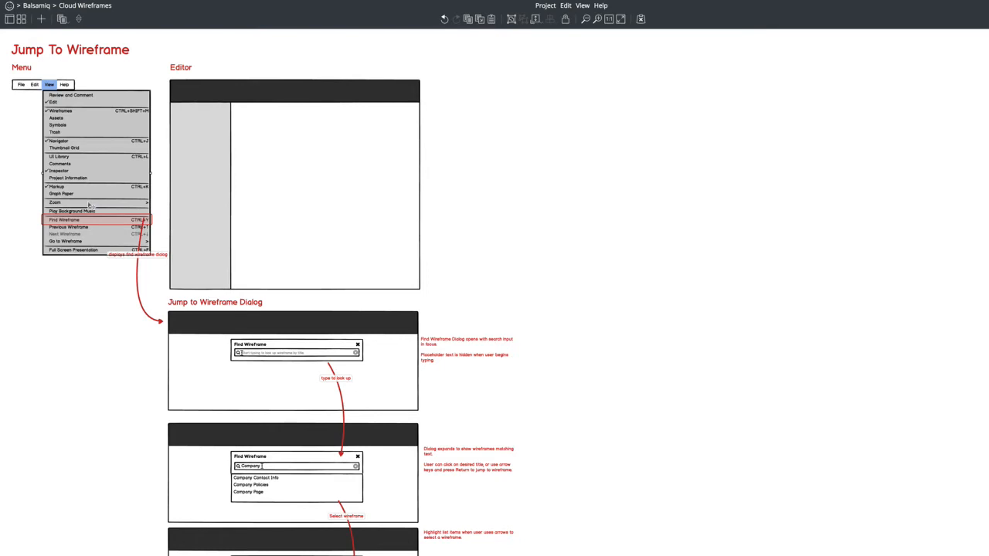
double_click(90, 204)
left_click(57, 275)
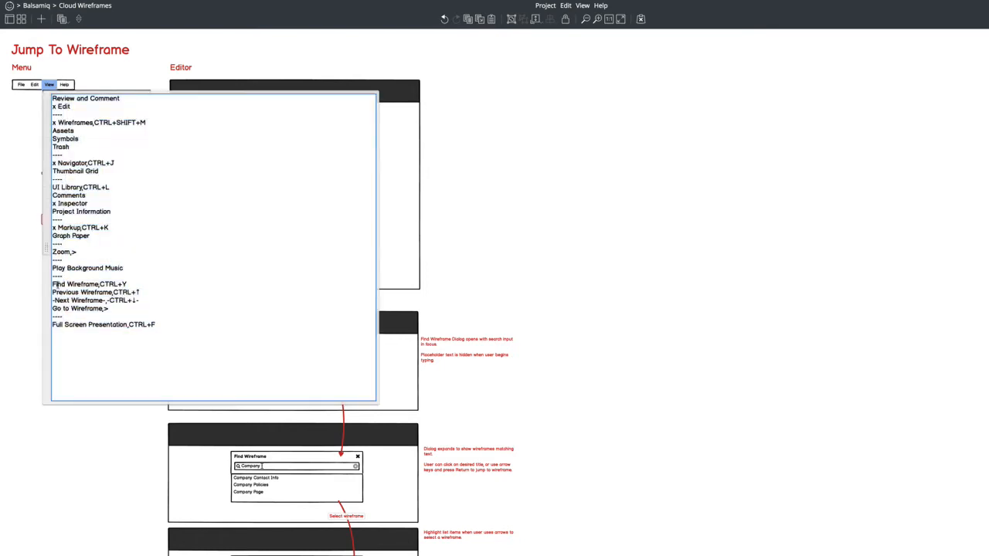
double_click(58, 284)
type("Jump to")
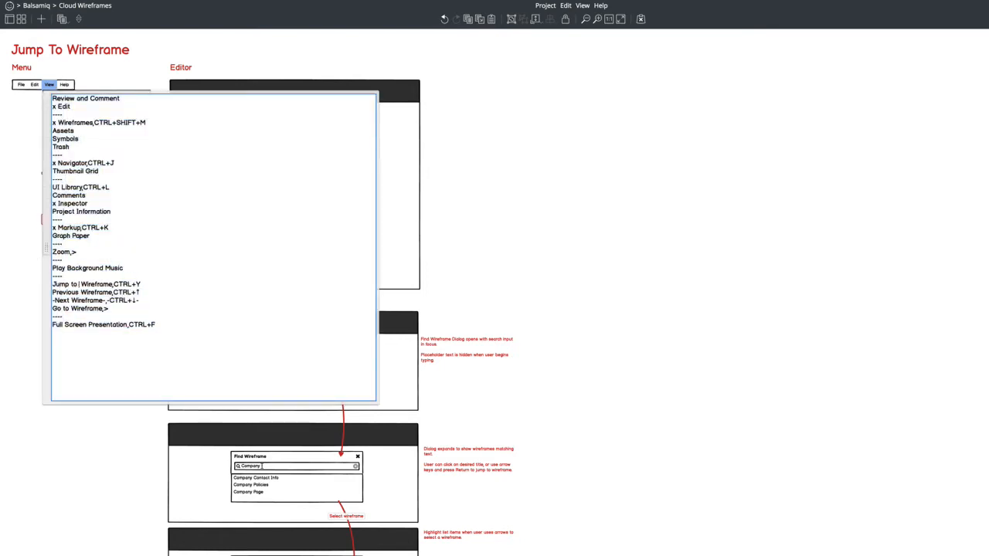
type(" to")
left_click(565, 283)
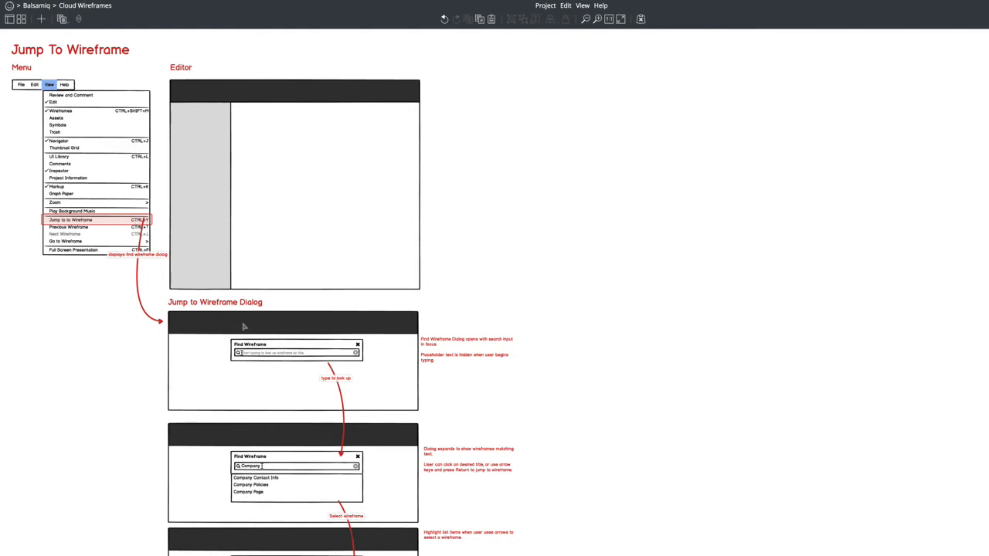
key("ctrl+shift+m")
key("ctrl+shift+m")
key("super+alt+j")
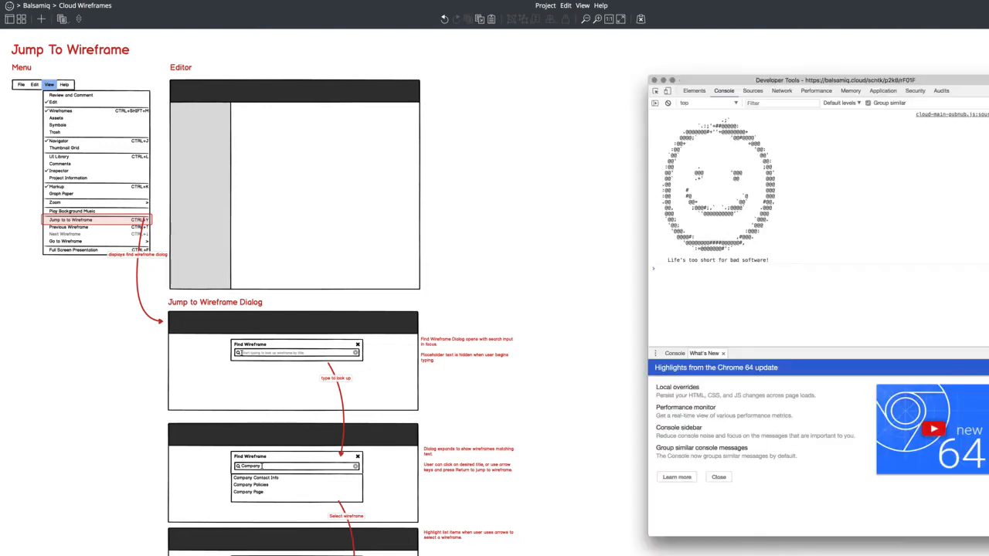
left_click(655, 80)
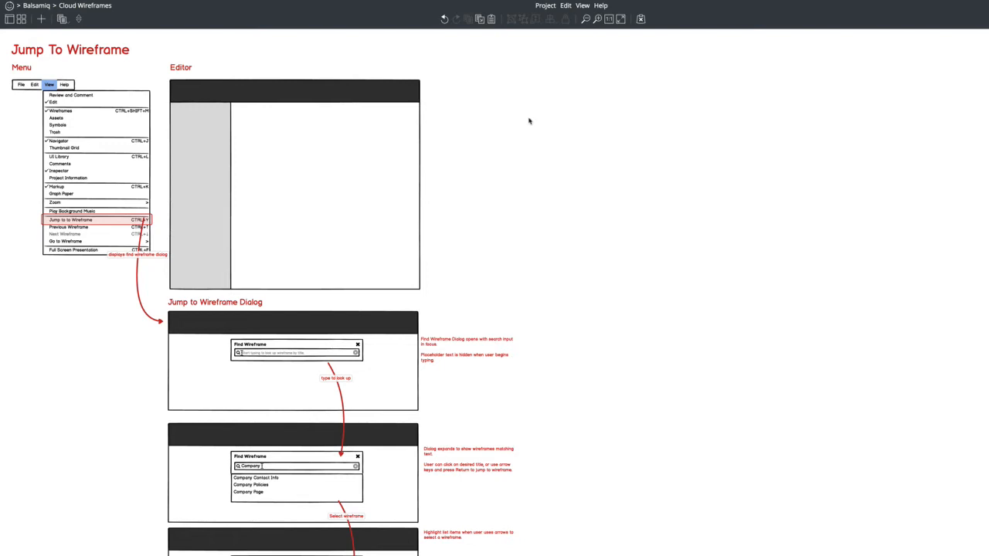
Set the shortcut of the highlighted jump entry in the View menu mockup to CTRL+P.
double_click(107, 192)
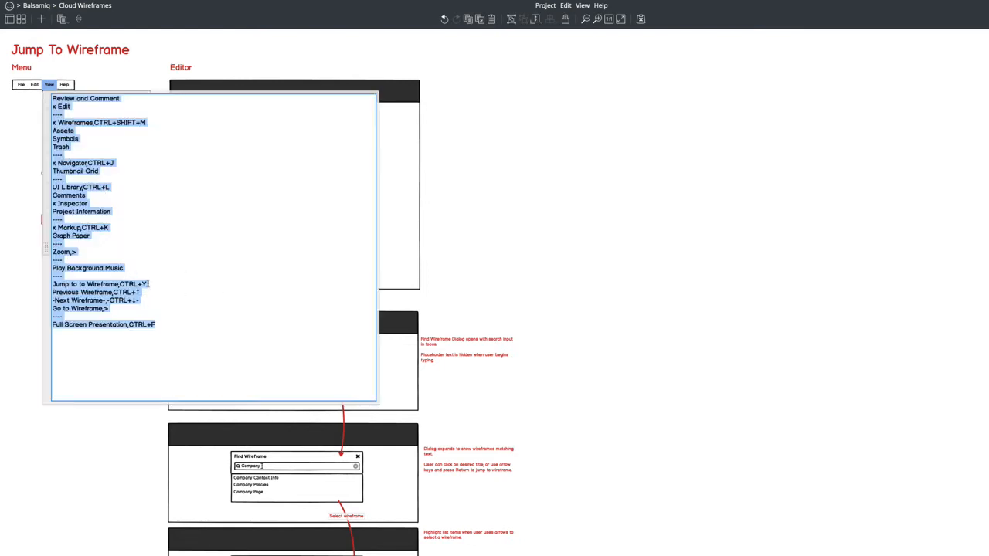
left_click(147, 284)
key("BackSpace")
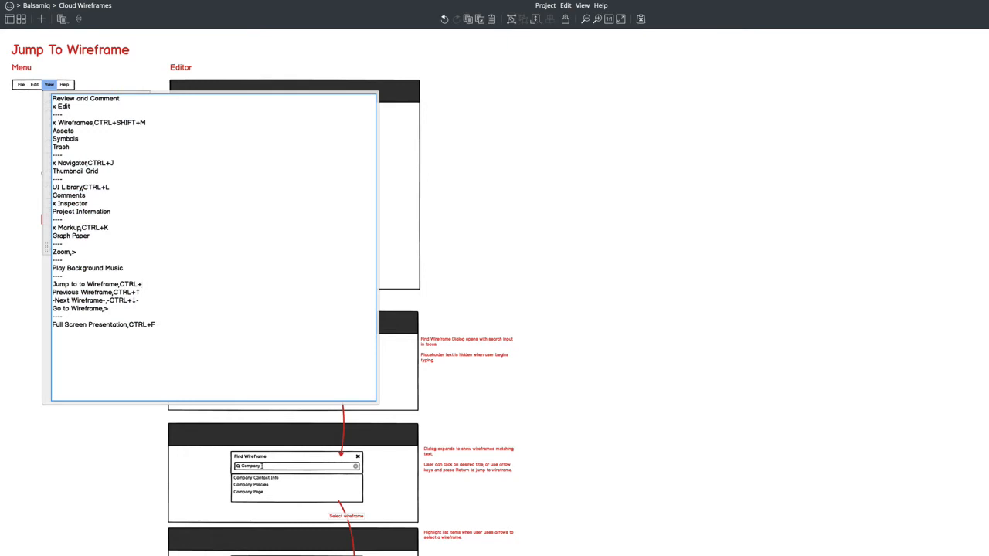
type("P")
left_click(514, 194)
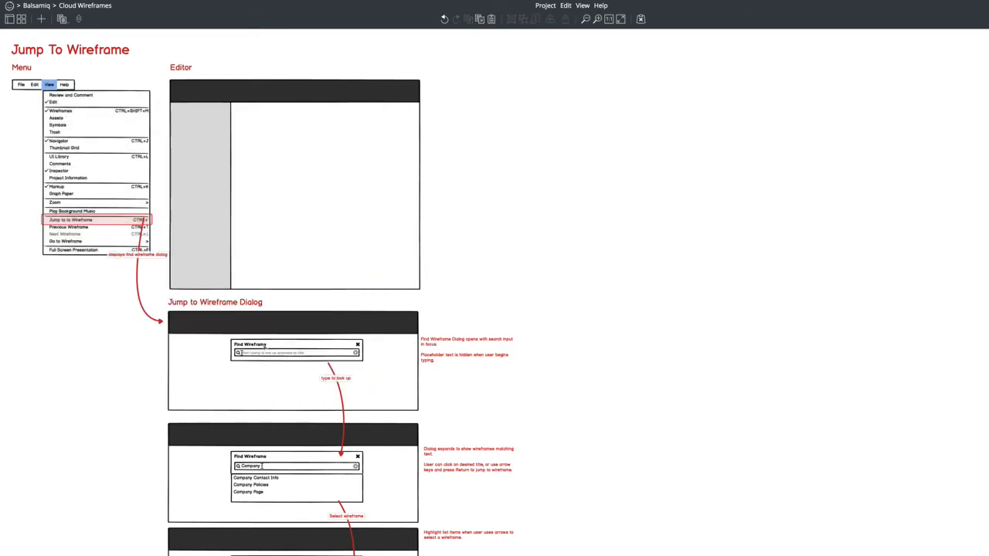
Change the title of the first dialog mockup to "Jump to Wireframe".
double_click(264, 347)
double_click(251, 345)
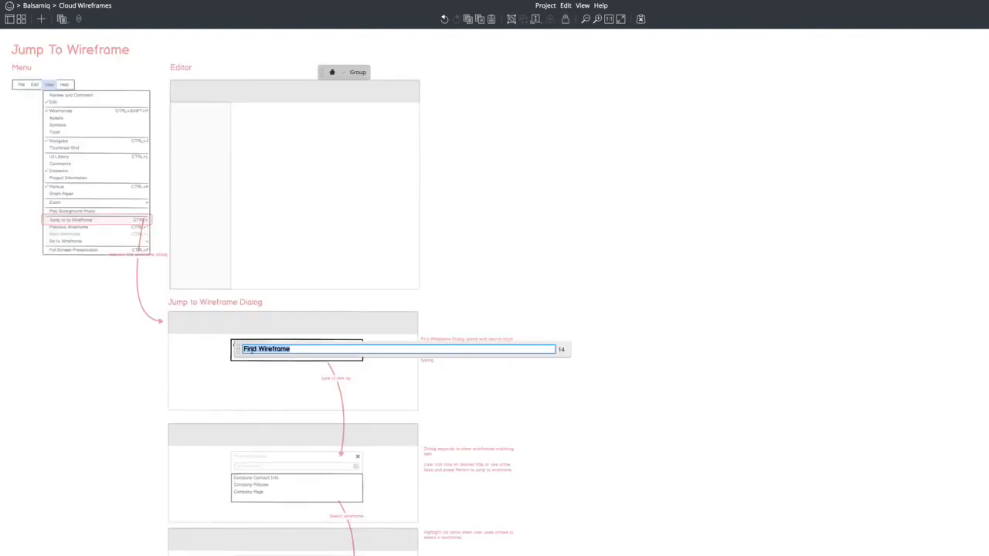
double_click(251, 348)
type("Jump to")
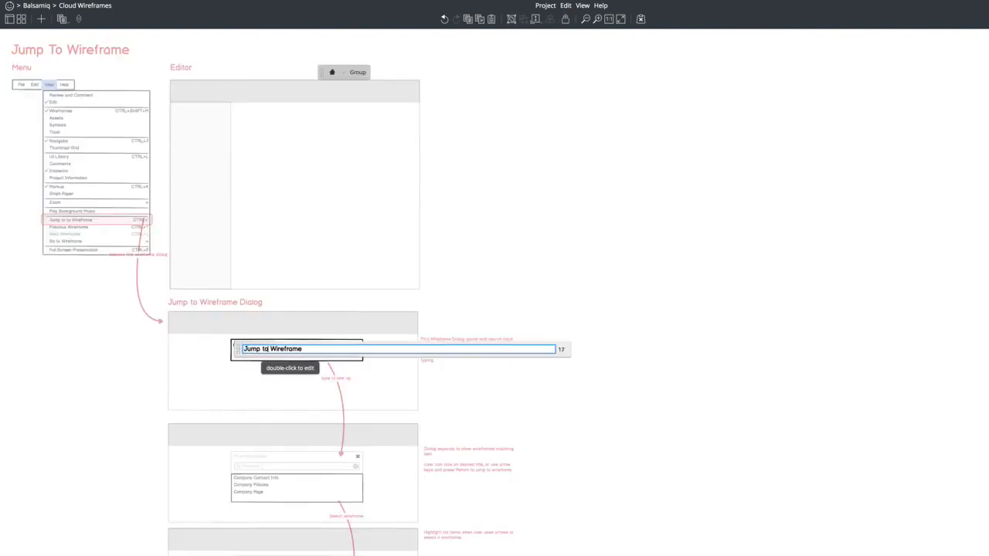
left_click(500, 282)
left_click(499, 281)
Change the title of the second dialog mockup, the one listing the matches, to "Jump to Wireframe".
double_click(251, 459)
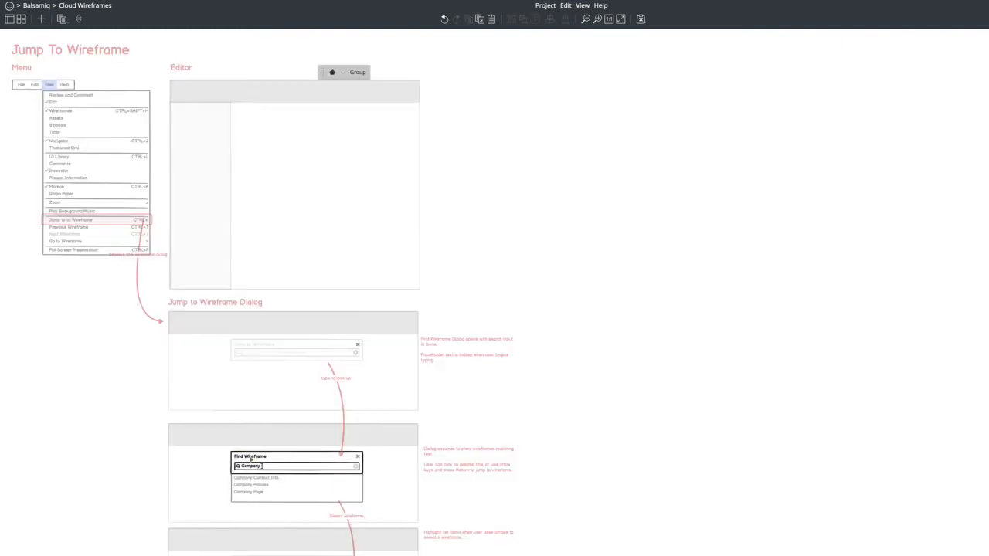
double_click(241, 457)
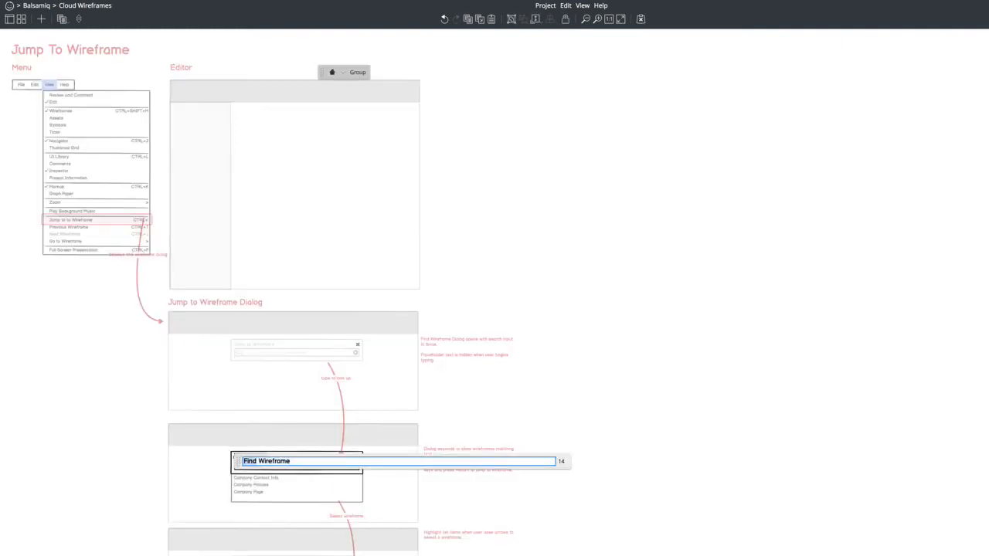
type("Jump to")
double_click(607, 309)
scroll(608, 309, "down", 3)
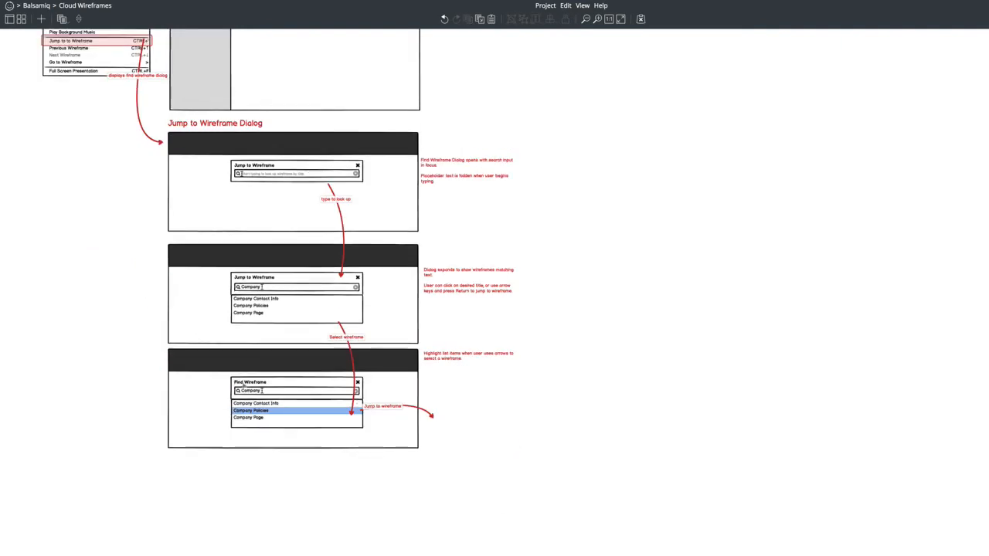
Change the title of the third dialog mockup, the one with a highlighted match, to "Jump to Wireframe".
double_click(243, 384)
double_click(243, 383)
type("Jump to")
left_click(653, 266)
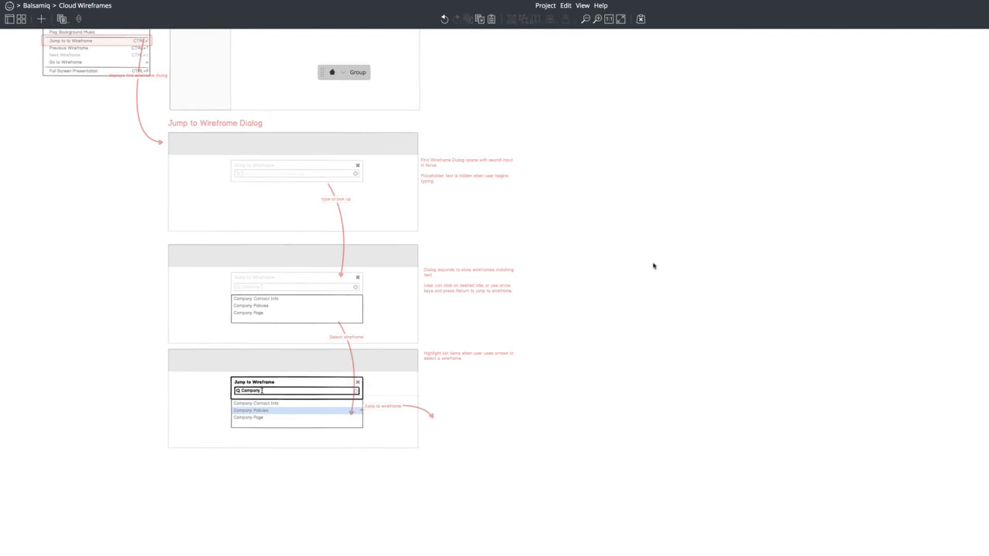
left_click(654, 266)
Show the project's own wireframes list and examine its header and alternate versions menu as a reference for the Editor mockup.
scroll(565, 322, "up", 3)
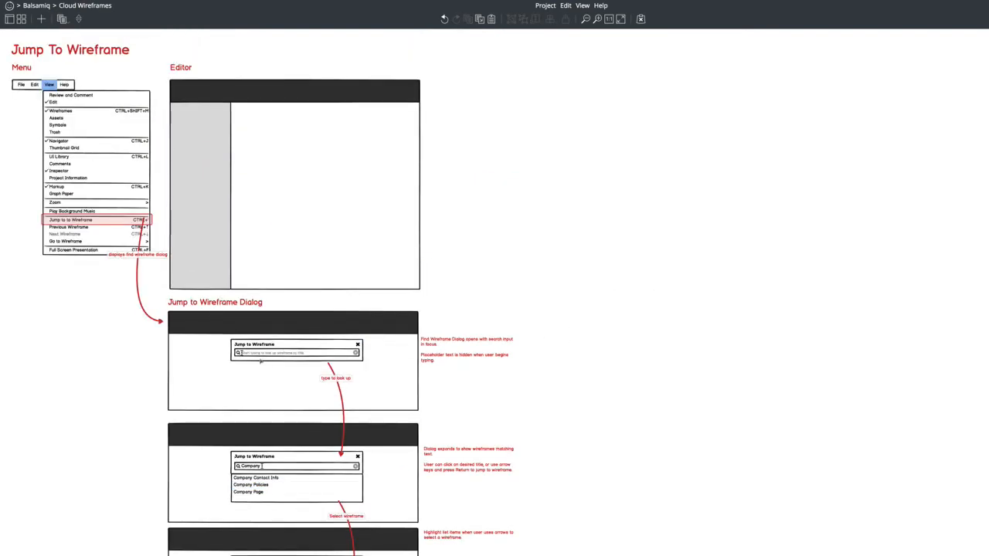
left_click(182, 137)
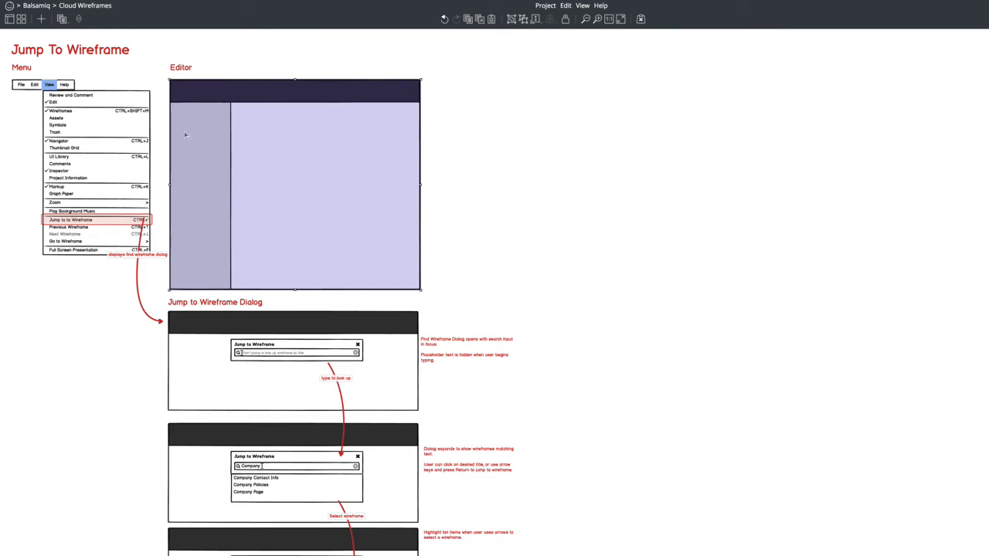
left_click(517, 124)
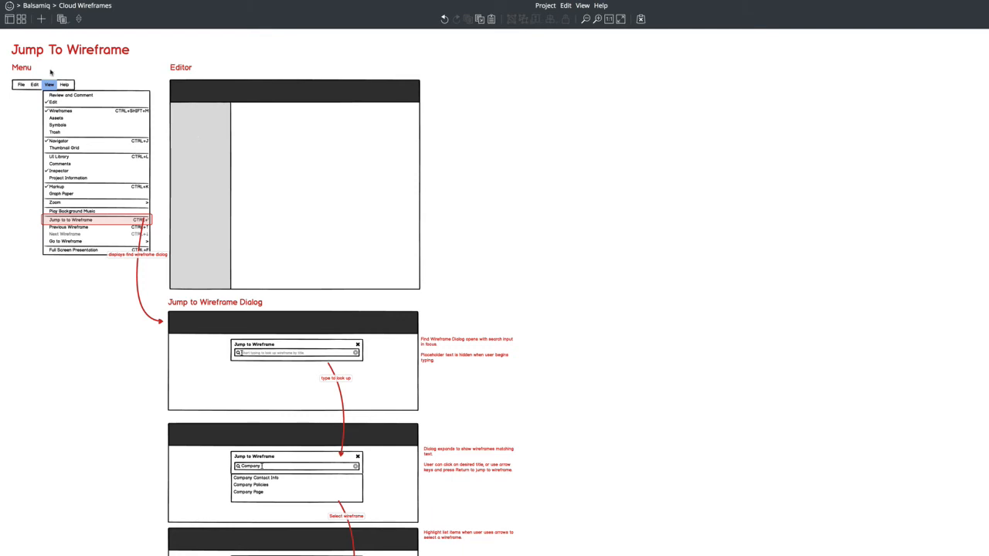
key("ctrl+shift+m")
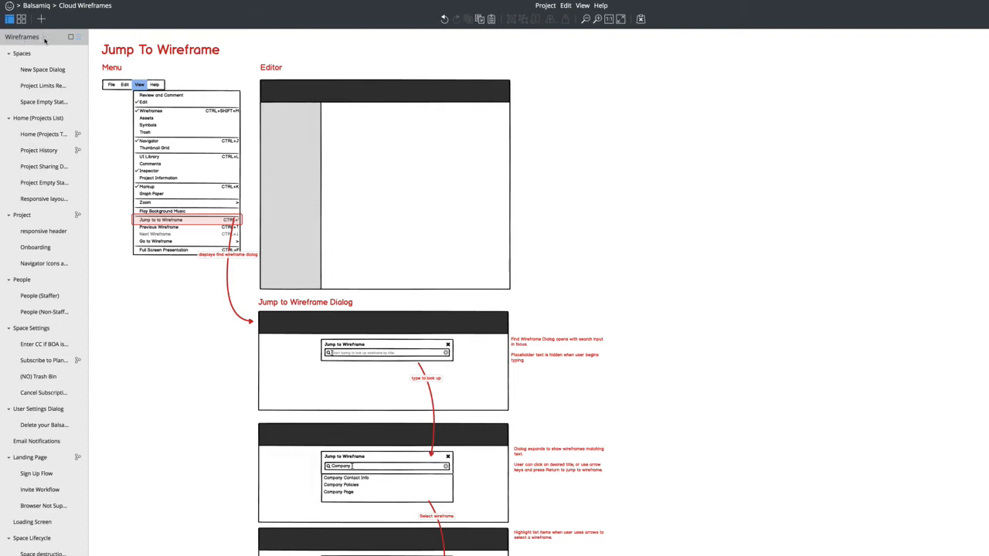
left_click(44, 38)
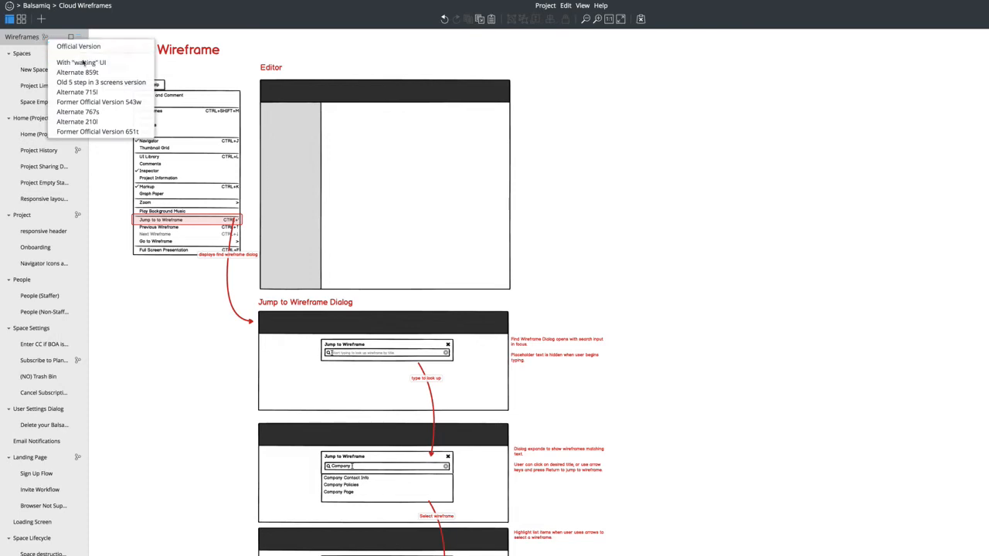
left_click(136, 40)
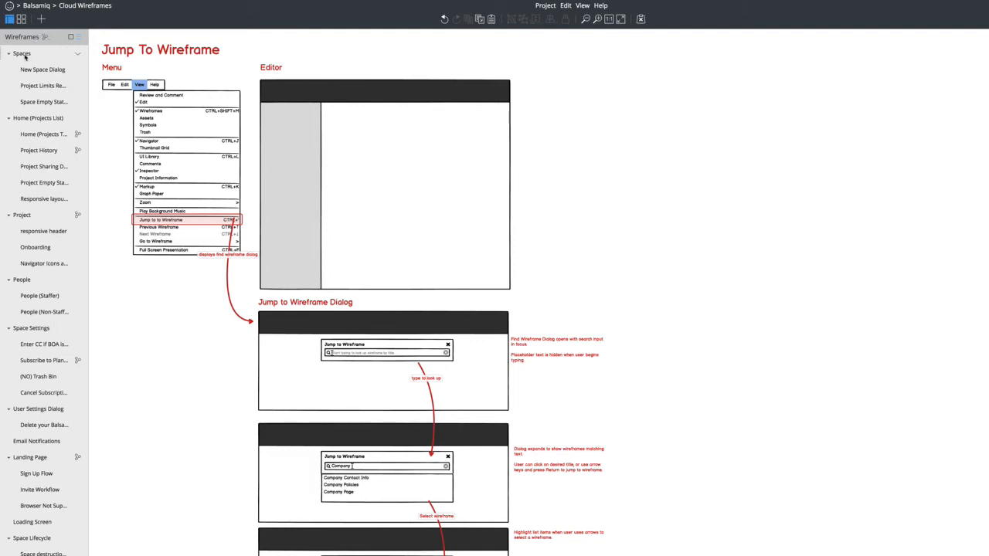
Duplicate the gray sidebar rectangle in the Editor mockup, shrink the copy to a 183 by 35 header strip, and transform it into a Shape.
left_click(291, 286)
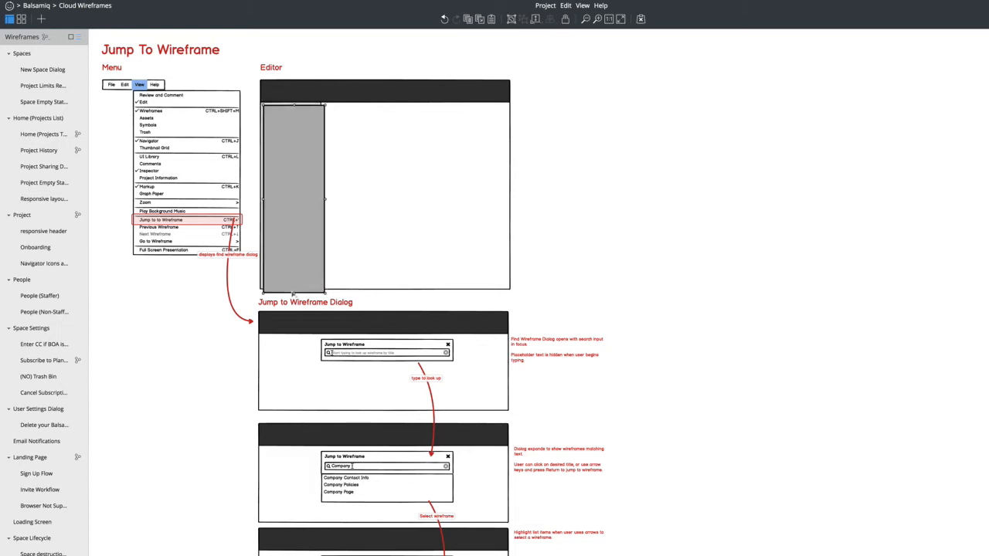
left_click_drag(290, 292, 292, 114)
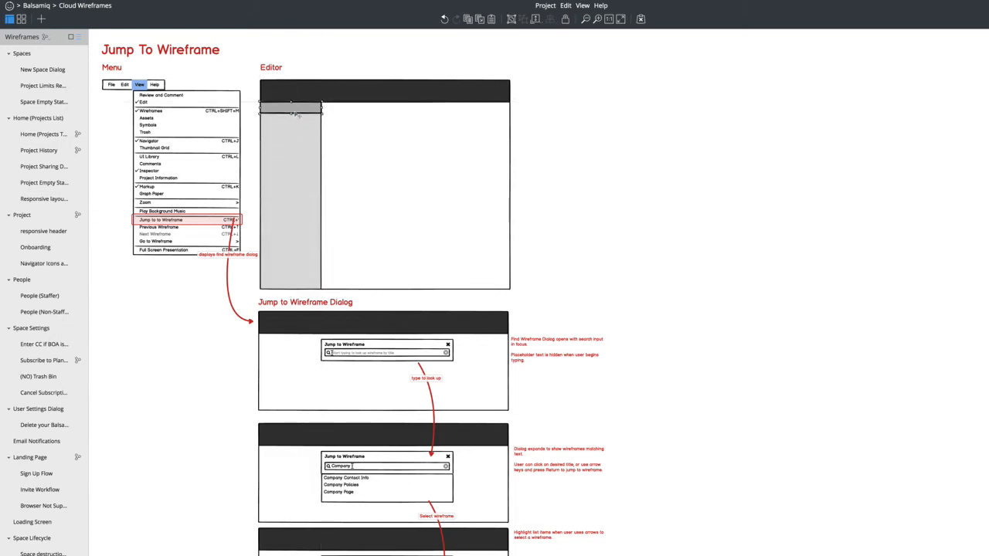
right_click(292, 114)
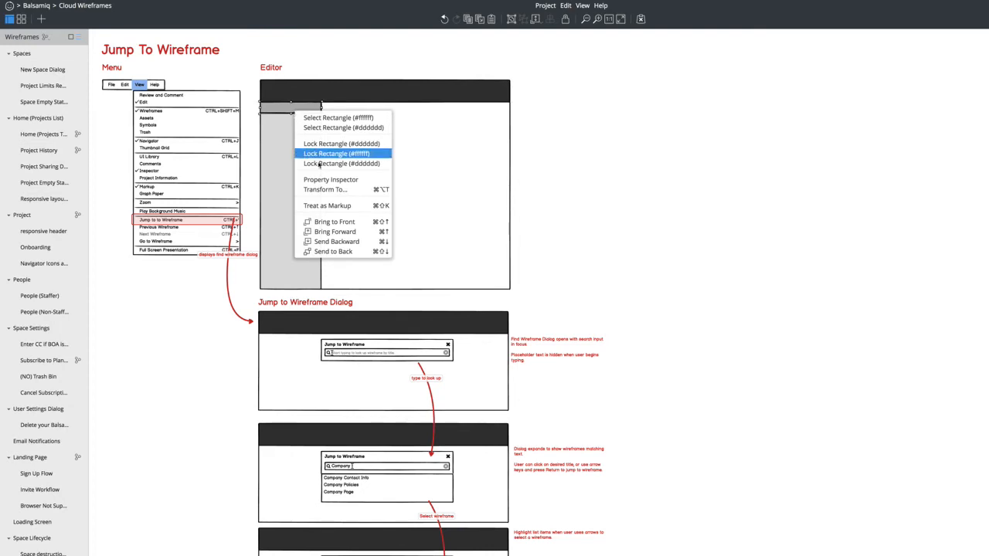
left_click(324, 190)
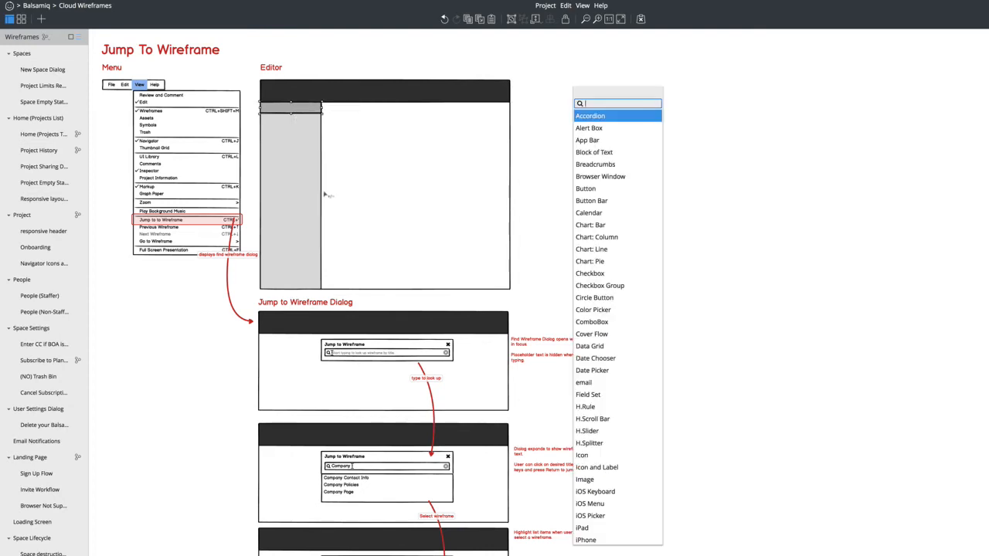
type("shap")
key("Return")
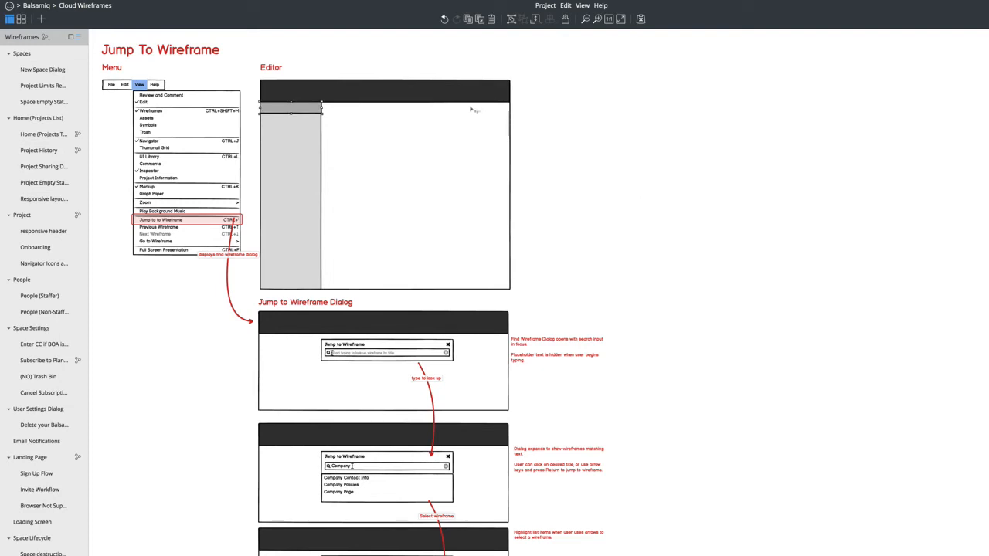
Label the header strip above the Editor mockup's sidebar "Wireframes".
double_click(292, 107)
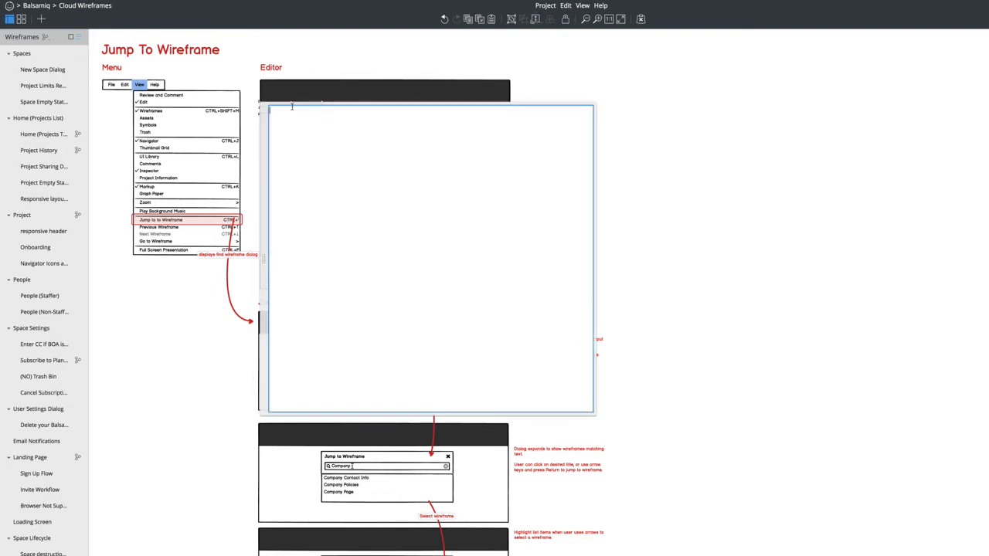
type("Mock")
key("ctrl+a")
type("WIrefroes")
key("BackSpace")
key("BackSpace")
key("BackSpace")
type("ames")
left_click(530, 55)
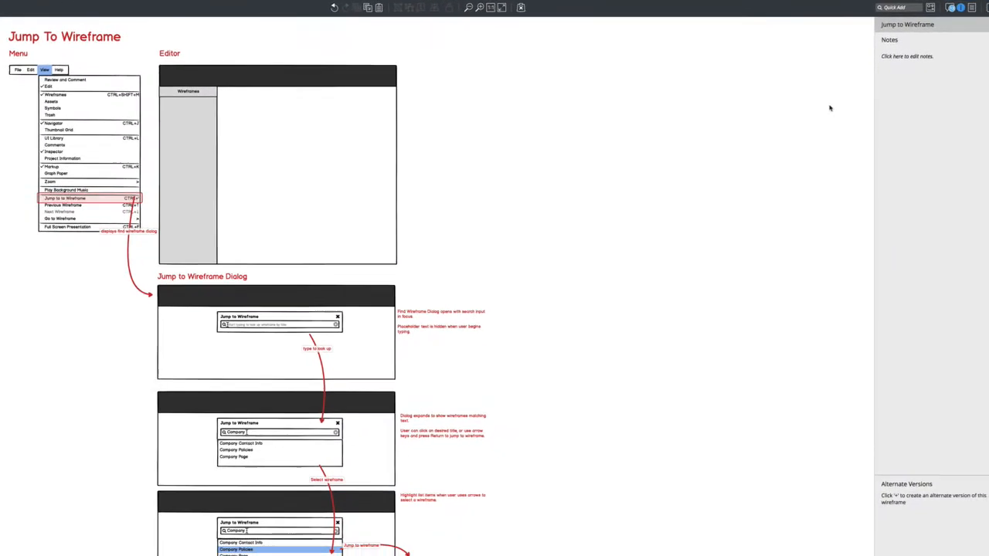
Left-align the text of the "Wireframes" header strip in the Editor mockup.
left_click(950, 6)
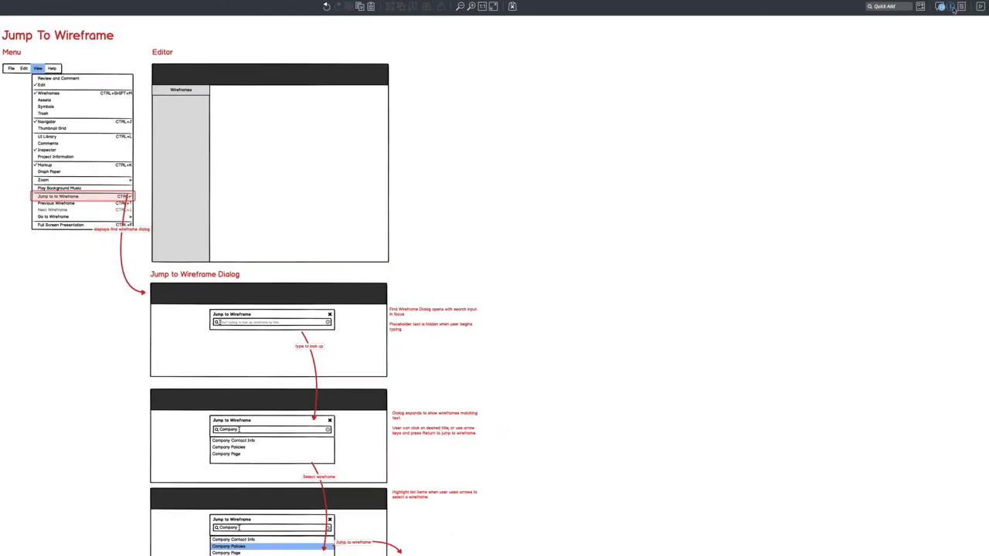
left_click(949, 6)
left_click(202, 91)
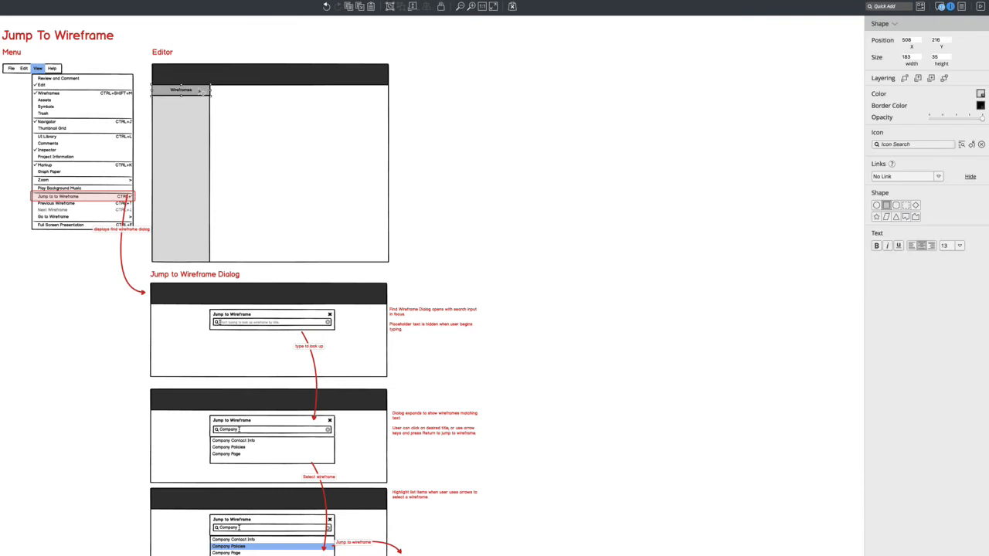
left_click(911, 246)
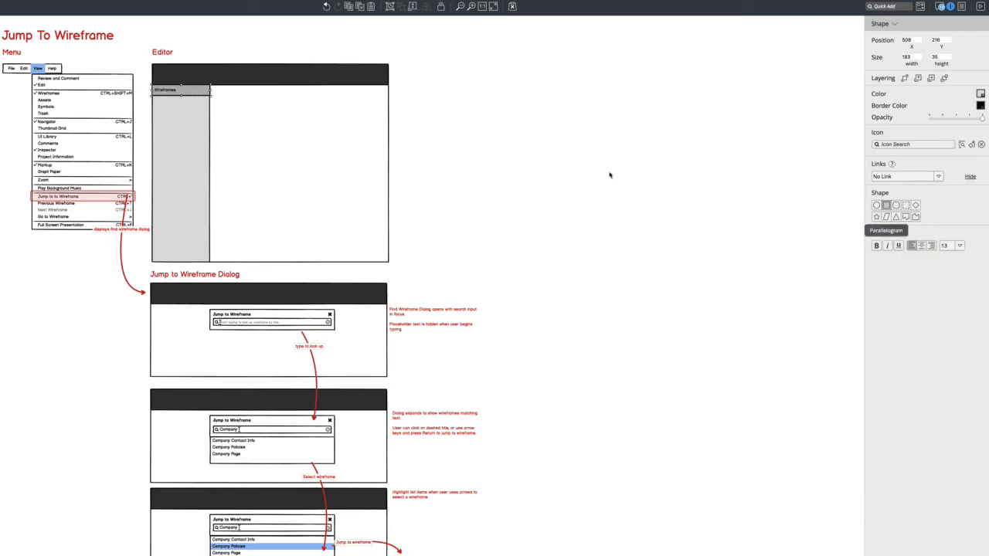
left_click(199, 118)
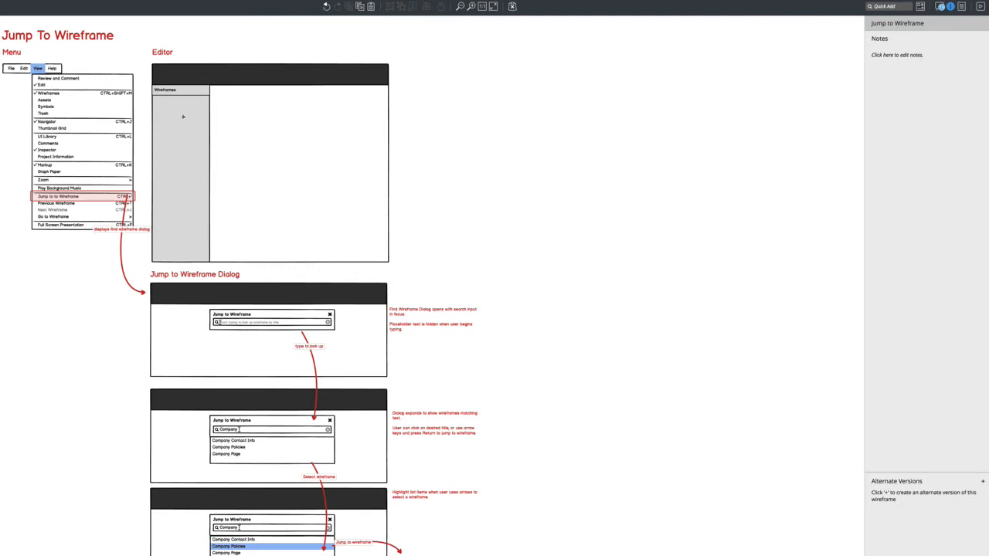
Add a List control and size it to 183 by 527 to fill the Editor mockup's sidebar below the "Wireframes" header.
left_click(175, 116)
type("list")
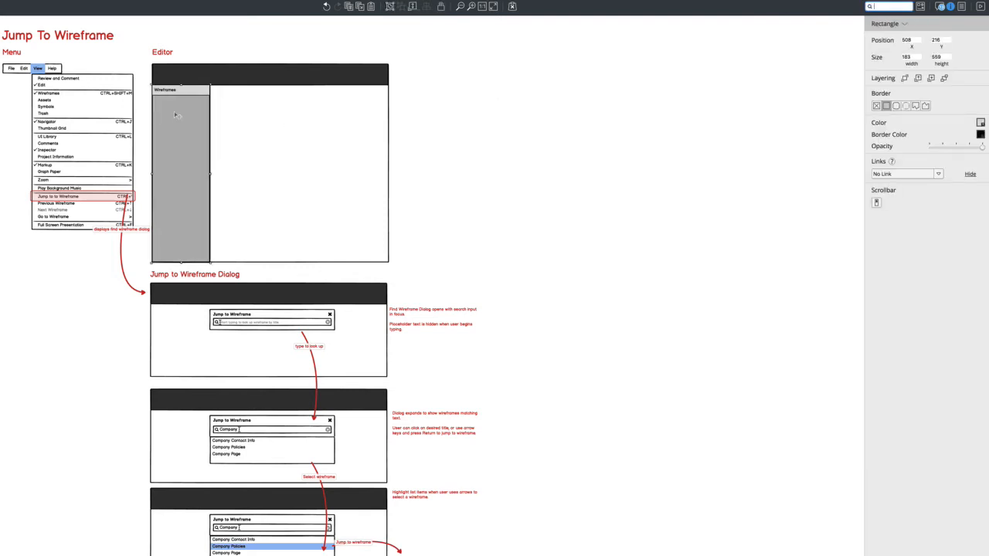
key("Return")
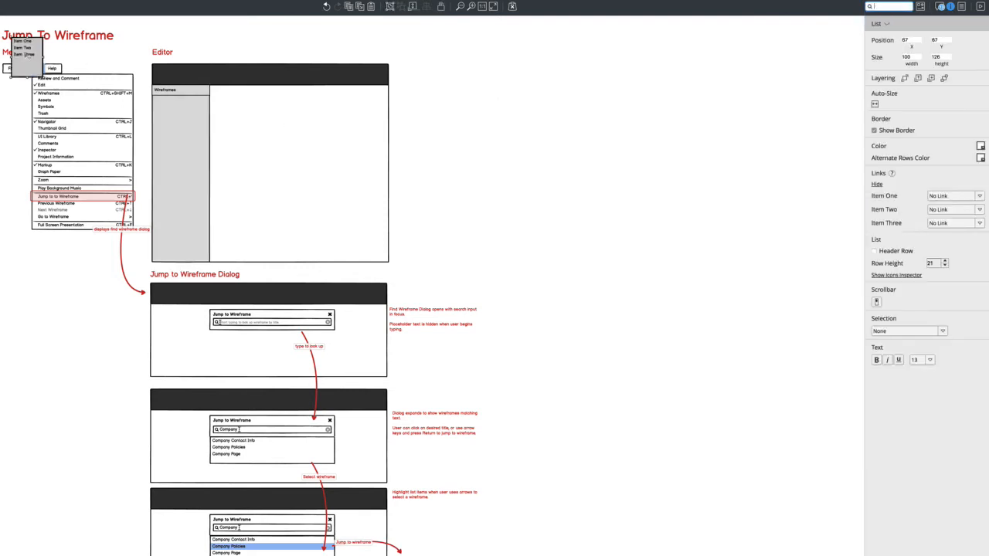
left_click_drag(162, 118, 210, 264)
left_click(462, 156)
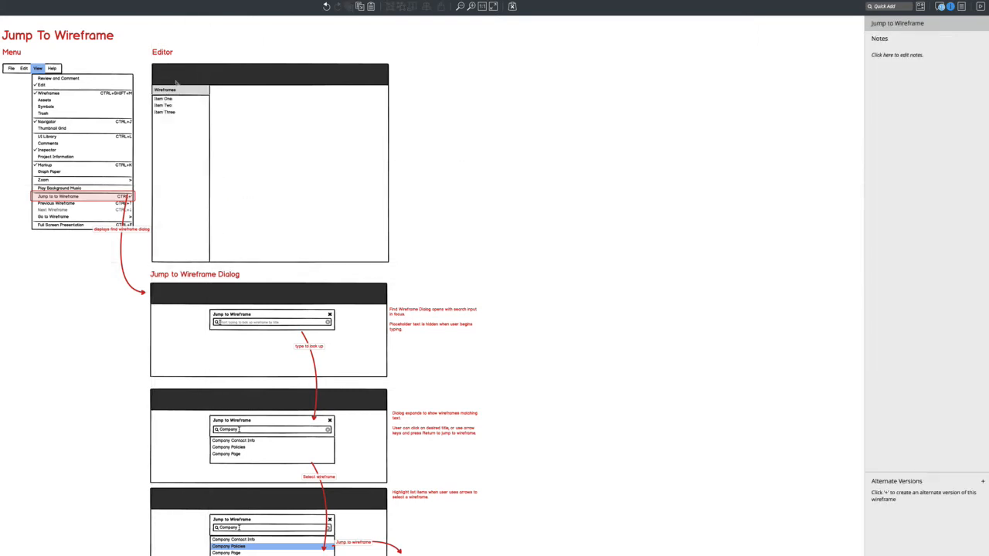
Fill the sidebar list with light gray and the "Wireframes" header strip with a darker gray.
left_click(183, 115)
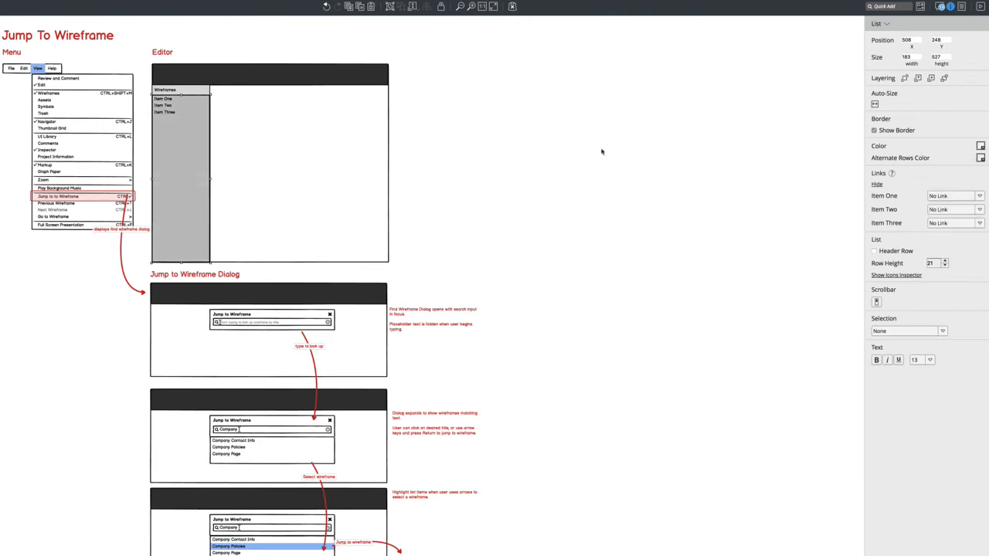
left_click(410, 132)
left_click(178, 91)
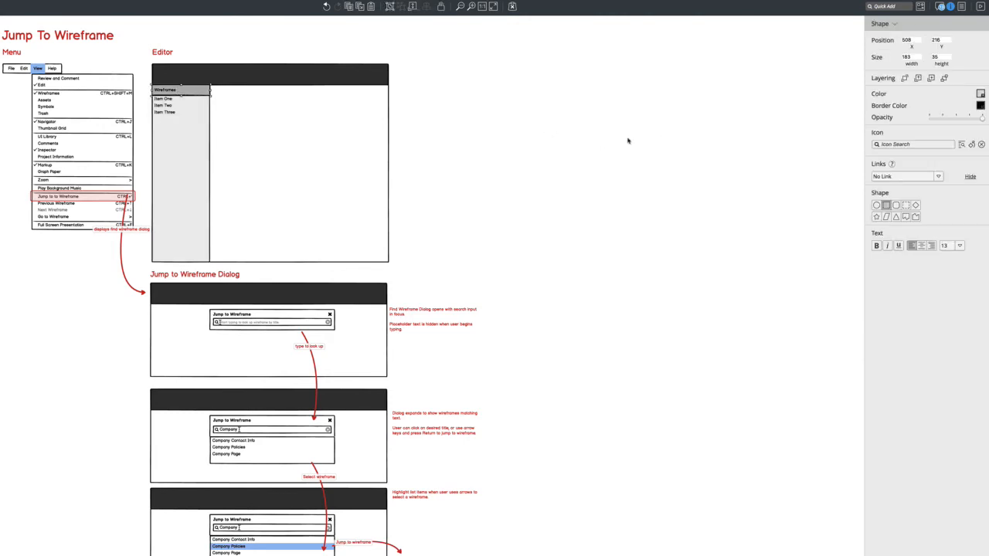
left_click(980, 94)
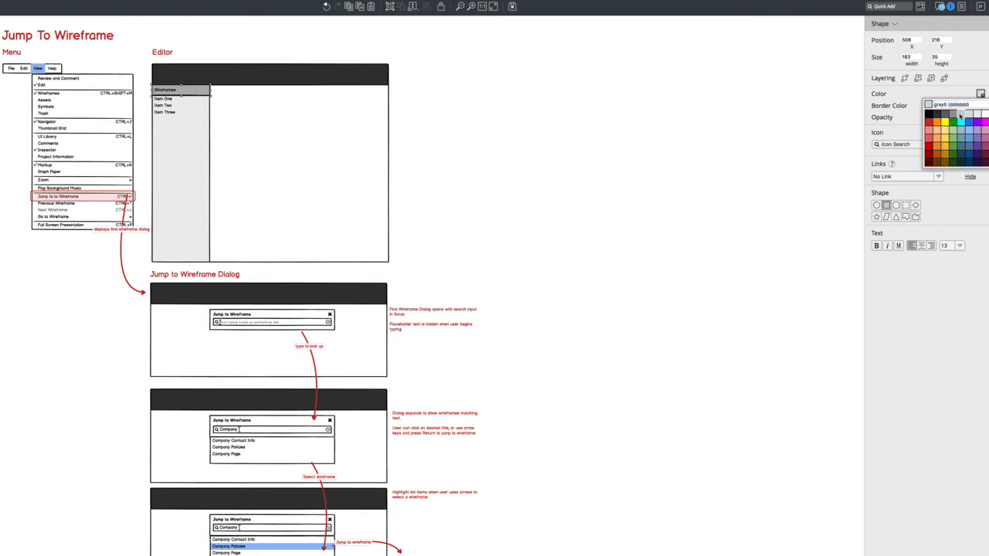
left_click(961, 114)
left_click(225, 87)
Add a Square Outlined icon to the "Wireframes" header strip of the Editor mockup.
left_click(205, 92)
key("/")
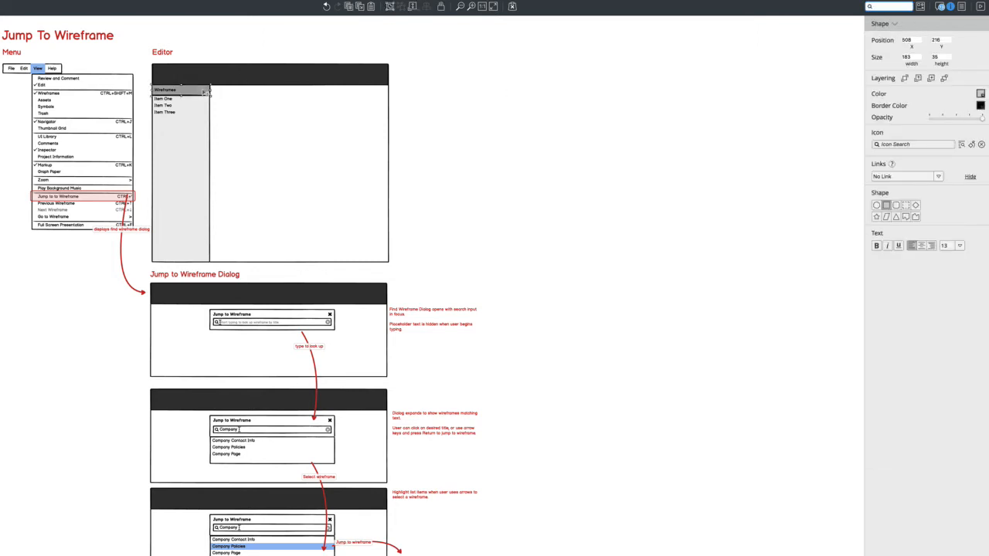
type("i")
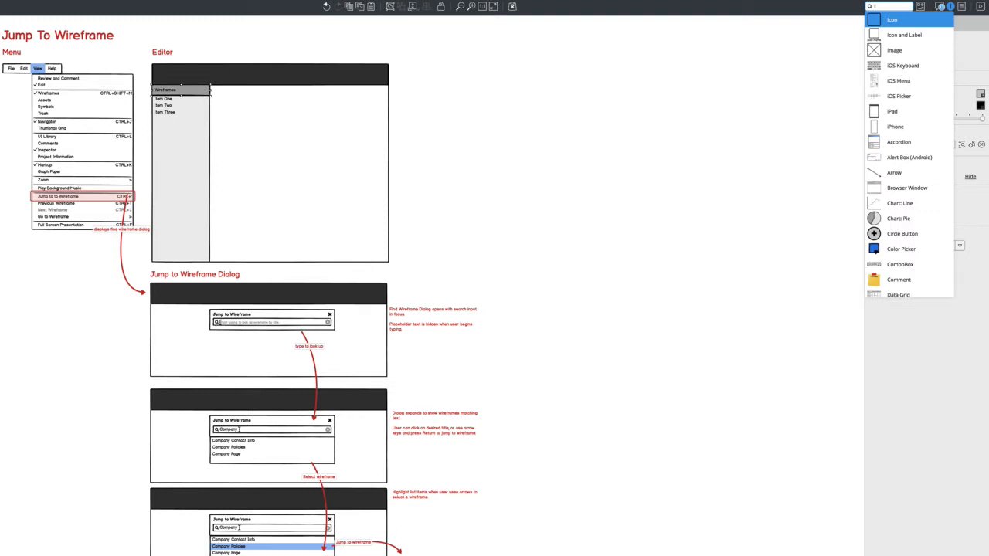
key("BackSpace")
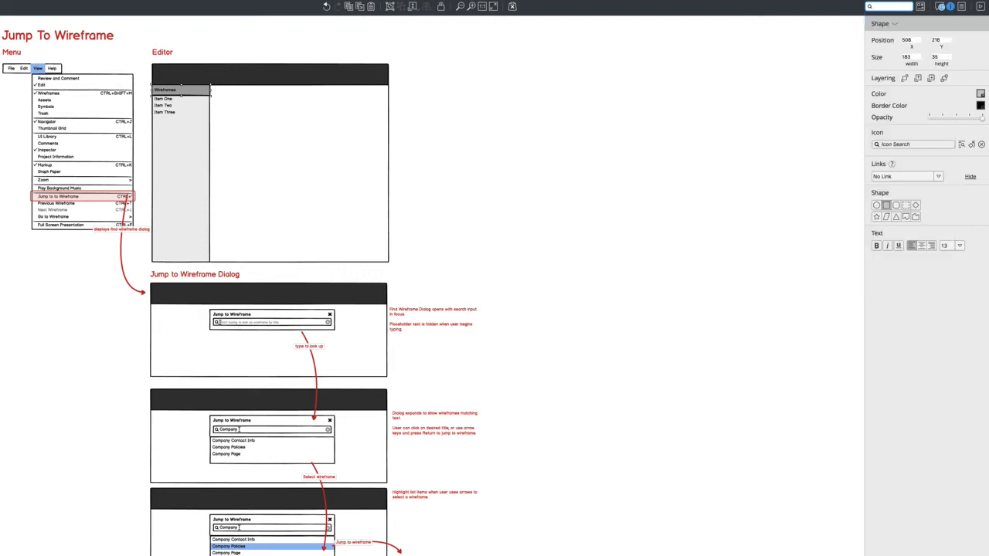
type("squ")
key("BackSpace")
key("BackSpace")
key("BackSpace")
type("box")
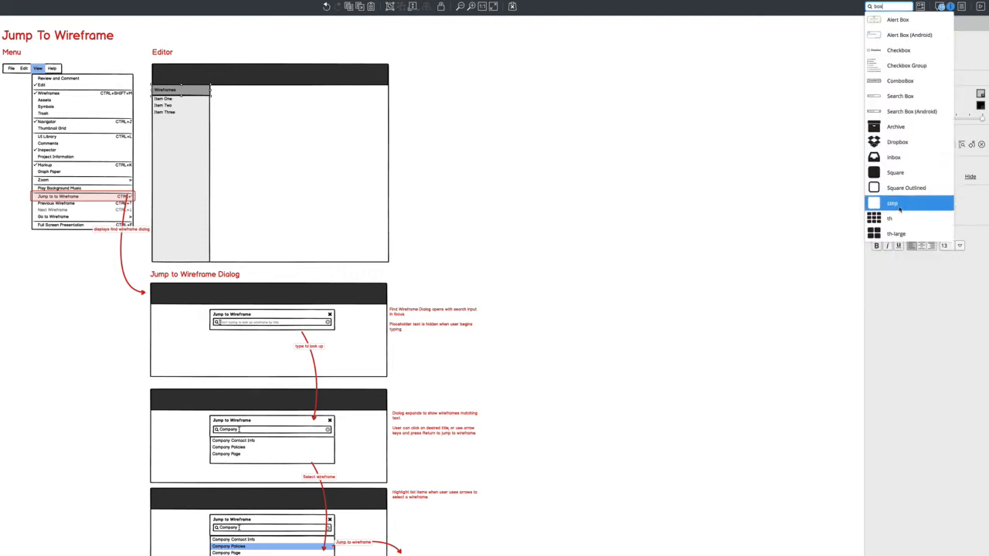
left_click(908, 196)
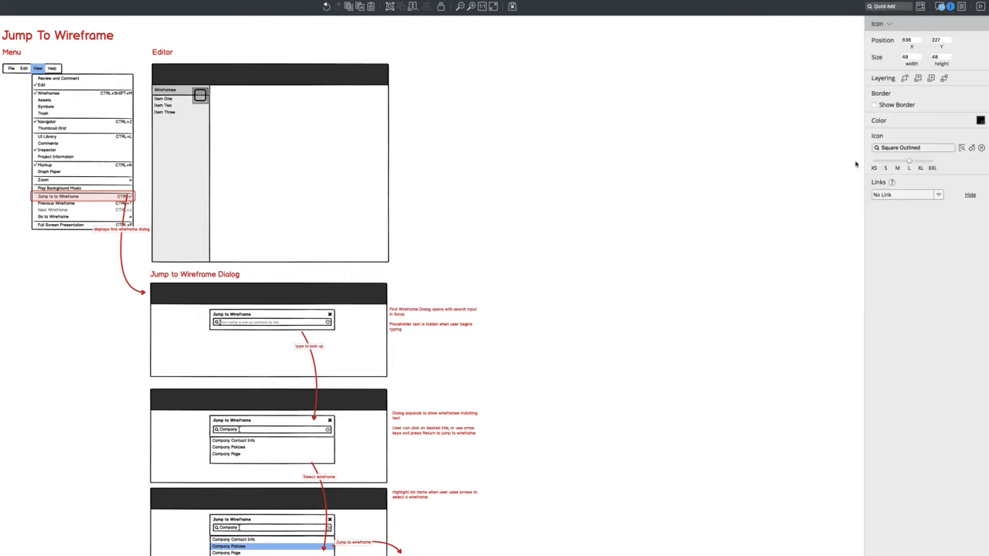
Reduce the square icon to size XS, position it inside the header strip, and place a duplicate beside it.
key("shift+Left")
key("ctrl+d")
key("shift+Up")
key("shift+Right")
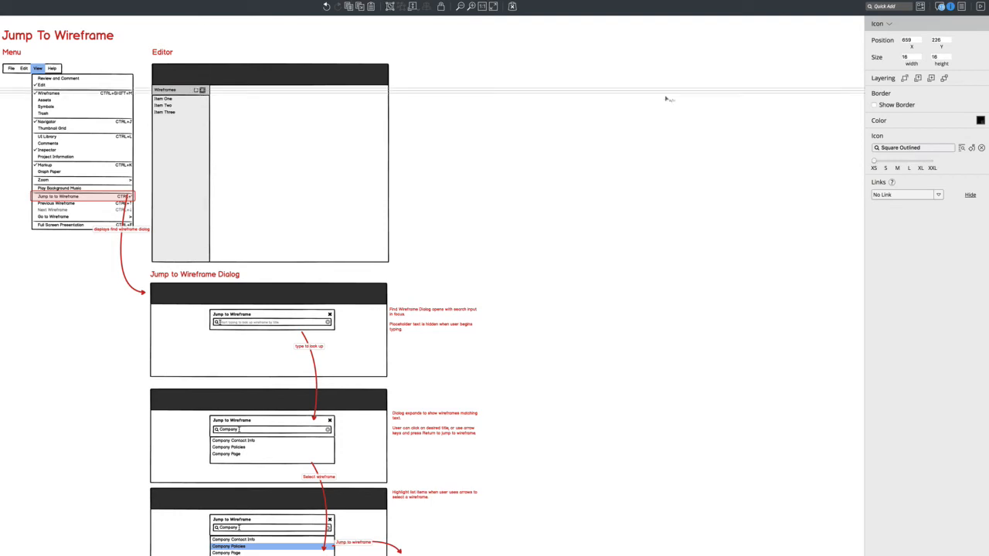
Change the duplicated header icon to Bars and color it blue.
key("Return")
type("list")
left_click(917, 162)
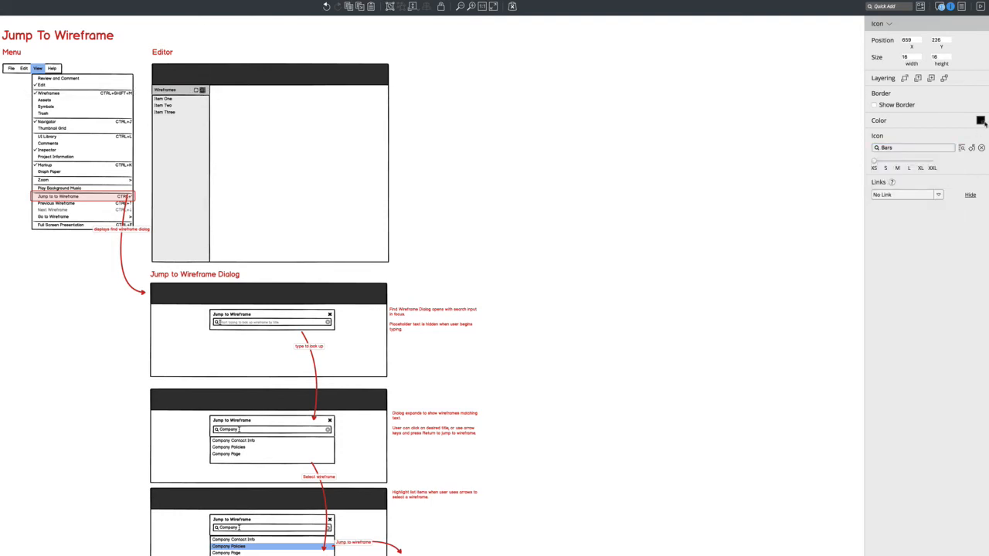
left_click(982, 122)
left_click(954, 160)
left_click(281, 83)
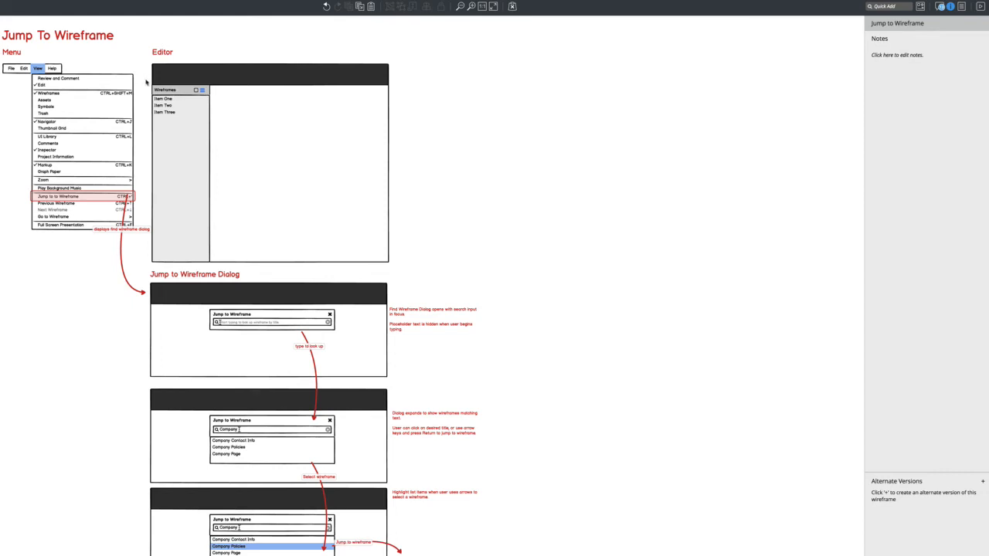
Shift the square and bars icons together slightly right, closer to the end of the "Wireframes" header strip.
key("super+plus")
key("super+plus")
scroll(558, 317, "down", 3)
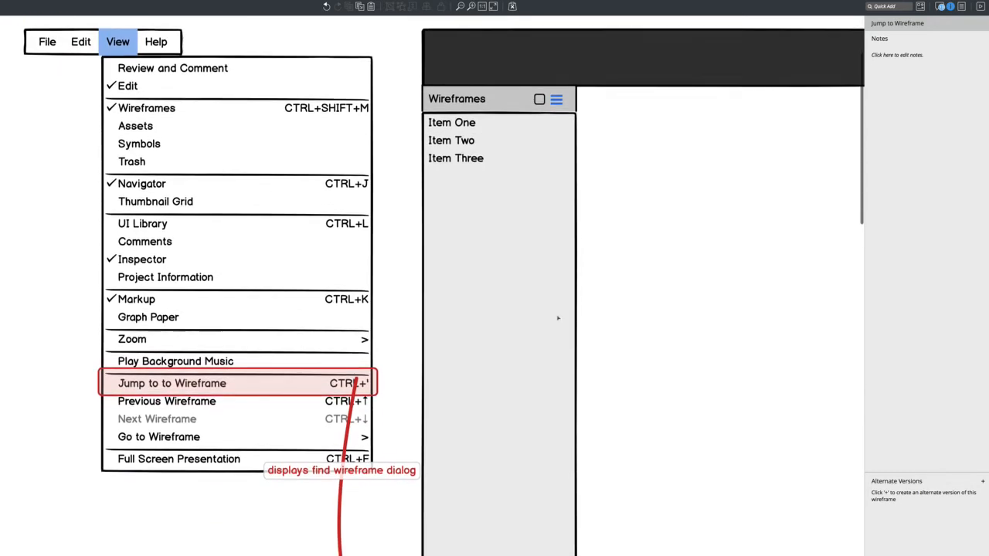
left_click(540, 123)
left_click(555, 126, "shift")
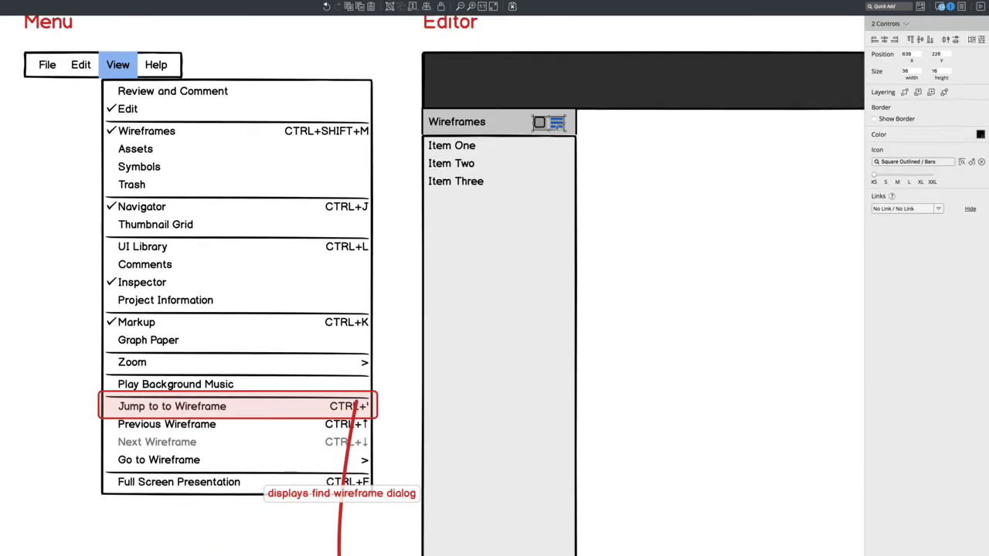
left_click_drag(555, 125, 561, 125)
left_click(564, 37)
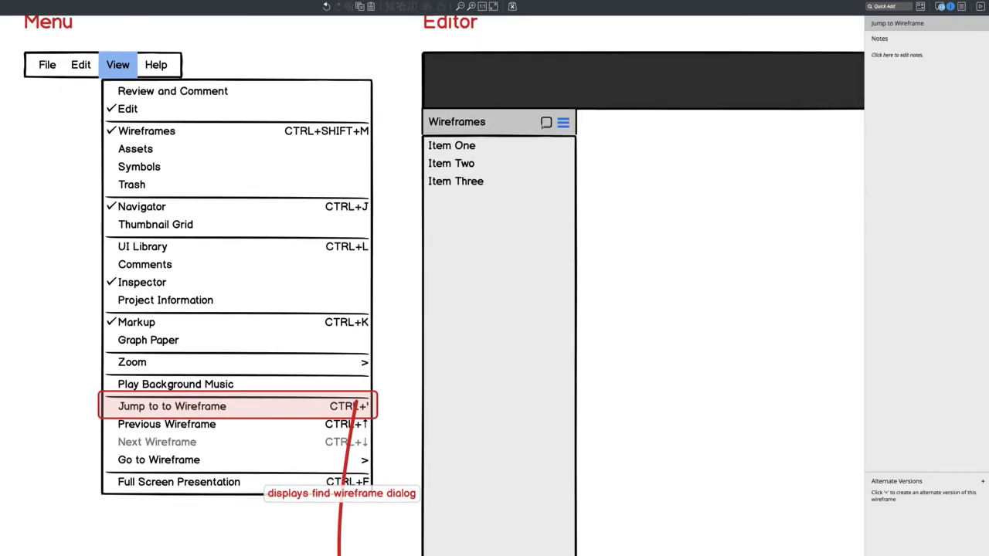
Duplicate the square icon beside the "Wireframes" heading and change the copy to the code-fork icon.
left_click(546, 123)
left_click_drag(554, 129, 508, 130)
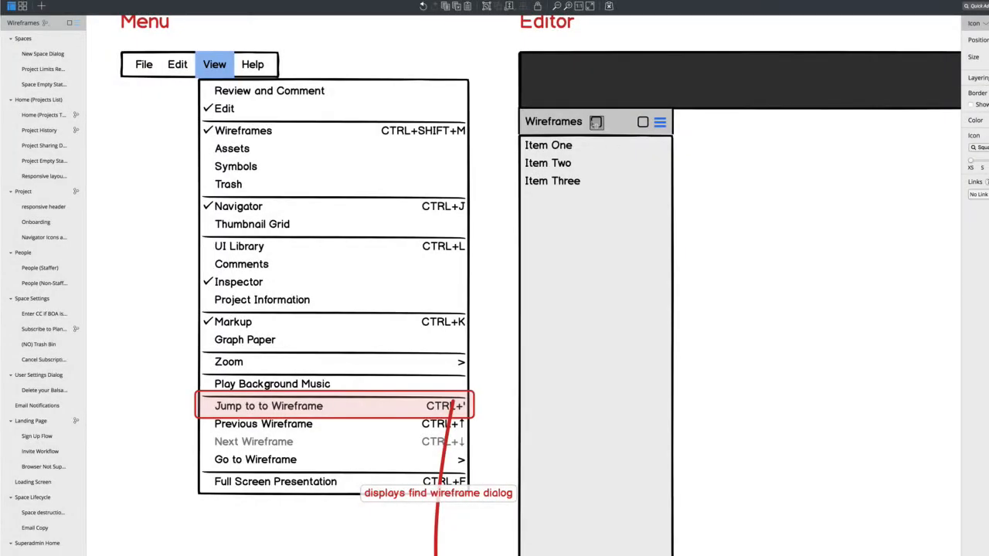
left_click(977, 147)
type("bran")
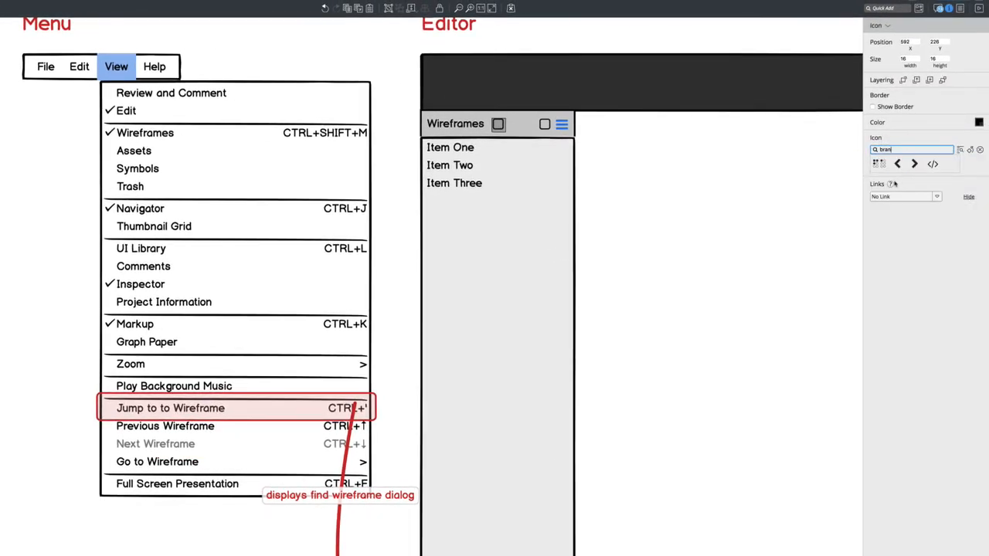
key("super+a")
type("treecode")
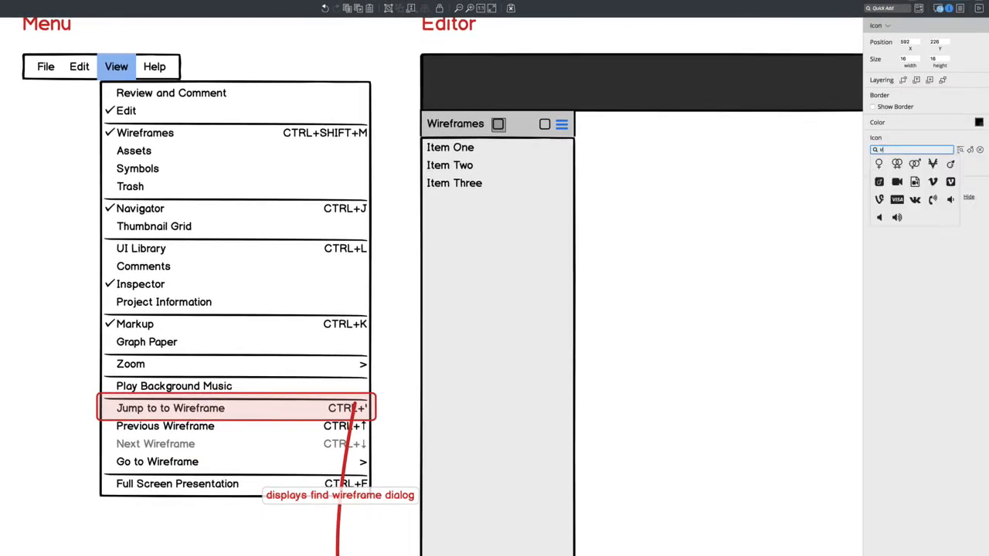
left_click(878, 164)
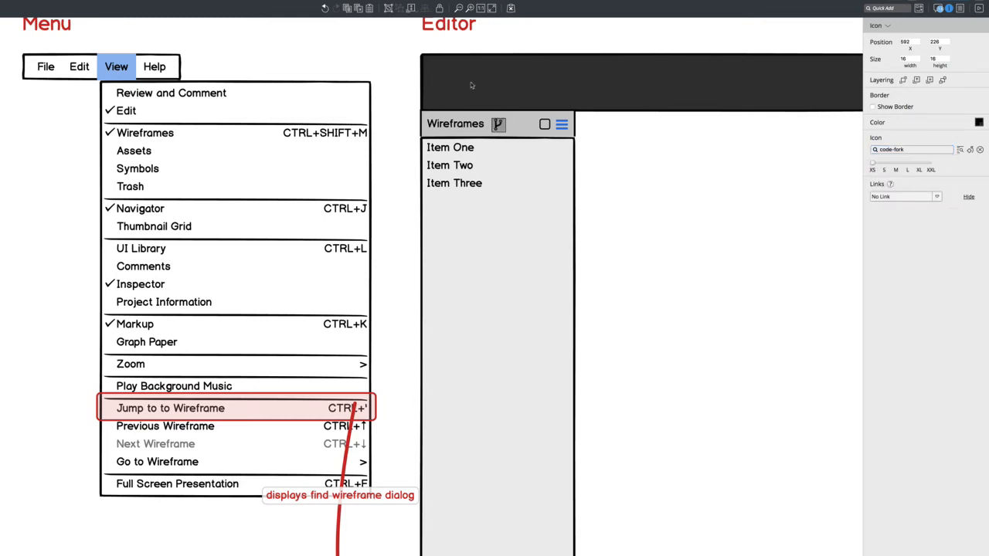
Position the code-fork icon directly after the "Wireframes" heading in the header strip.
left_click_drag(498, 125, 465, 126)
key("shift+Right")
key("shift+Right")
key("shift+Right")
key("Right")
key("Right")
left_click_drag(503, 130, 494, 126)
key("Delete")
Copy the red highlight from the Jump to Wireframe menu entry onto the "Wireframes" heading, sized 83 by 34.
left_click_drag(346, 410, 487, 124)
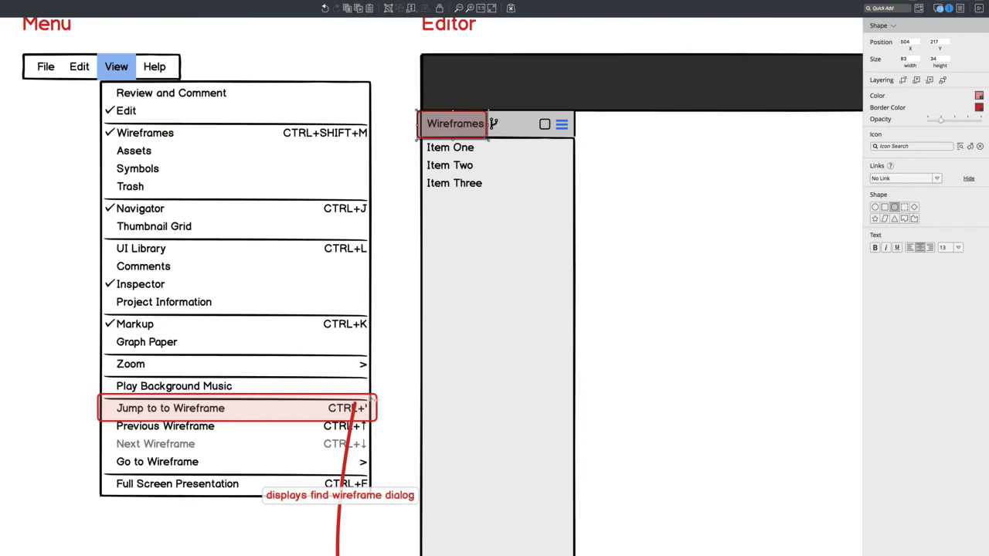
left_click(368, 492)
left_click(388, 495)
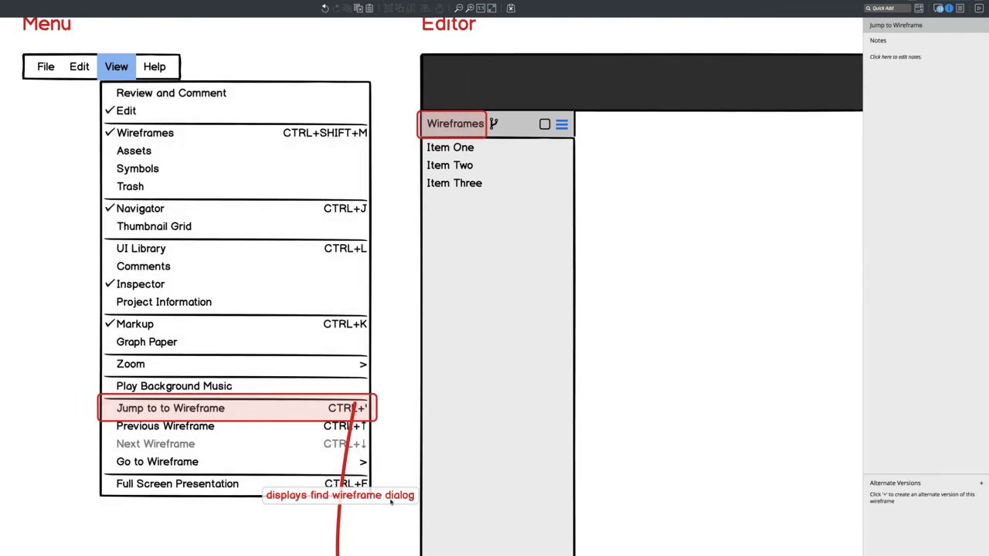
Duplicate the menu's red arrow and reshape it to curve from the "Wireframes" heading down to the "Jump to Wireframe Dialog" title.
left_click(347, 435)
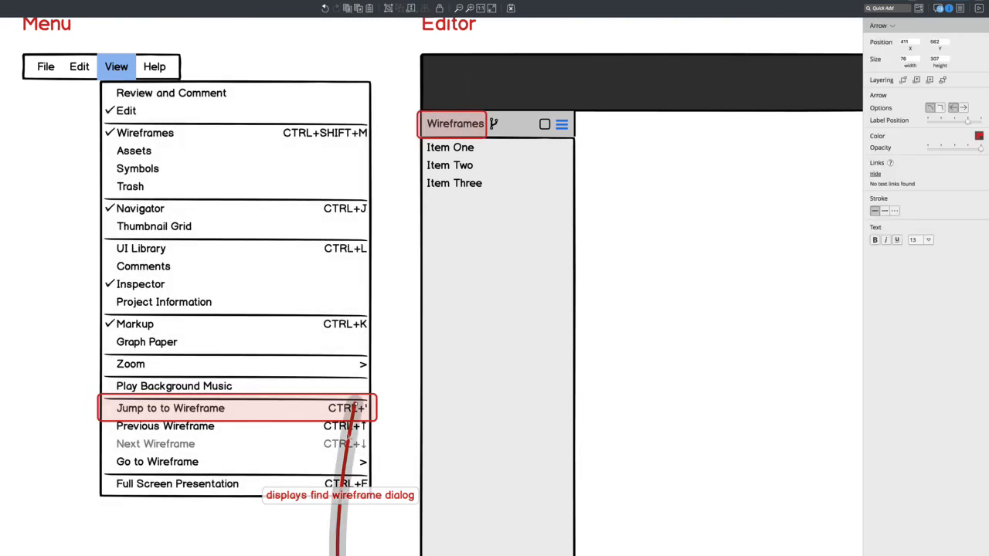
left_click_drag(349, 438, 477, 245)
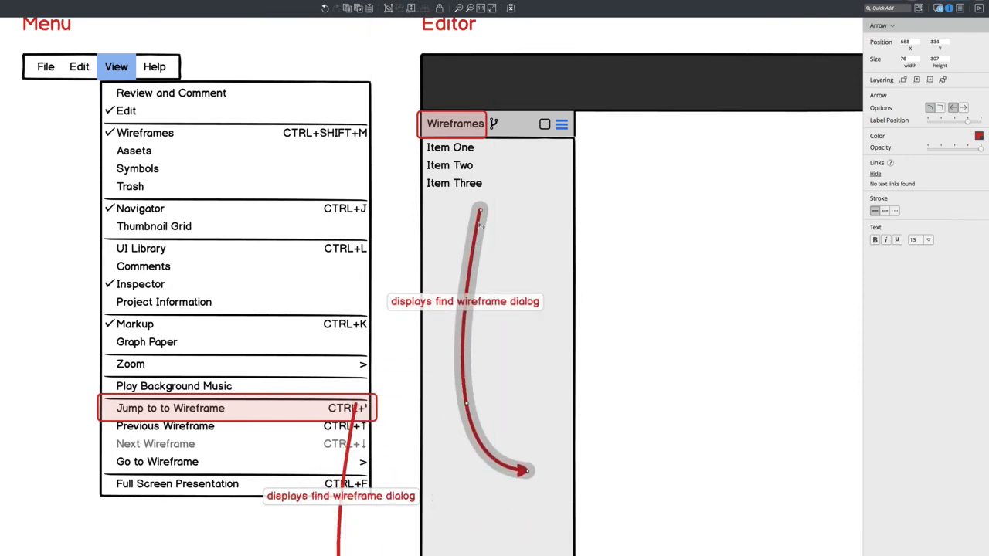
left_click_drag(480, 210, 475, 133)
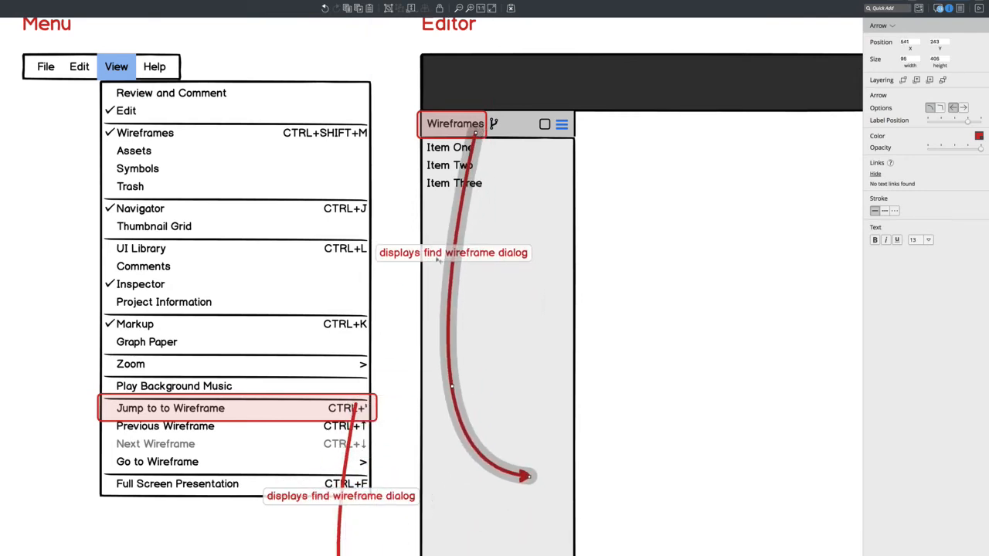
left_click_drag(452, 386, 568, 377)
scroll(602, 425, "down", 5)
right_click(615, 443)
left_click(610, 485)
left_click_drag(528, 77, 618, 198)
Change the new arrow's label to: double-click "Wireframes" heading to open Jump to Wireframes dialog.
scroll(607, 205, "up", 6)
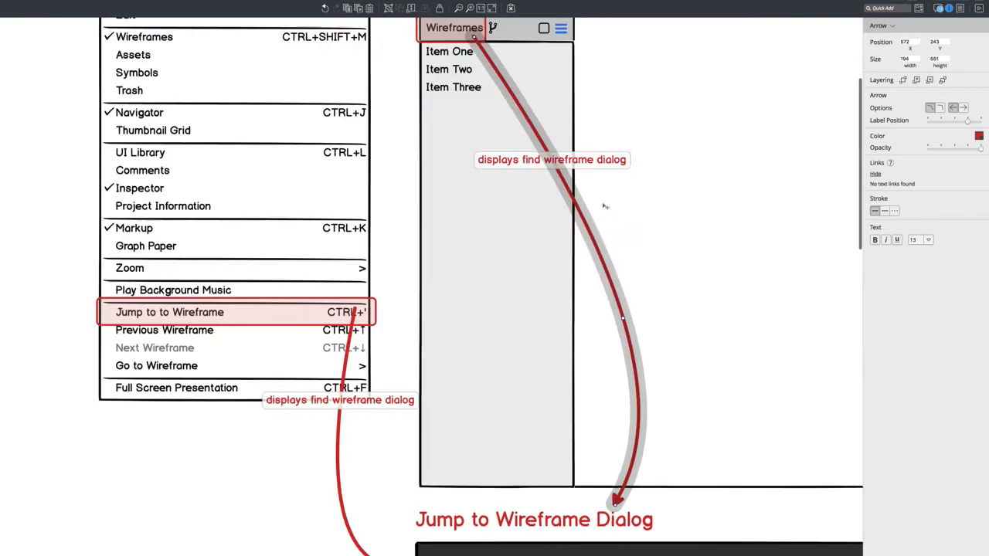
double_click(537, 351)
key("Escape")
double_click(541, 347)
type("double-click heading")
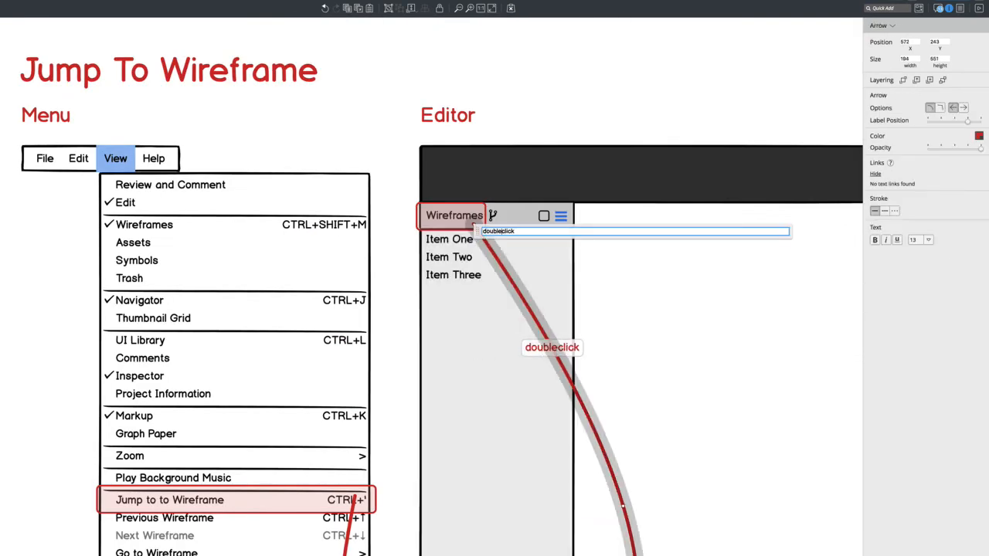
key("BackSpace")
key("BackSpace")
key("BackSpace")
key("BackSpace")
key("BackSpace")
key("BackSpace")
key("BackSpace")
type("\"Wireframes\" heading to open Jump to Wireframes dialog")
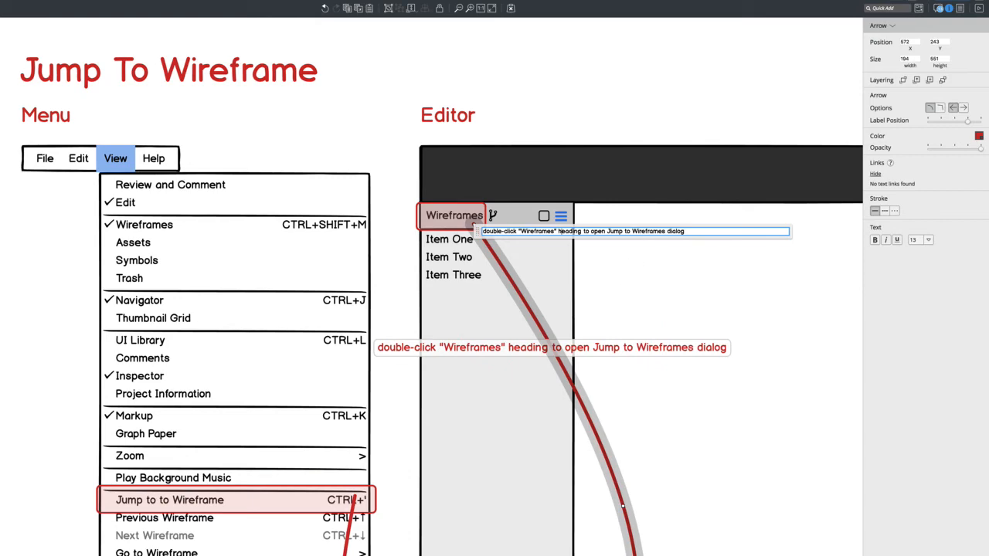
key("Return")
left_click(655, 82)
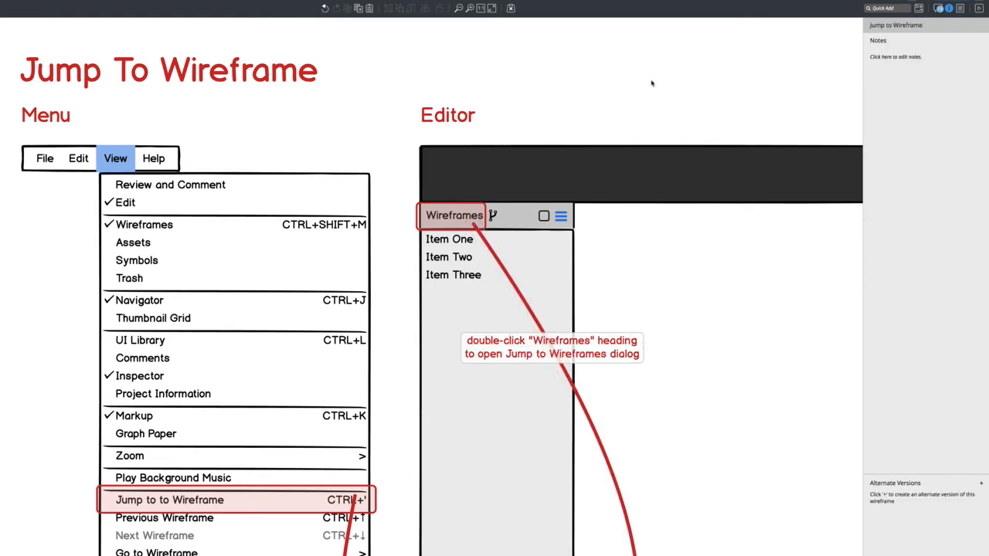
Duplicate the "Wireframes" header strip with its highlight and icons, and place the copy outside the Editor mockup's right edge.
scroll(457, 325, "down", 5)
scroll(456, 325, "up", 3)
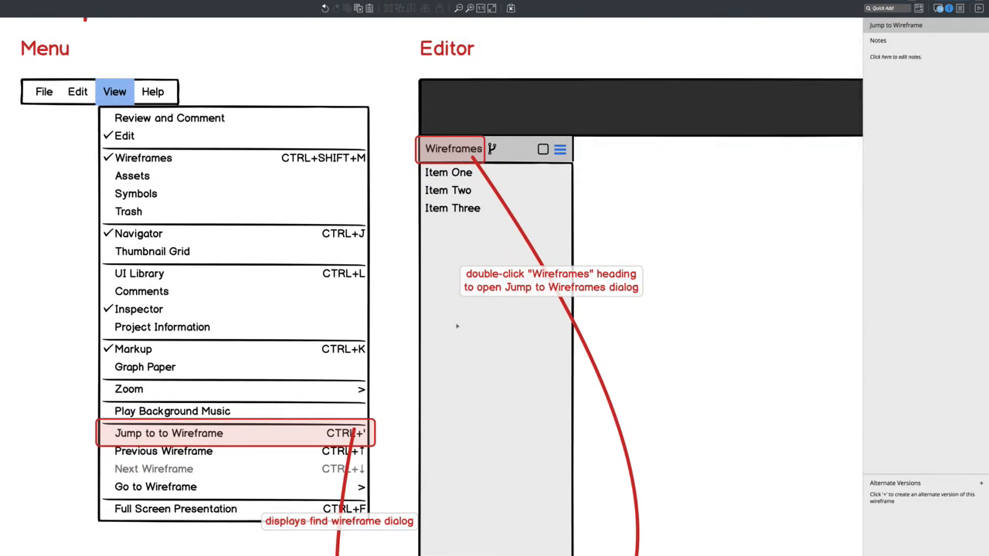
scroll(466, 313, "down", 5)
scroll(467, 313, "right", 10)
scroll(467, 313, "up", 5)
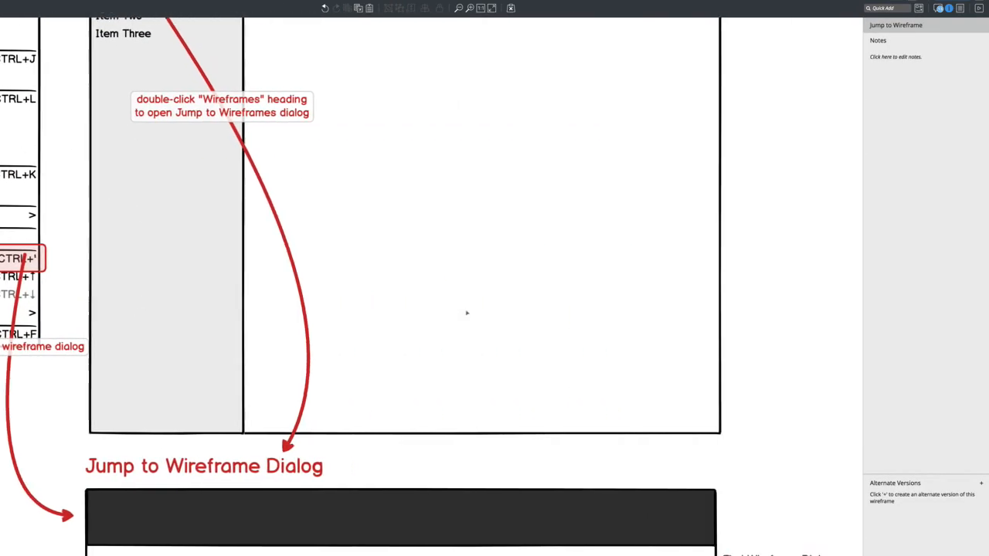
scroll(467, 313, "left", 3)
left_click(113, 187)
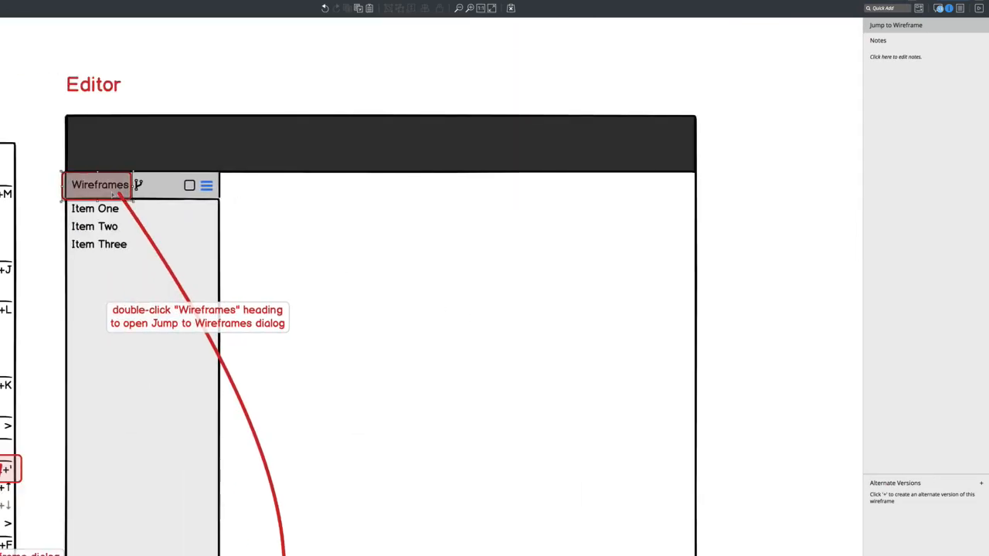
left_click(139, 189, "shift")
left_click(139, 186, "shift")
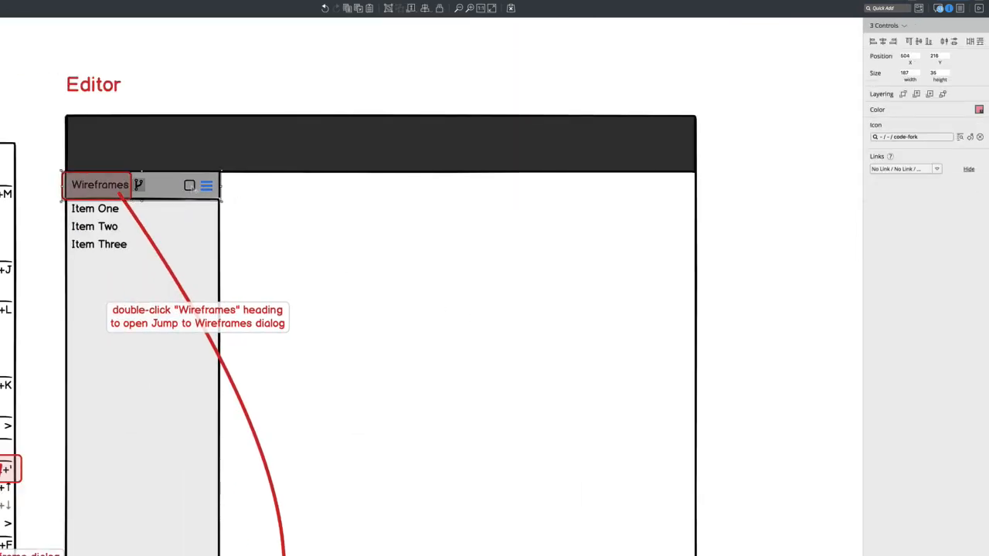
left_click(191, 187, "shift")
left_click(207, 187, "shift")
left_click_drag(123, 189, 801, 207)
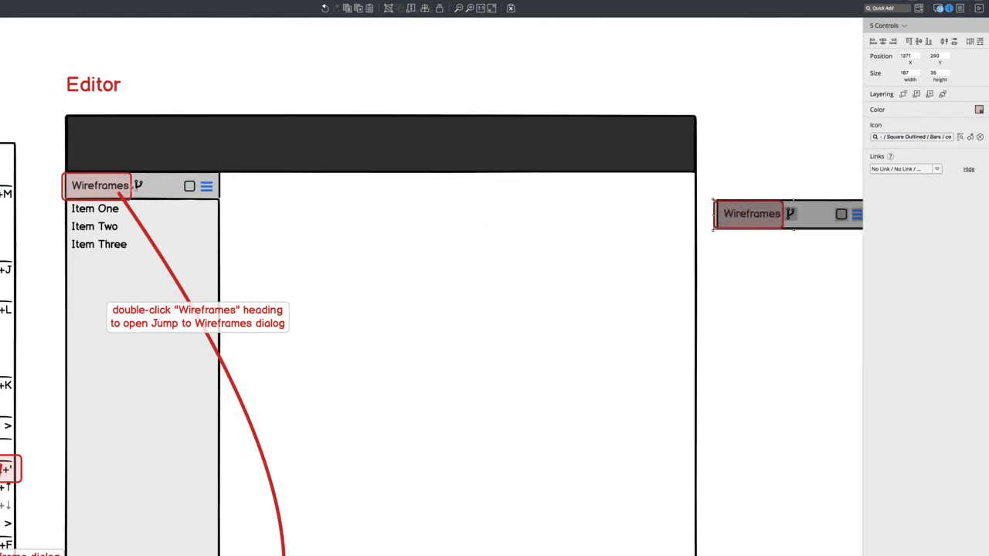
Extend the Editor mockup's title to "Editor - Jump to Wireframe from Navigator".
scroll(411, 115, "left", 10)
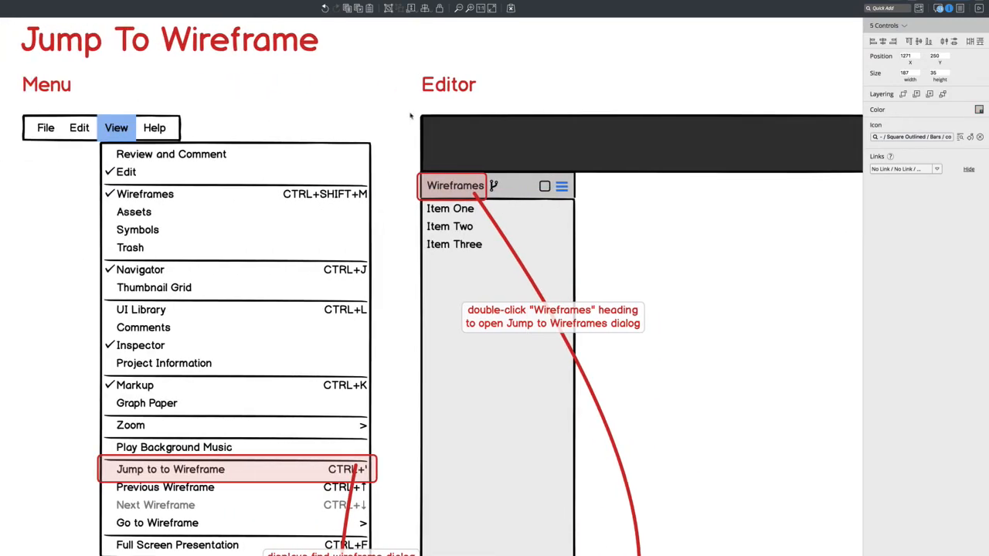
double_click(456, 94)
type("- Jump to Wireframe from ")
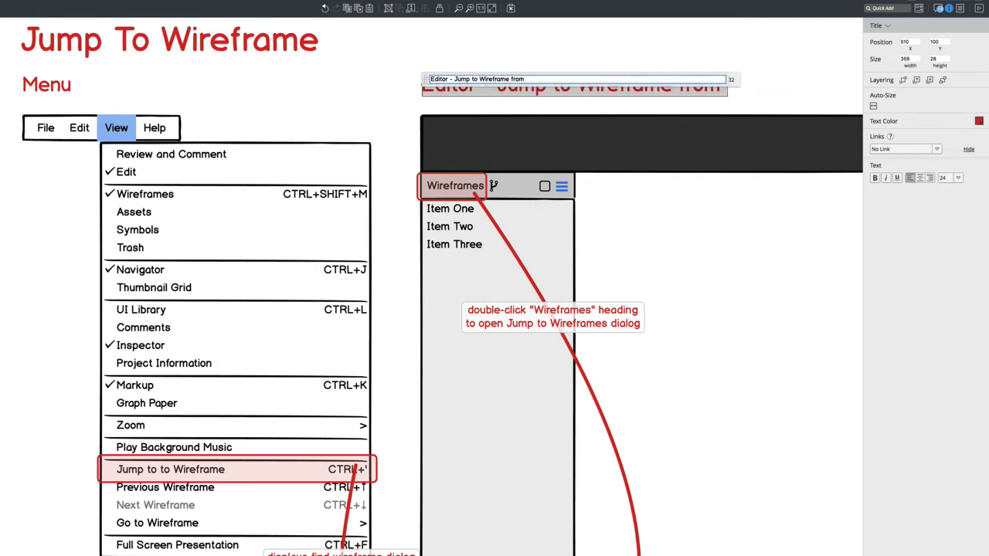
type("Navigator Hea")
key("BackSpace")
key("BackSpace")
key("BackSpace")
key("BackSpace")
Retitle the heading above the View menu mockup as "From Menu".
double_click(47, 85)
type("Jump to Wireframe")
key("ctrl+a")
type("From M")
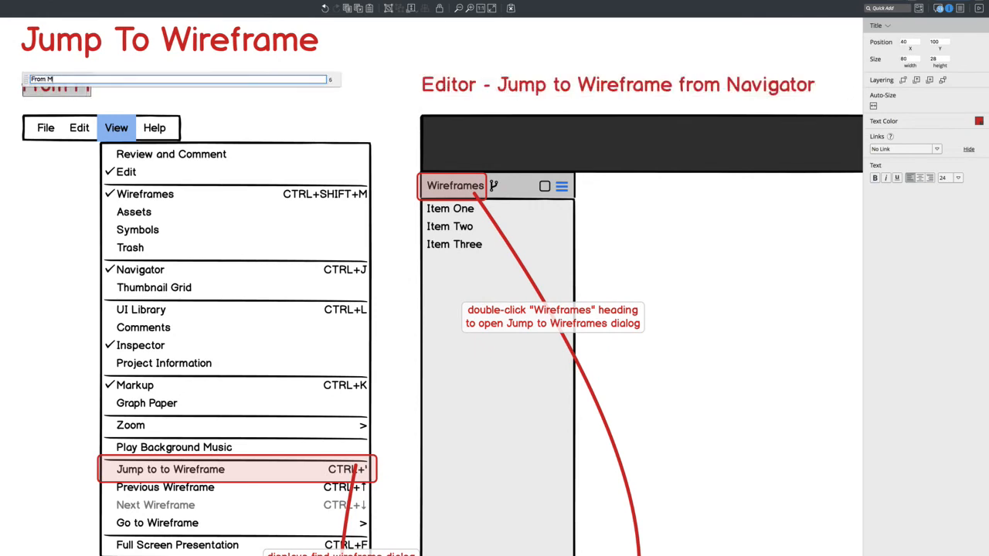
type("enu")
Retitle the heading above the Editor mockup as "From Navigator Panel".
double_click(532, 97)
type("From Navigator Head")
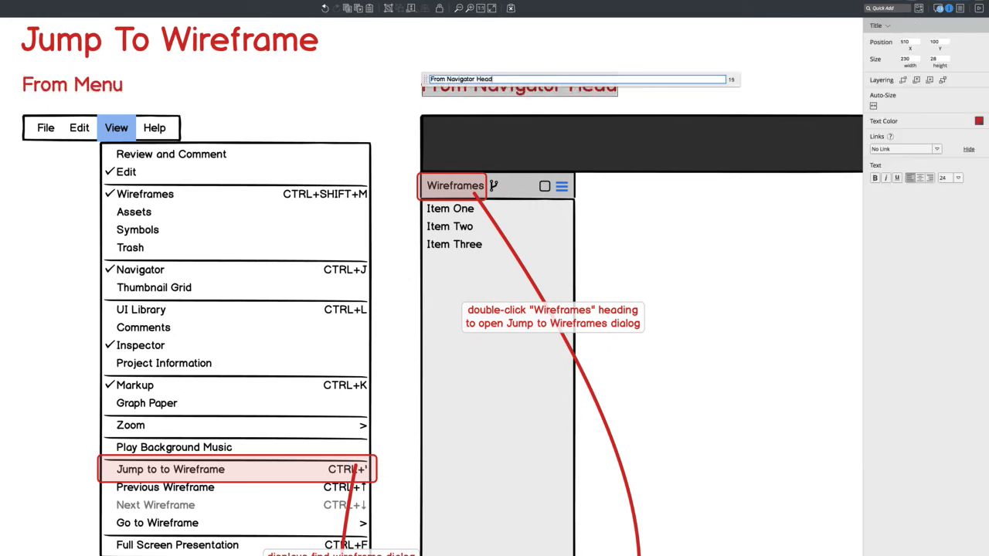
key("BackSpace")
key("BackSpace")
key("BackSpace")
key("BackSpace")
type("Panel")
left_click(410, 111)
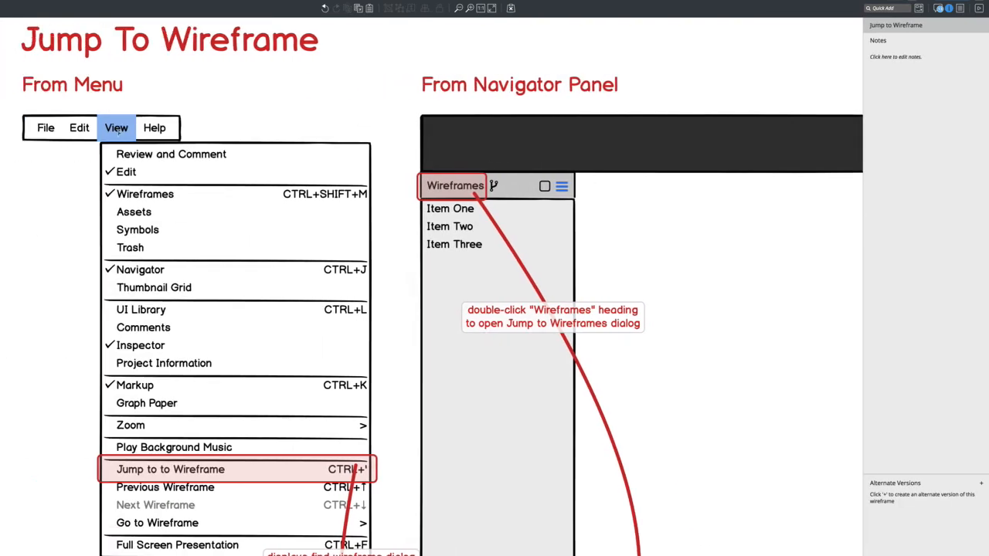
Place a copy of the "From Navigator Panel" heading just above the duplicated header strip beside the Editor mockup.
scroll(353, 421, "down", 8)
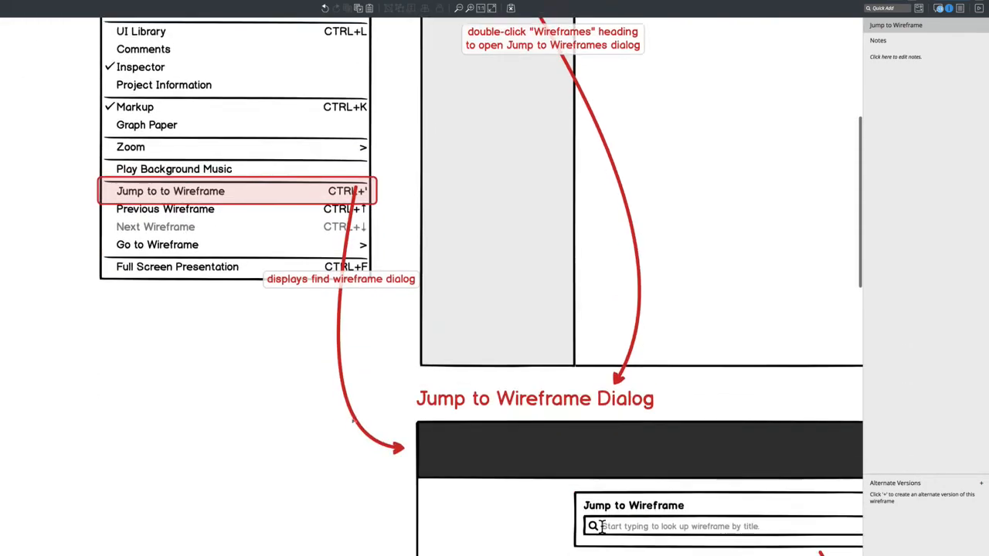
scroll(514, 423, "up", 9)
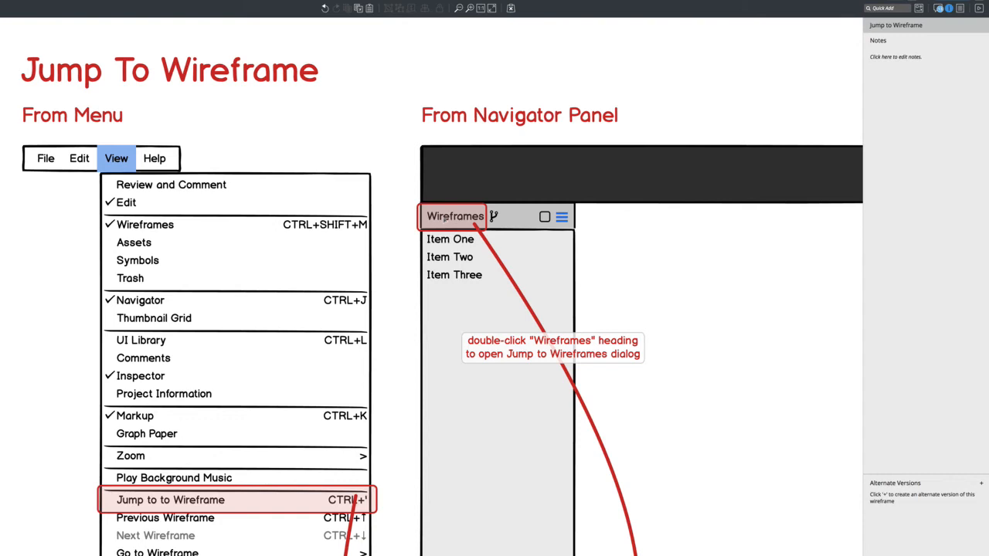
scroll(474, 412, "right", 10)
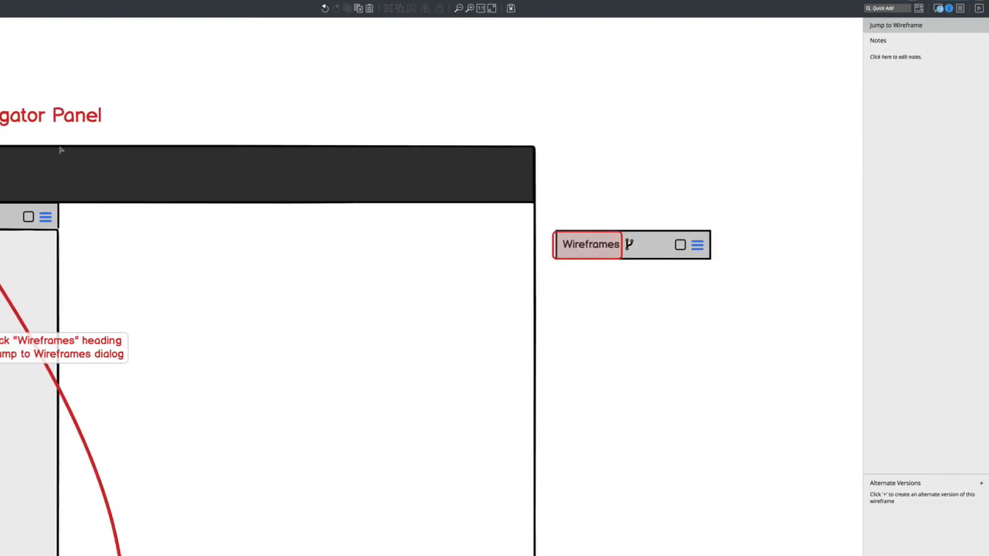
left_click(51, 118)
left_click_drag(51, 118, 692, 212)
Set the copied heading's text to "Alternate idea".
type("A")
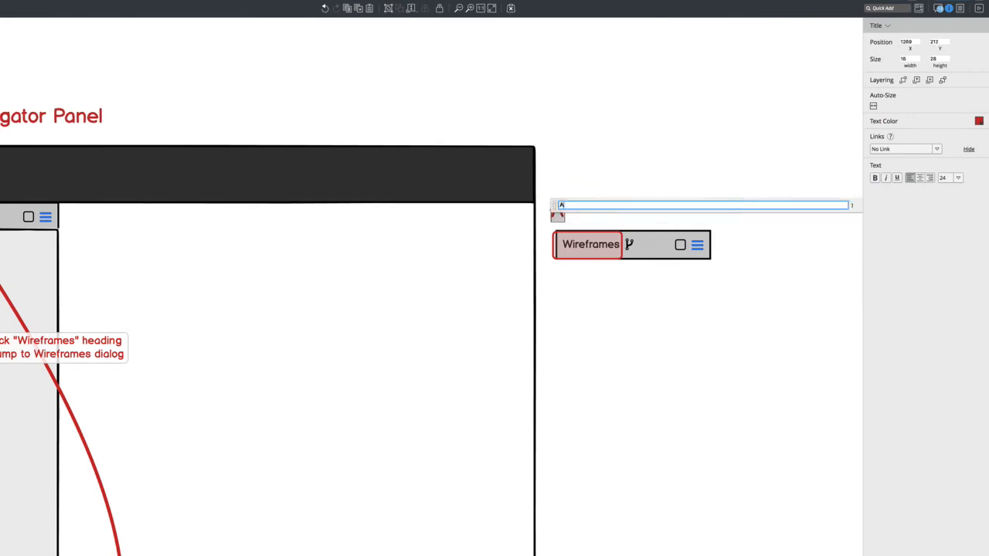
type("let")
key("BackSpace")
key("BackSpace")
type("leternate")
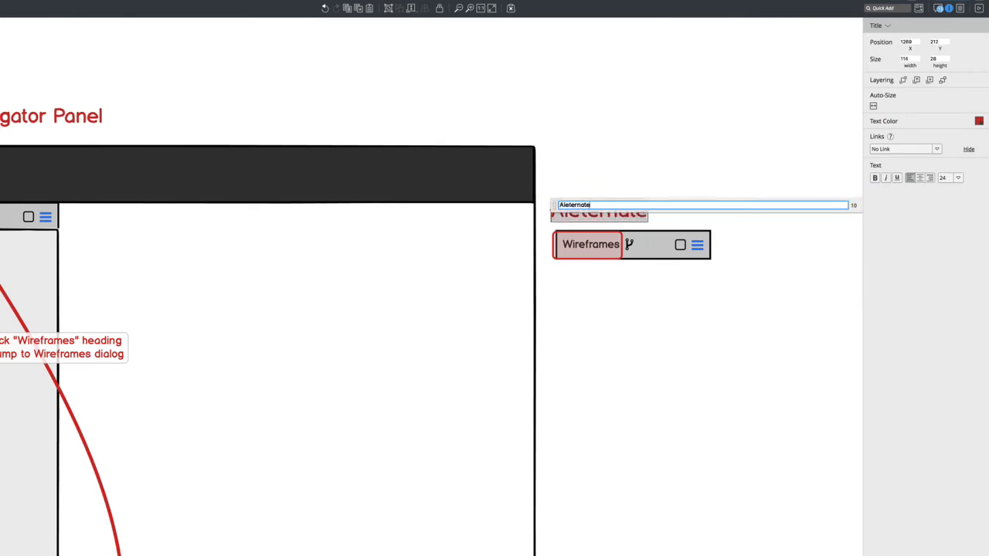
key("BackSpace")
key("BackSpace")
key("BackSpace")
key("BackSpace")
key("BackSpace")
key("BackSpace")
key("BackSpace")
key("BackSpace")
type("ternate id")
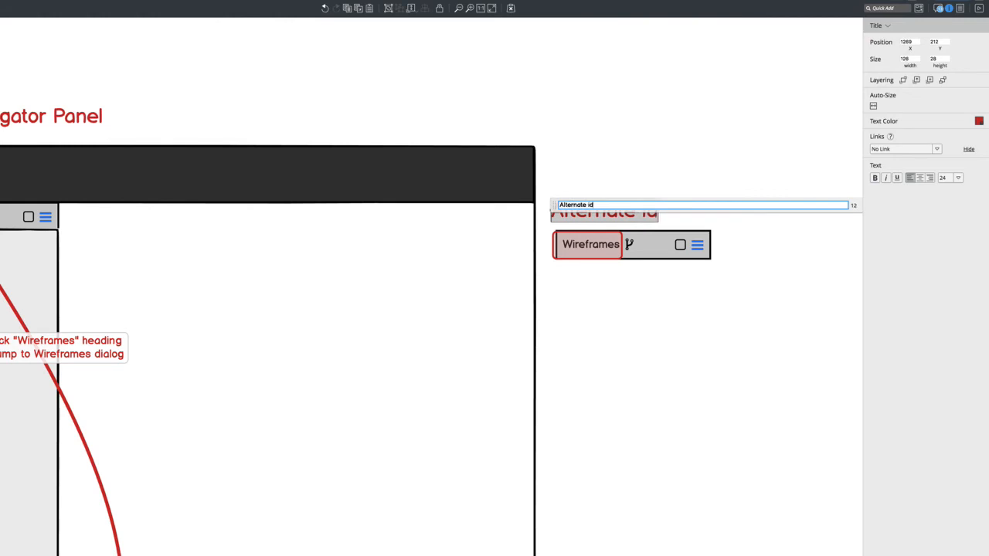
type("ea")
left_click(703, 334)
Duplicate the code-fork icon in the alternate header strip and narrow the red highlight to surround only the first fork icon.
left_click_drag(630, 245, 647, 244)
left_click(649, 293)
left_click(624, 246)
left_click(553, 247)
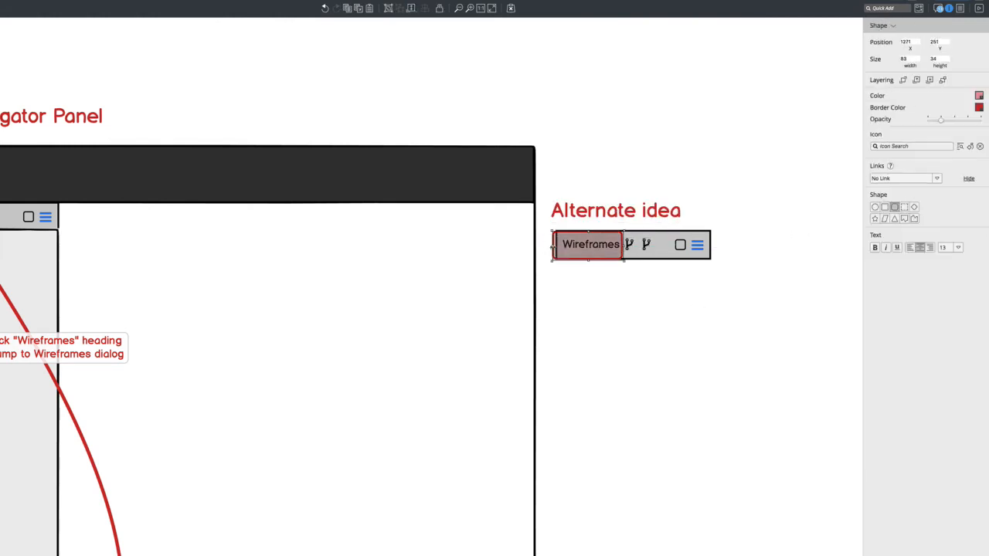
left_click_drag(553, 247, 618, 247)
Raise the "Alternate idea" heading and place a copy of the labelled navigator arrow under the alternate header strip.
left_click_drag(659, 212, 659, 187)
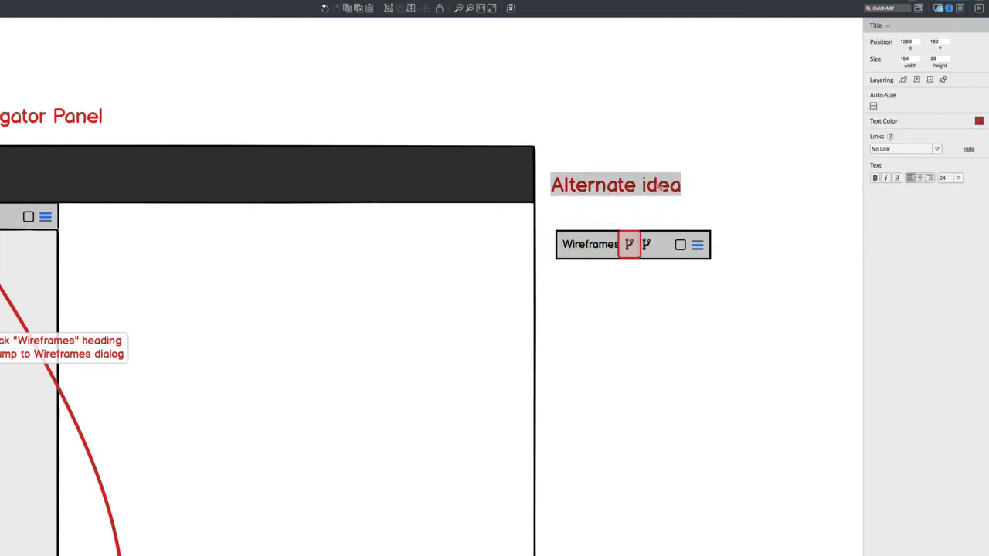
left_click_drag(62, 376, 727, 418)
Change the highlighted first icon in the alternate header strip to the File Text Outlined icon.
key("ctrl+0")
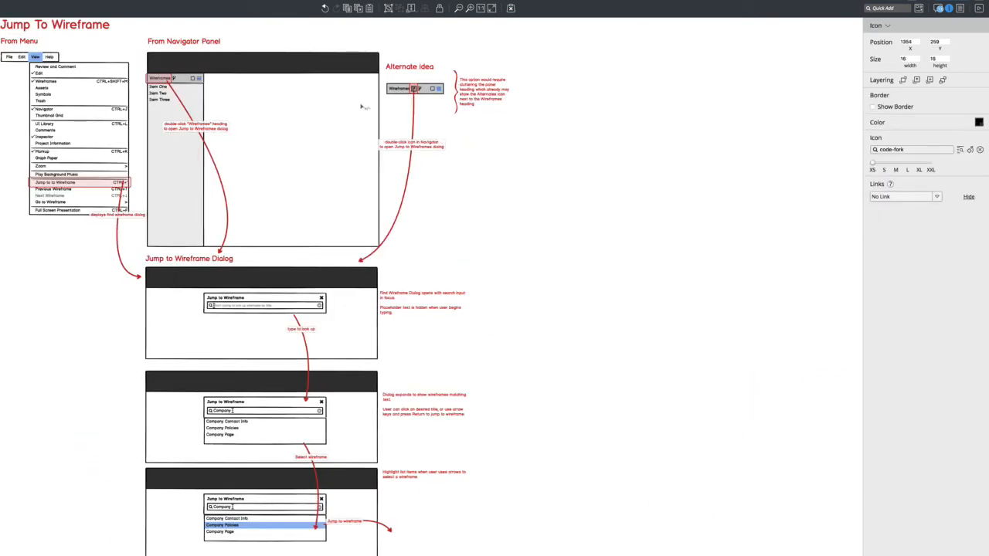
key("ctrl+1")
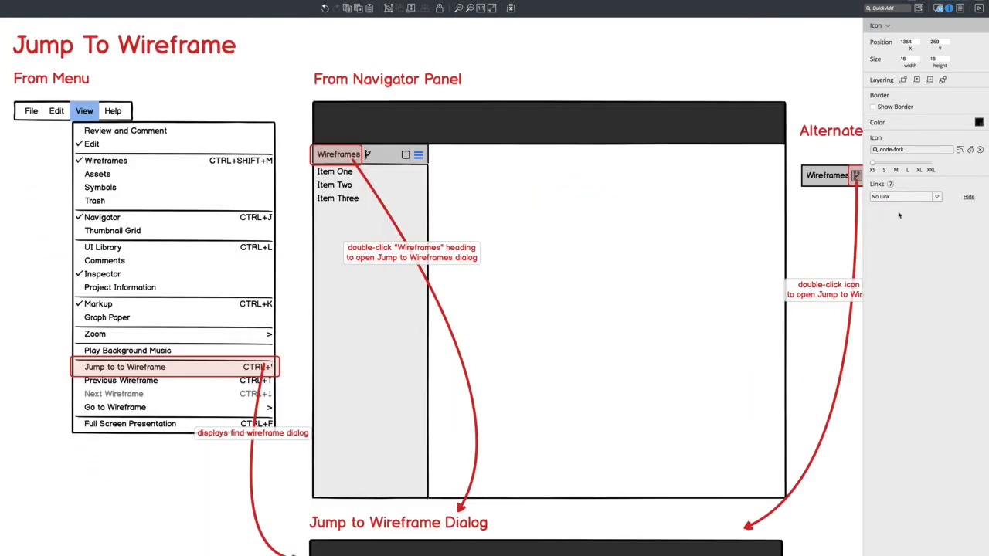
scroll(618, 197, "right", 5)
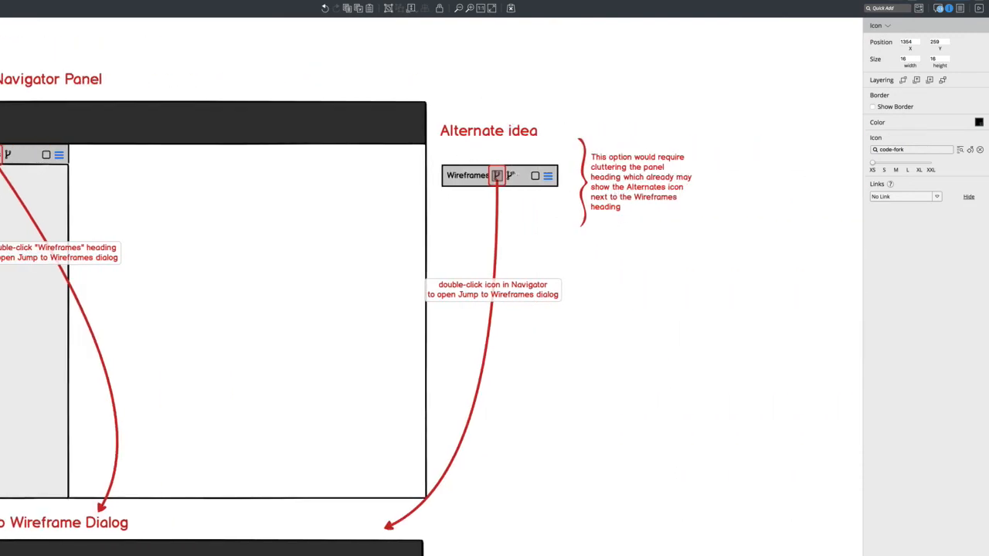
right_click(497, 176)
left_click(516, 192)
left_click(890, 150)
type("page")
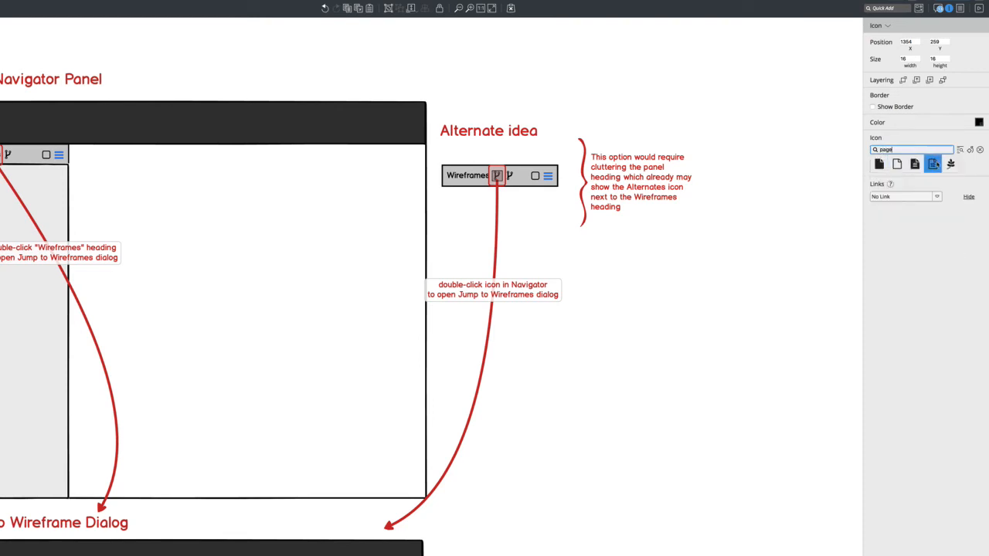
left_click(933, 164)
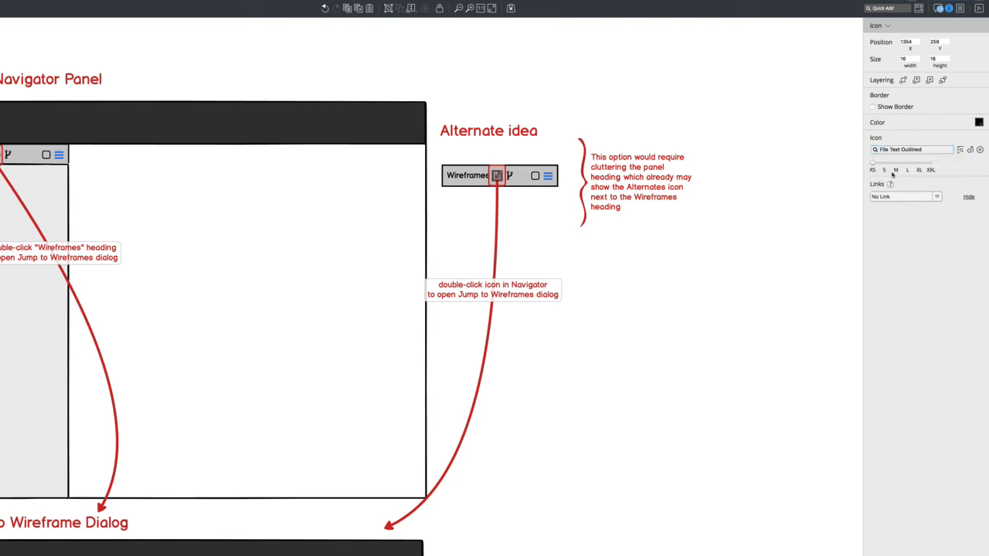
left_click(507, 192)
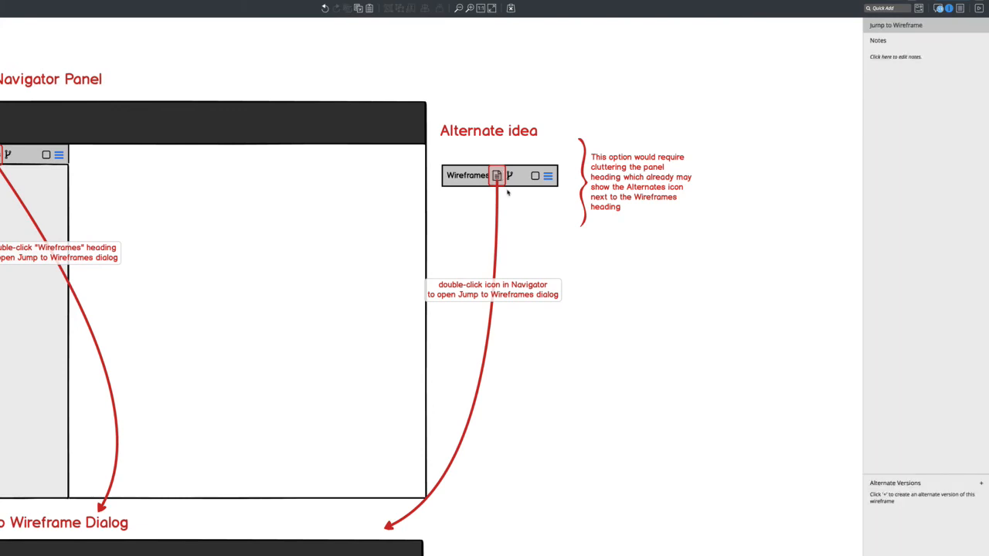
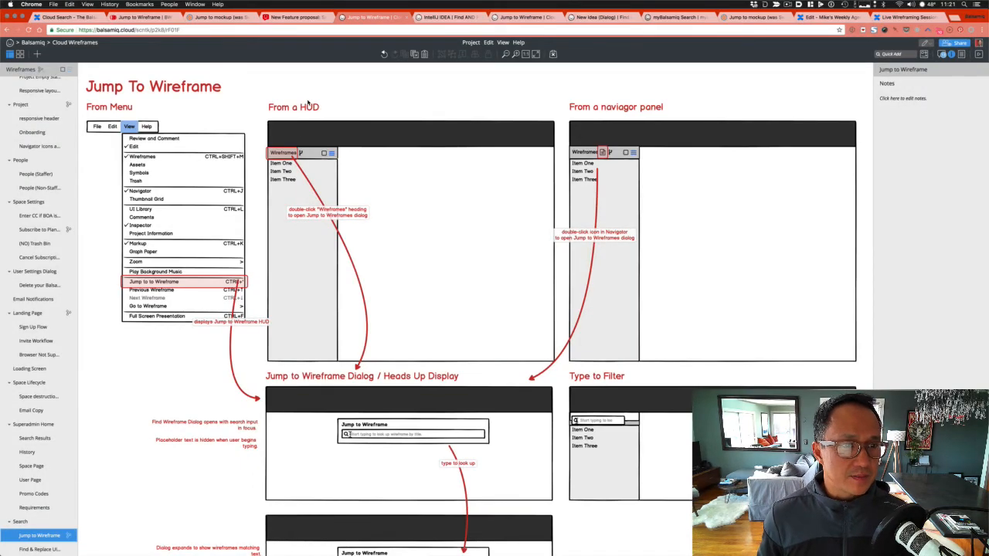
left_click(295, 109)
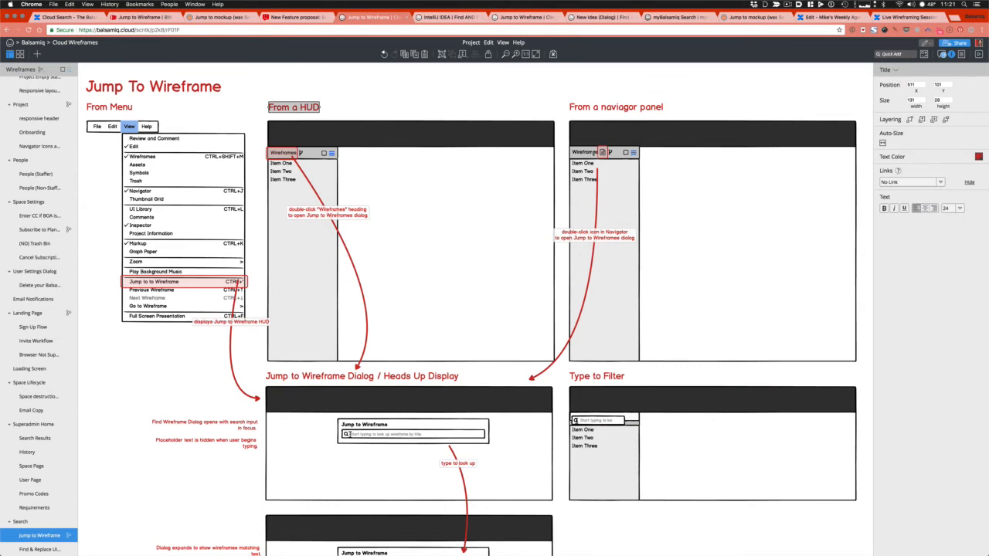
left_click(602, 152)
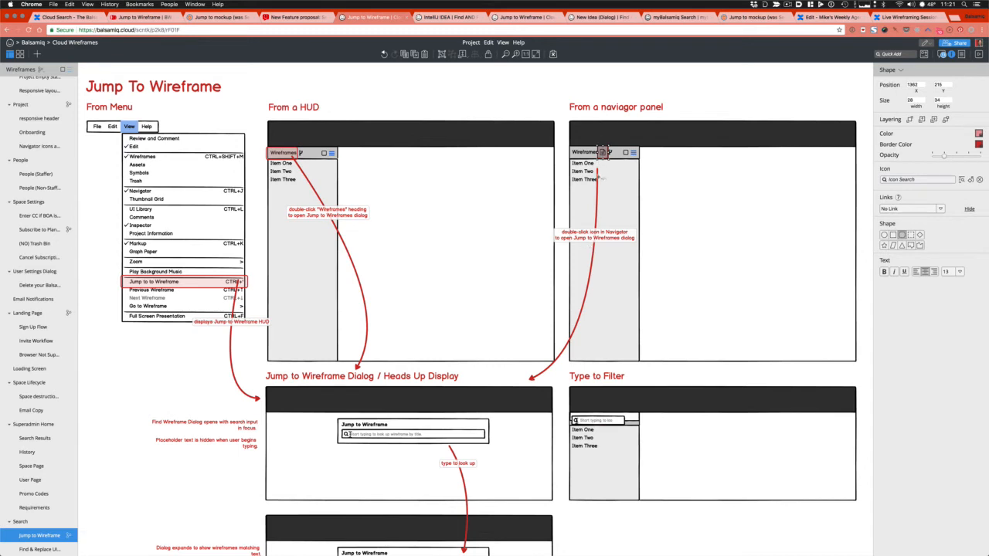
left_click(598, 178)
left_click_drag(597, 170, 531, 165)
key("Delete")
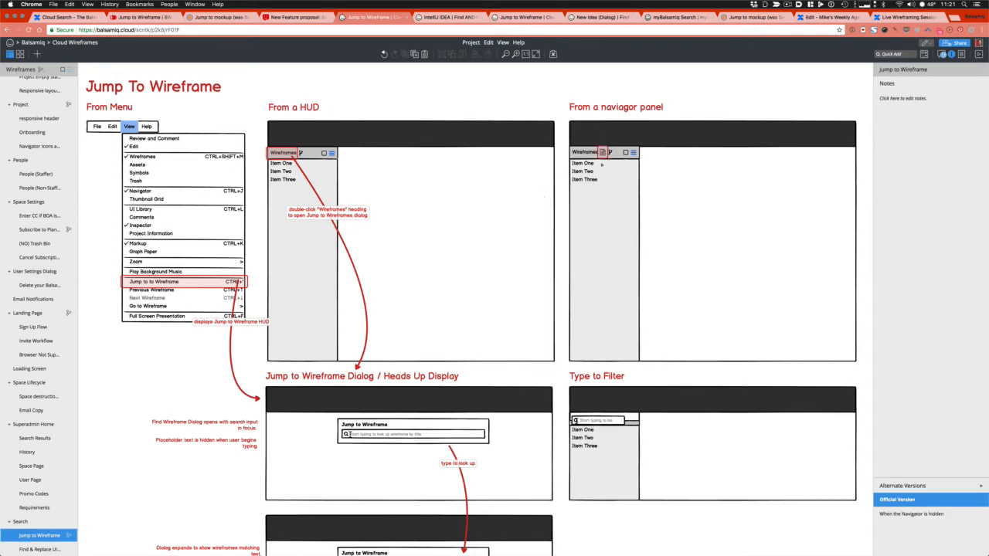
left_click(589, 422)
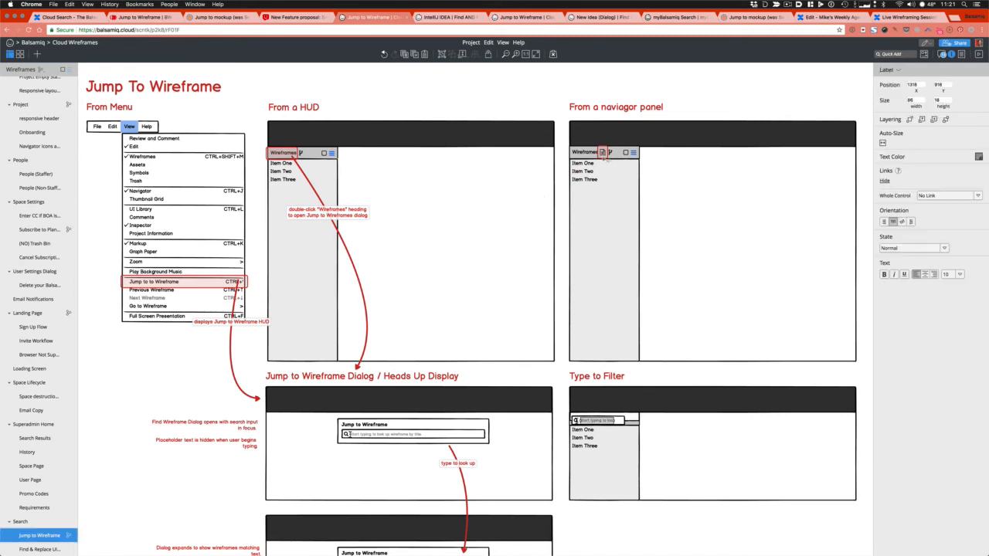
key("super+z")
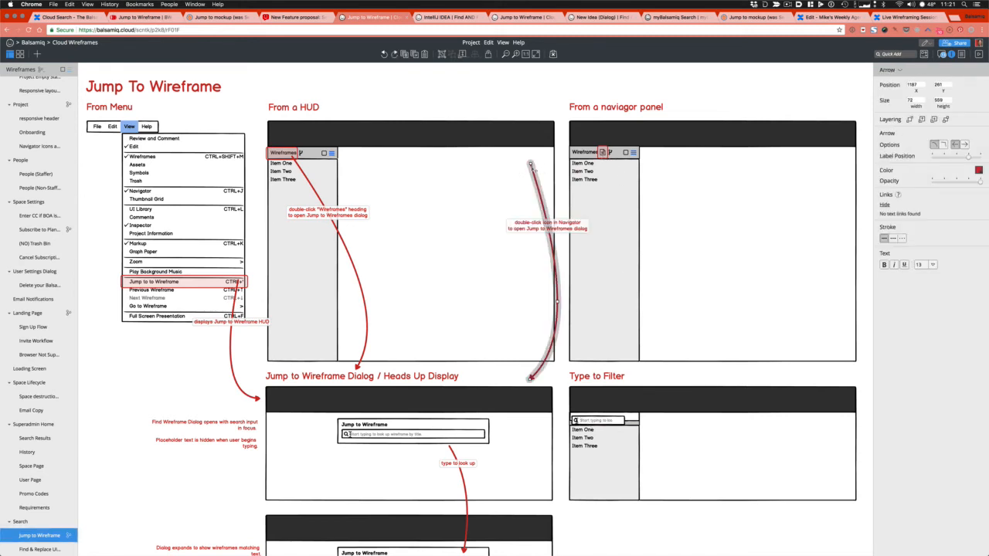
Reroute the labelled navigator arrow to run from the highlighted page icon to the Type to Filter heading, and adjust its curve.
left_click_drag(530, 164, 604, 158)
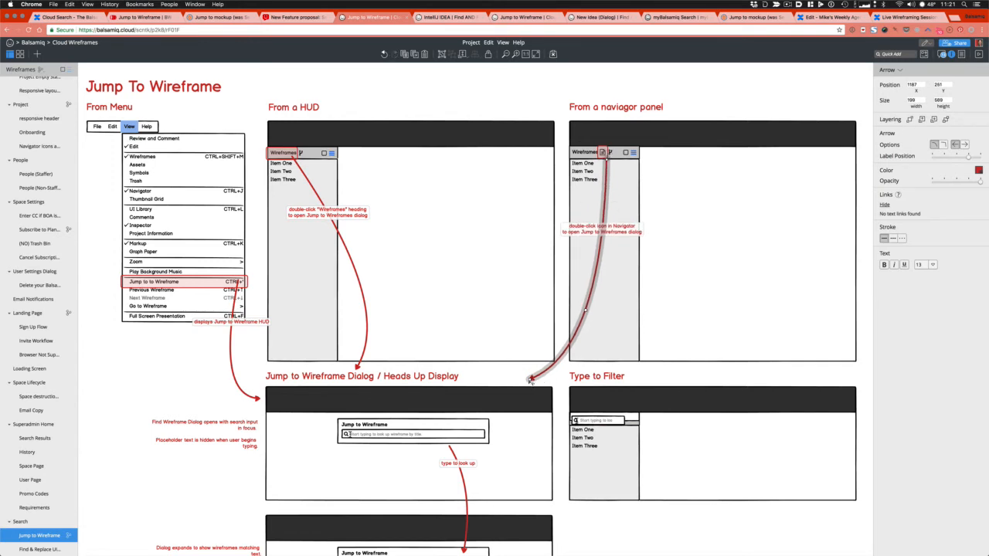
left_click_drag(530, 378, 624, 367)
left_click_drag(644, 290, 621, 290)
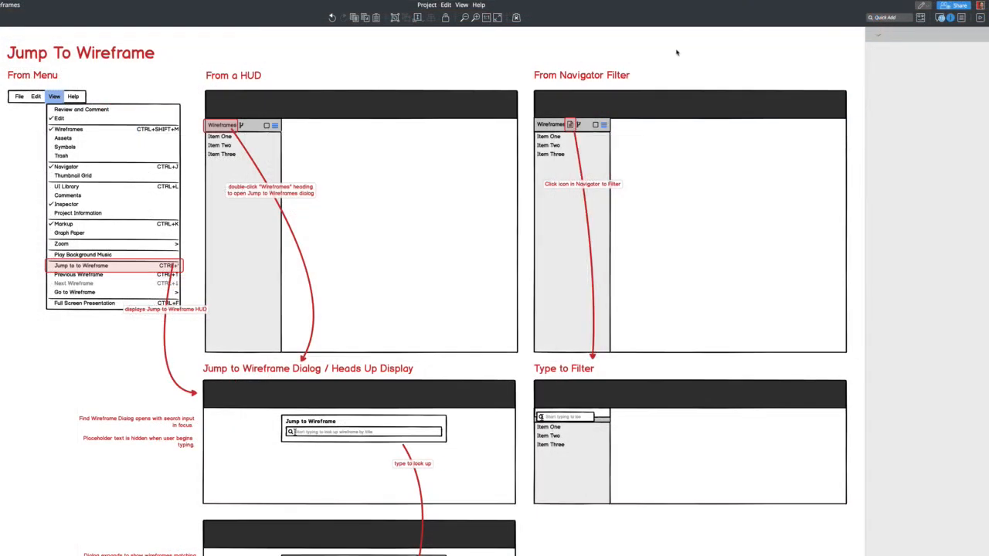
left_click(562, 418)
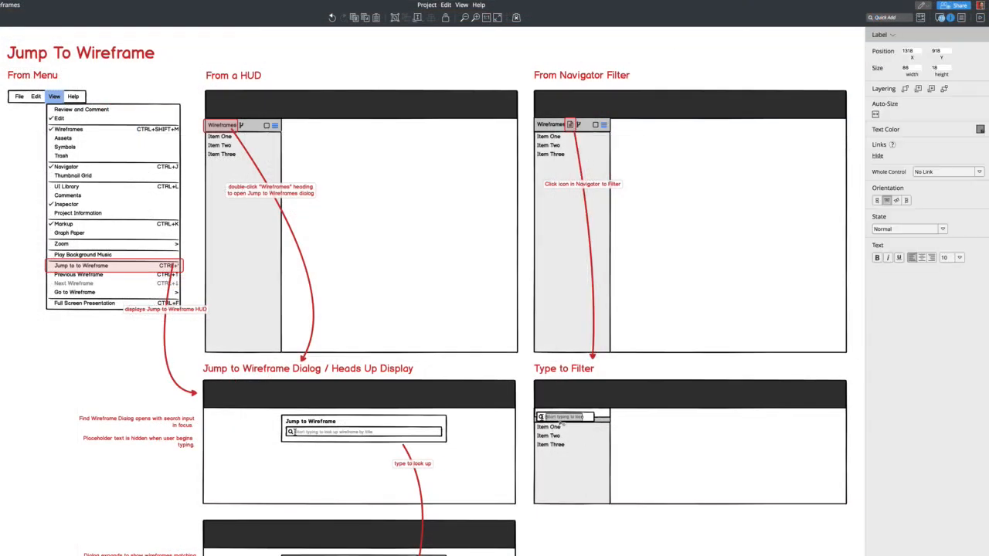
key("super+plus")
scroll(561, 423, "down", 2)
scroll(561, 423, "right", 4)
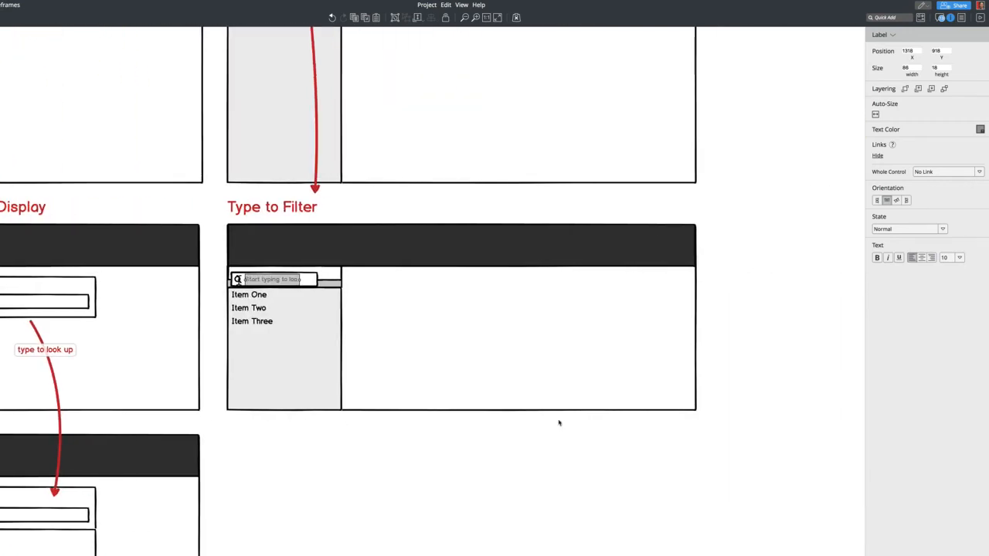
left_click(337, 276)
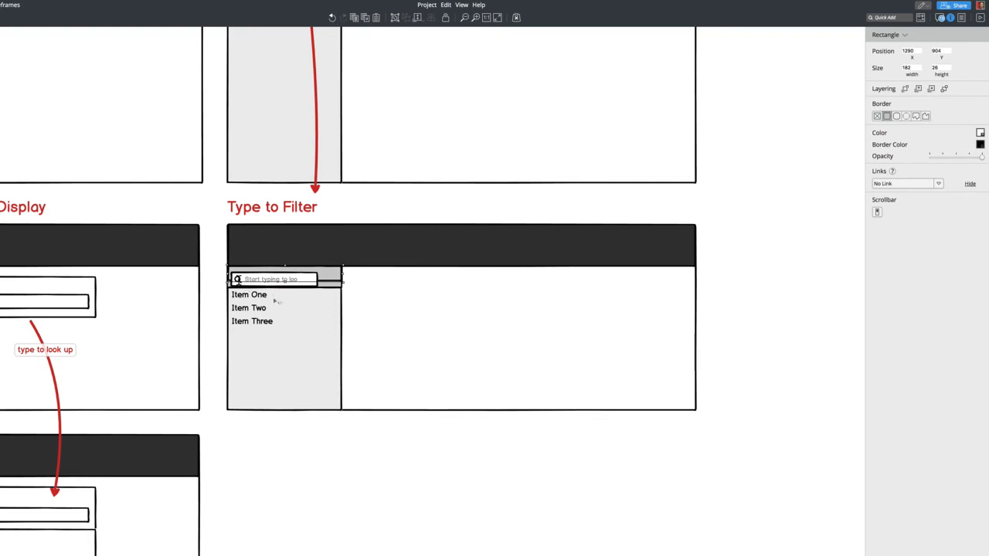
left_click(216, 303)
left_click(330, 276)
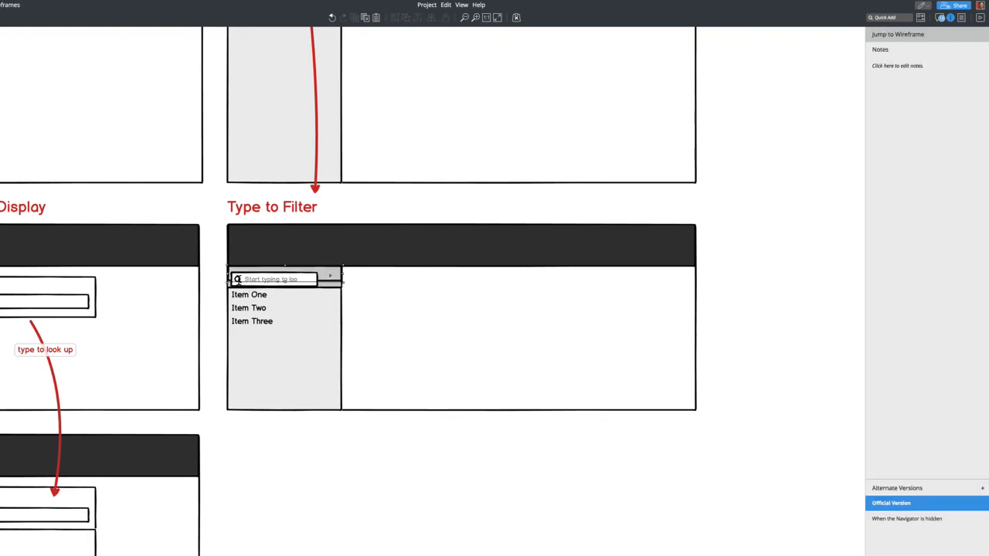
key("Delete")
left_click(299, 284)
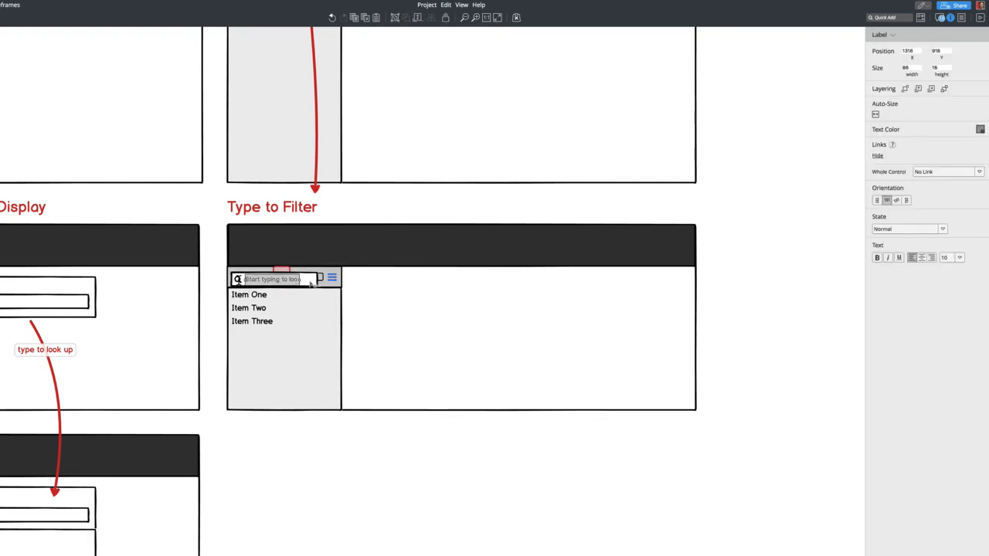
key("ctrl+z")
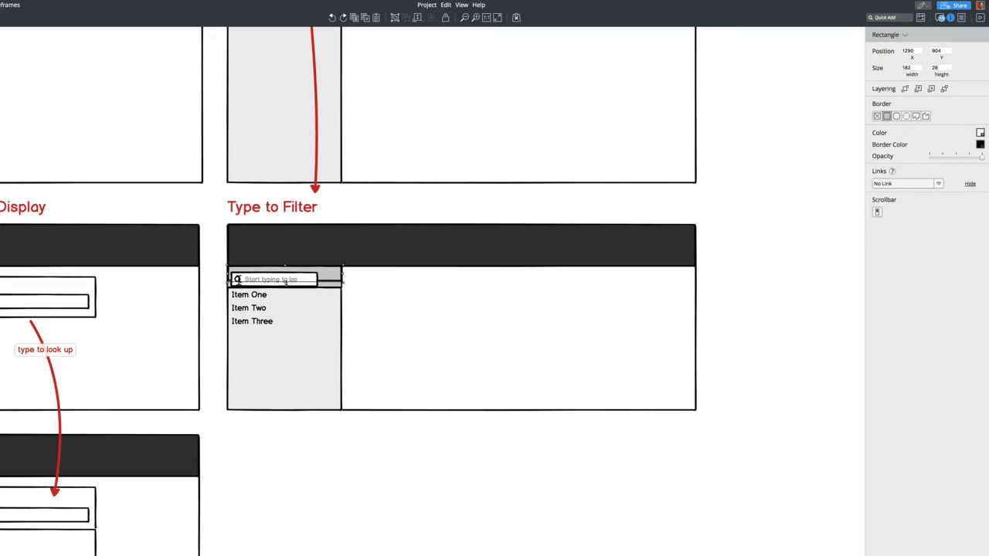
Extend the rectangle behind the filter field to a height of 36 so it covers the navigator header, and fill it grey.
left_click_drag(285, 284, 285, 291)
left_click(980, 132)
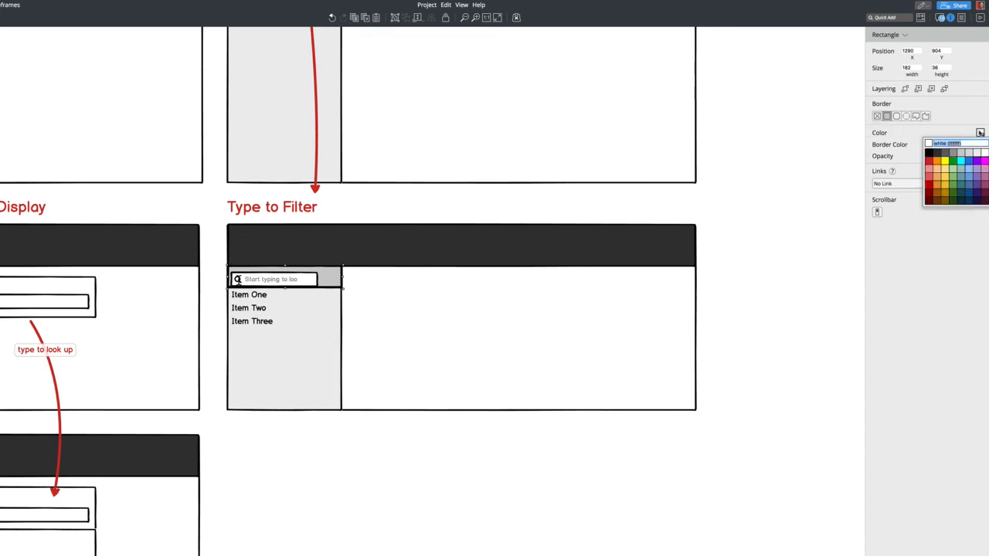
left_click(965, 157)
Set the filter field's placeholder text to "Type to filter wireframes".
double_click(269, 280)
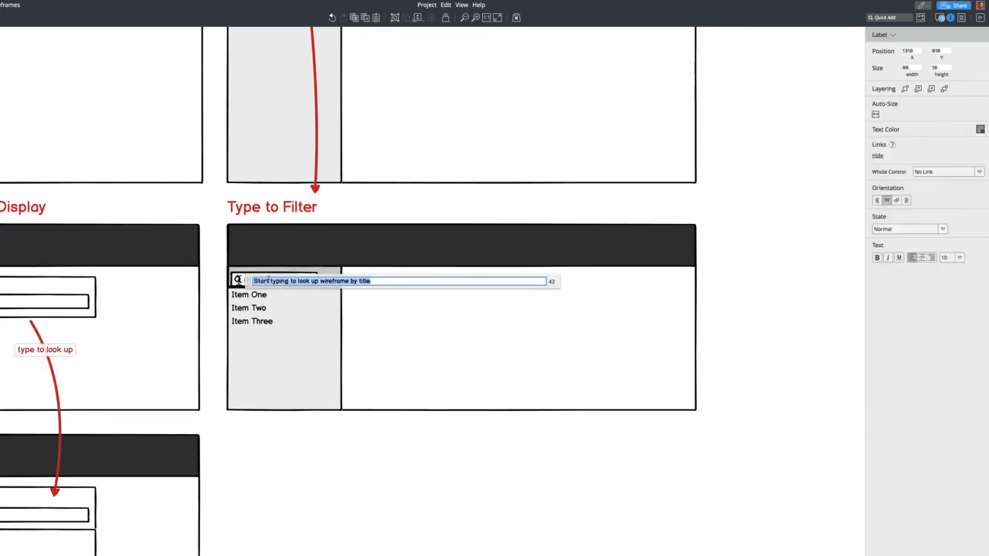
type("Type to l")
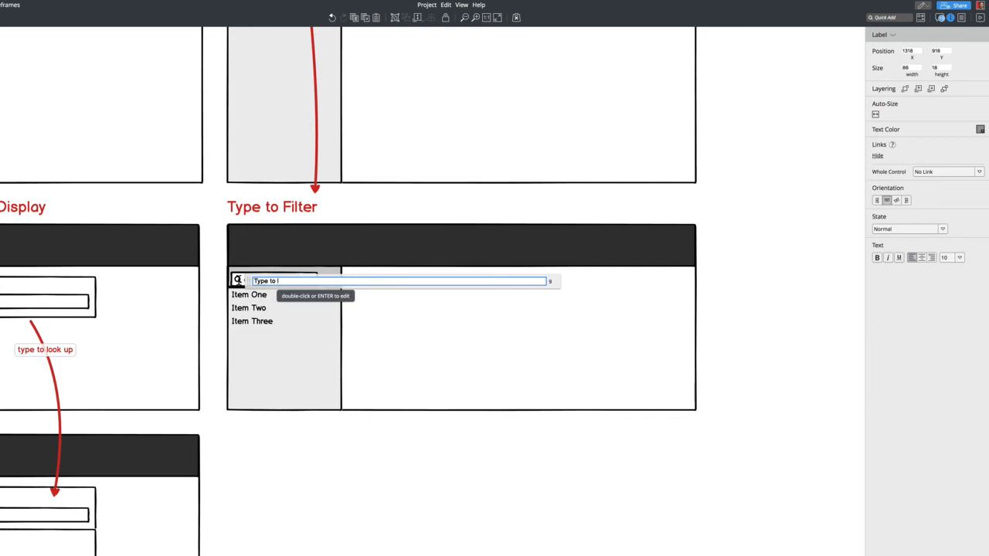
type("ook")
key("BackSpace")
key("BackSpace")
key("BackSpace")
key("BackSpace")
type("filter wireframes")
left_click(221, 307)
Widen the placeholder label to 110 and delete the text cursor beside the search icon.
left_click(289, 283)
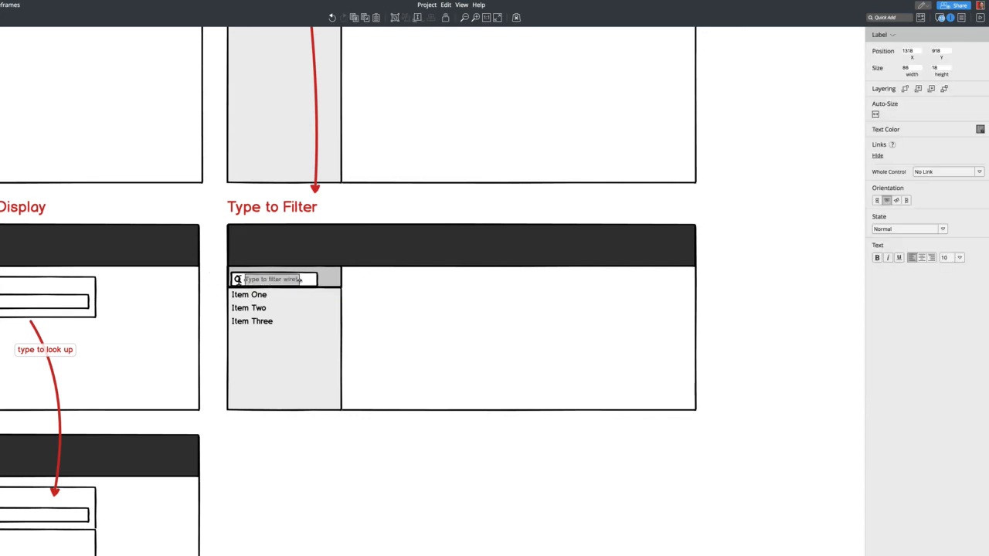
left_click_drag(300, 280, 315, 279)
double_click(241, 284)
left_click(239, 281)
key("Delete")
Move the filter field and its placeholder label up slightly to centre them in the navigator header.
left_click(238, 281)
left_click(216, 280)
left_click(304, 283)
left_click(239, 284, "shift")
left_click_drag(237, 284, 235, 281)
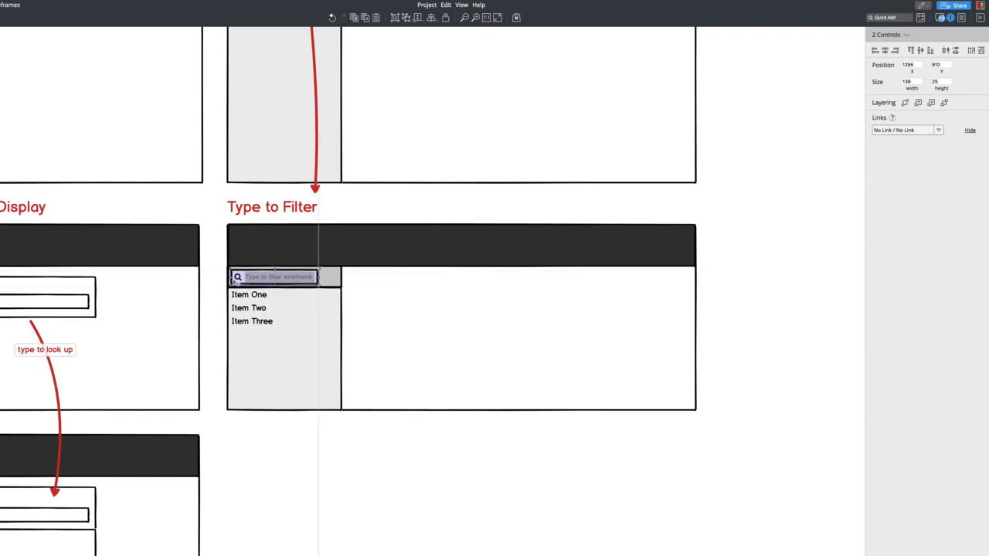
left_click(223, 285)
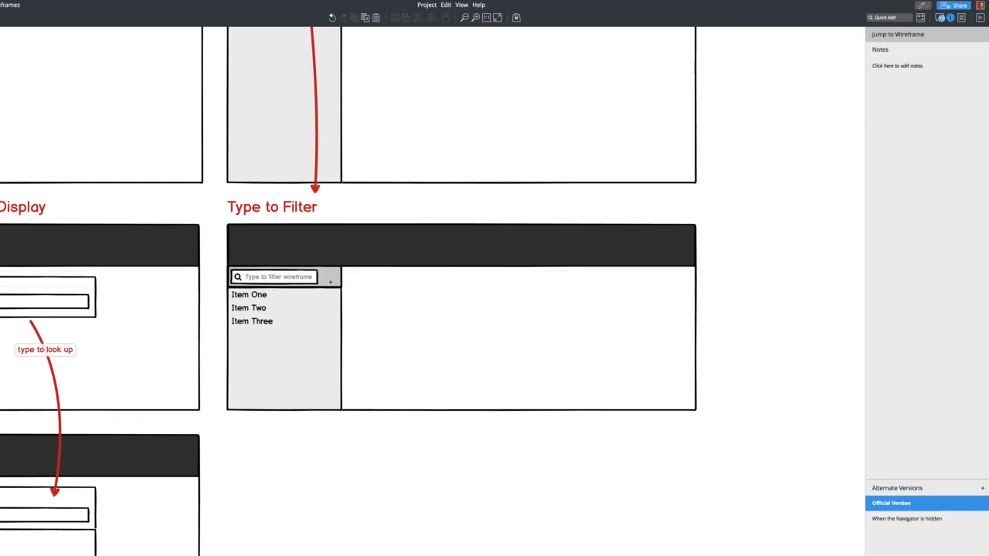
Add a small Times close icon beside the filter field in the Type to Filter navigator header.
key("slash")
type("close")
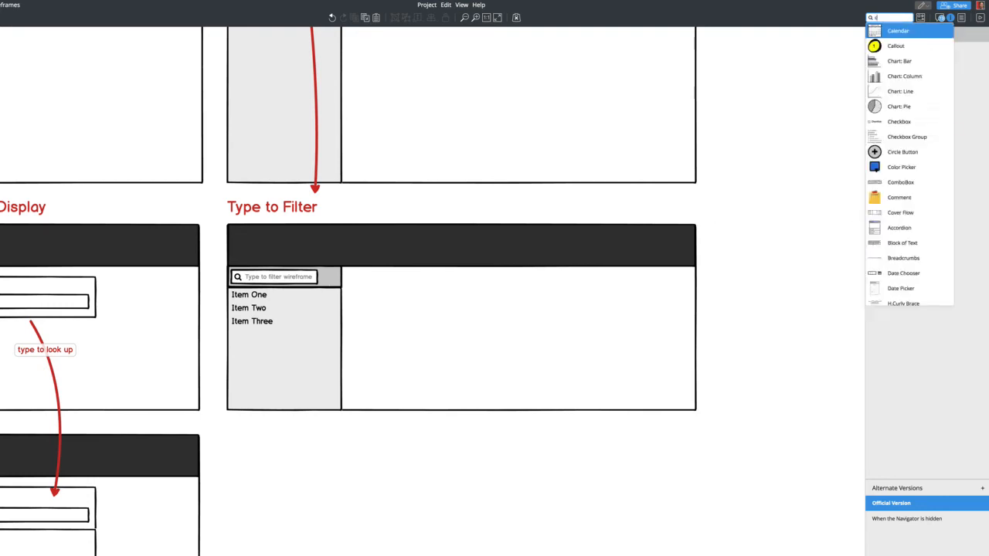
key("Up")
key("Up")
key("Up")
key("Up")
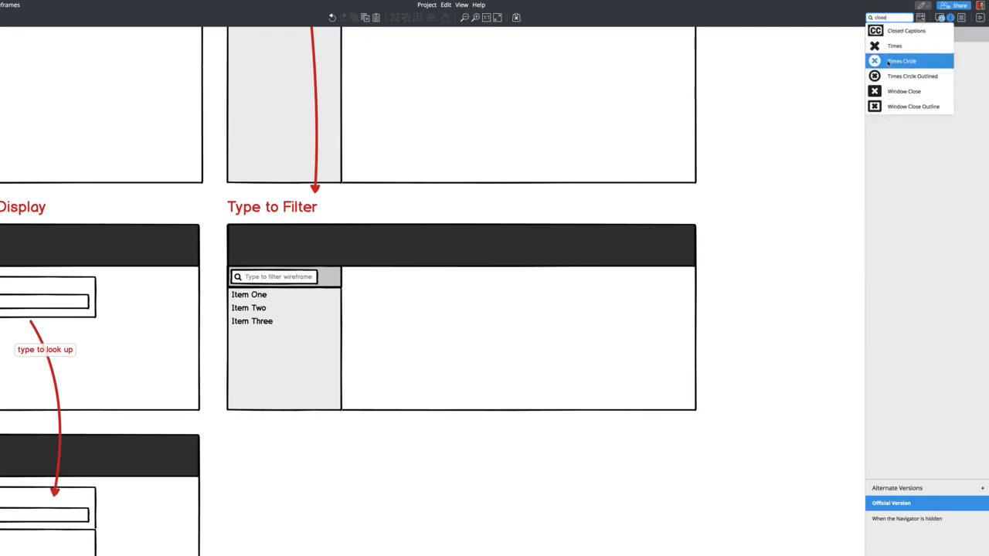
key("Return")
left_click_drag(398, 274, 328, 278)
left_click(887, 173)
left_click(315, 279)
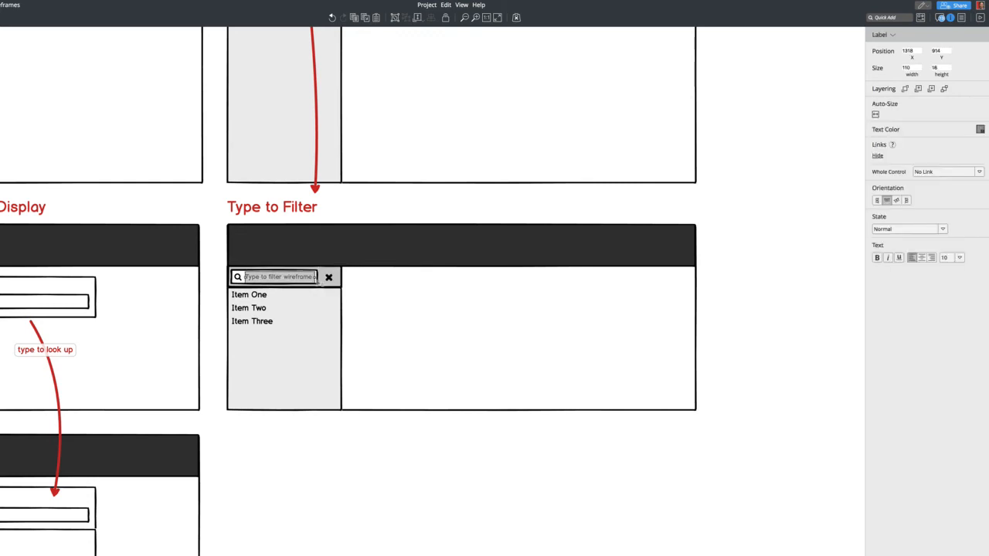
left_click(236, 427)
Examine the Jump to Wireframe dialog states and their results lists alongside the Type to Filter mockup.
scroll(236, 427, "down", 5)
scroll(235, 426, "left", 4)
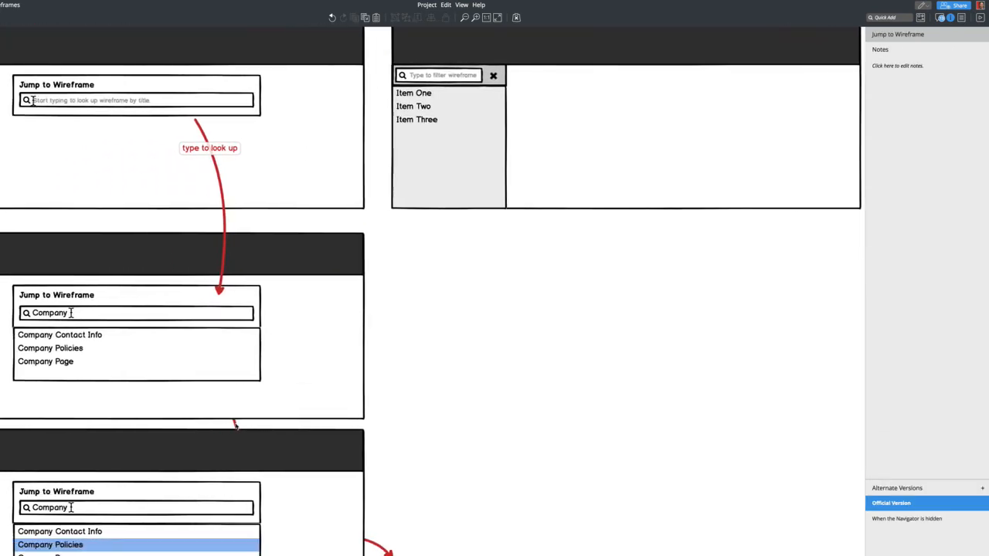
scroll(223, 333, "left", 3)
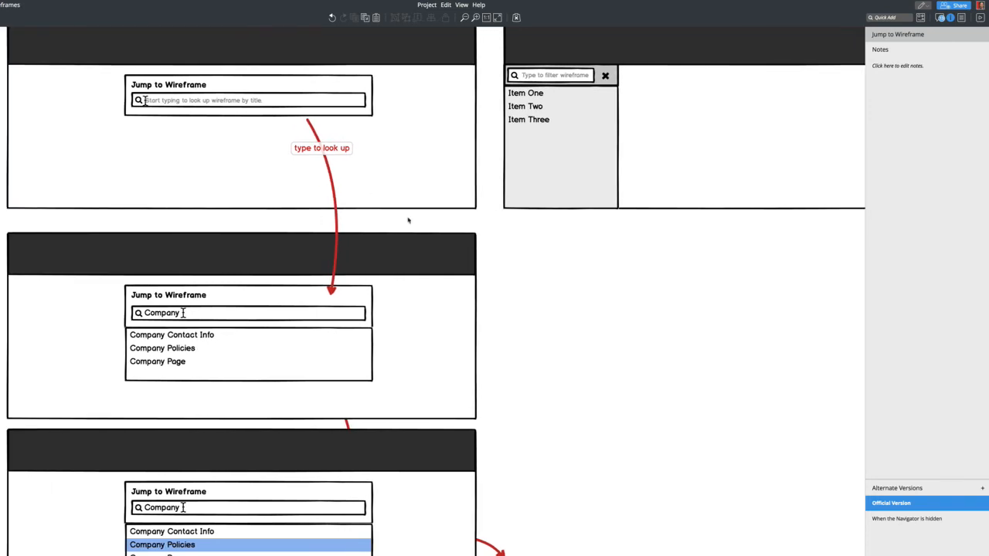
scroll(384, 360, "down", 1)
left_click(287, 347)
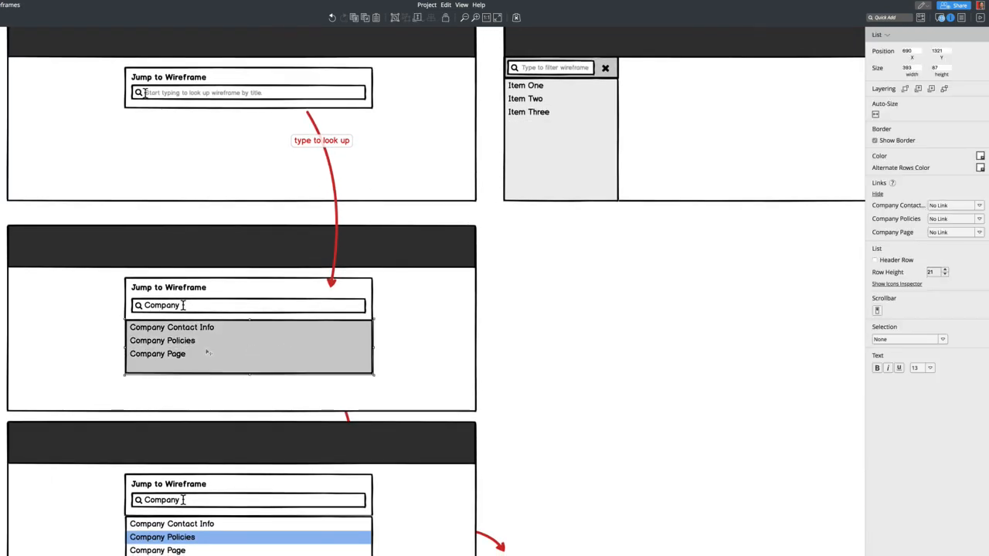
scroll(207, 353, "down", 3)
scroll(207, 351, "up", 8)
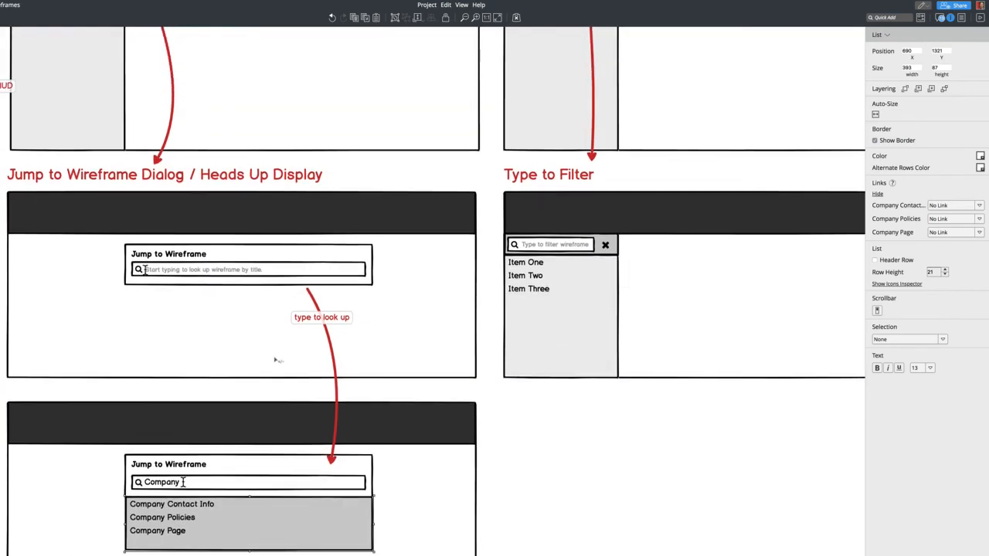
scroll(267, 377, "up", 1)
key("super+minus")
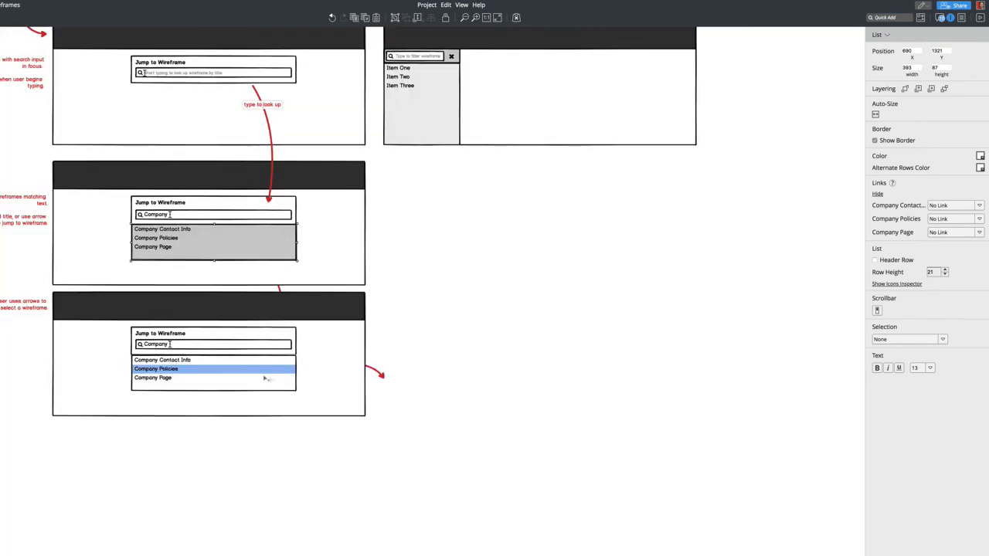
scroll(265, 378, "up", 8)
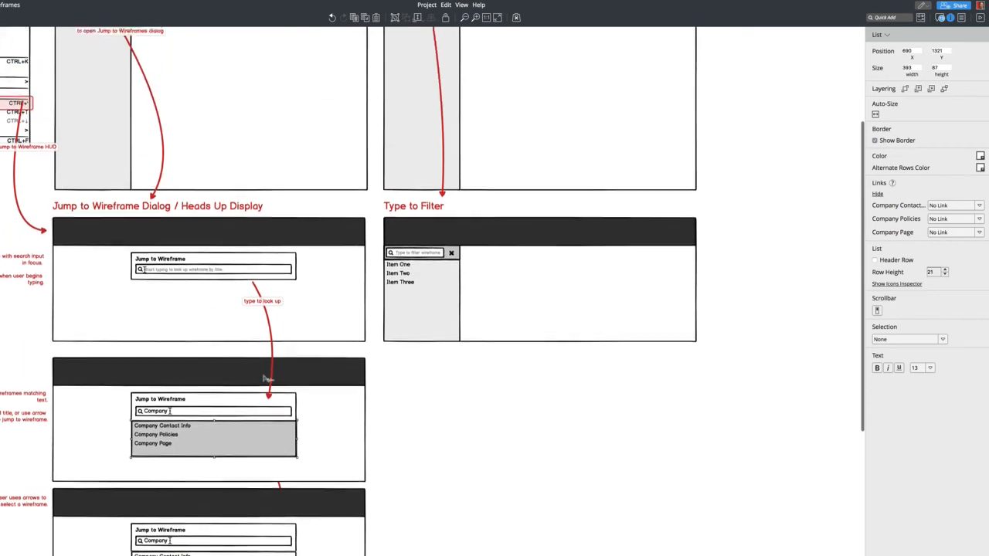
Set the Company search text in the second Type to Filter mockup's filter field to black.
scroll(135, 143, "left", 3)
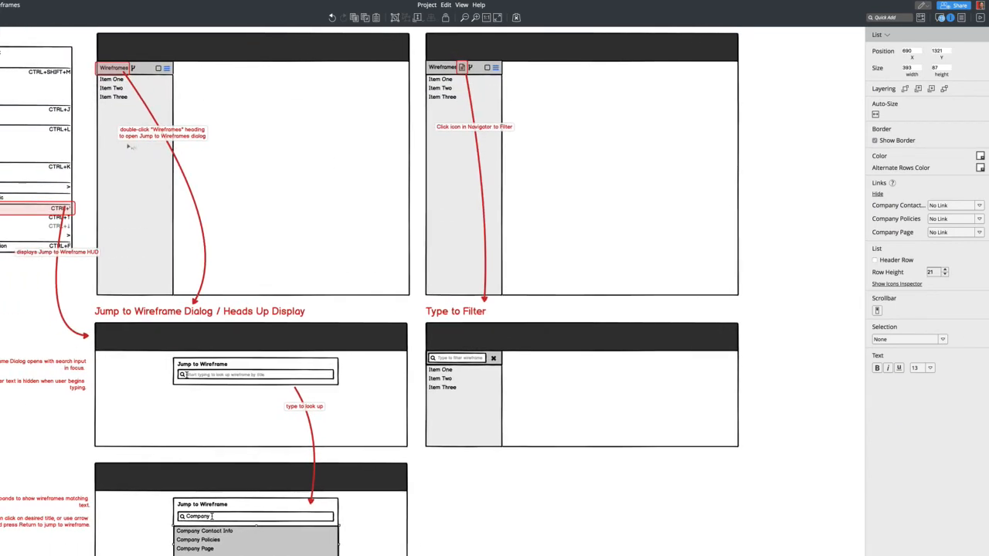
scroll(214, 446, "down", 3)
scroll(214, 446, "up", 5)
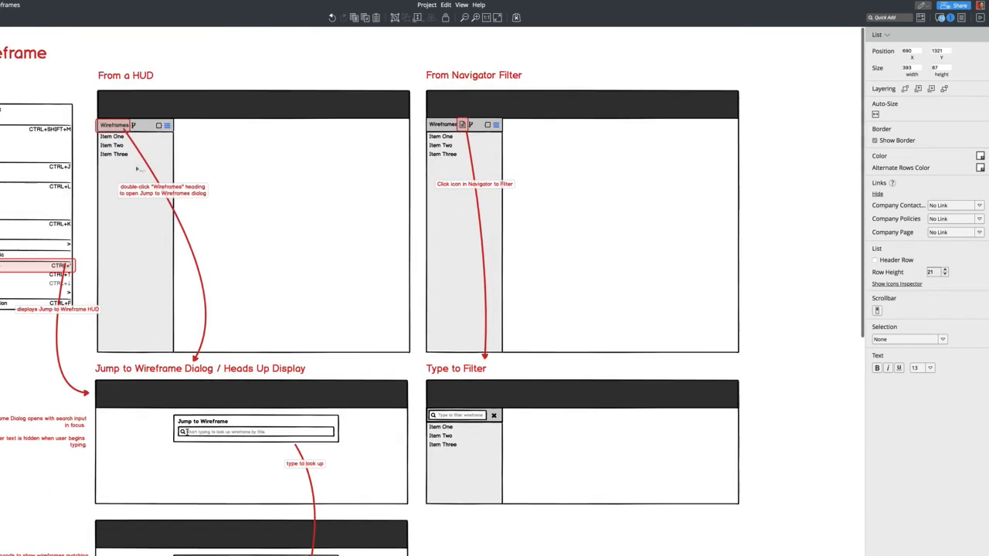
left_click(112, 88)
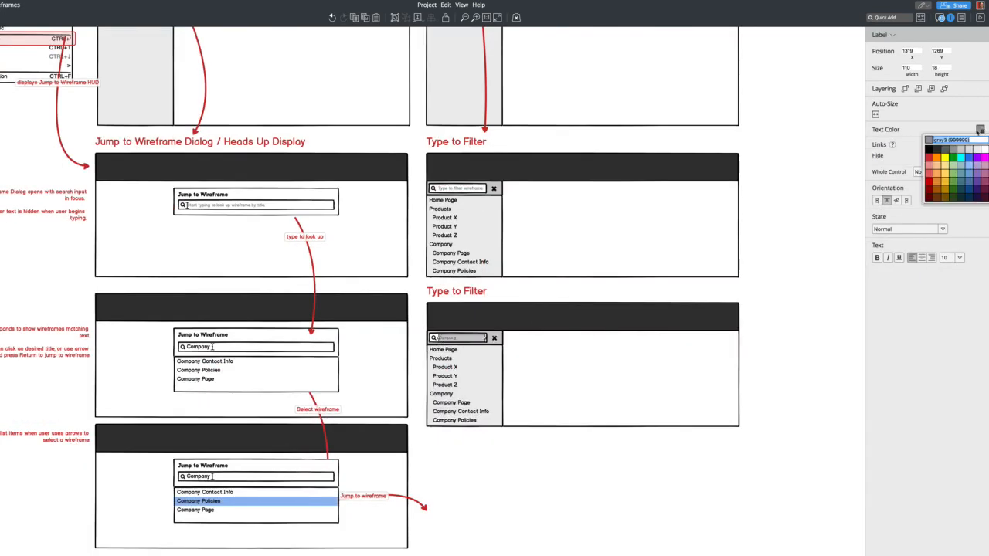
left_click(930, 148)
left_click(491, 473)
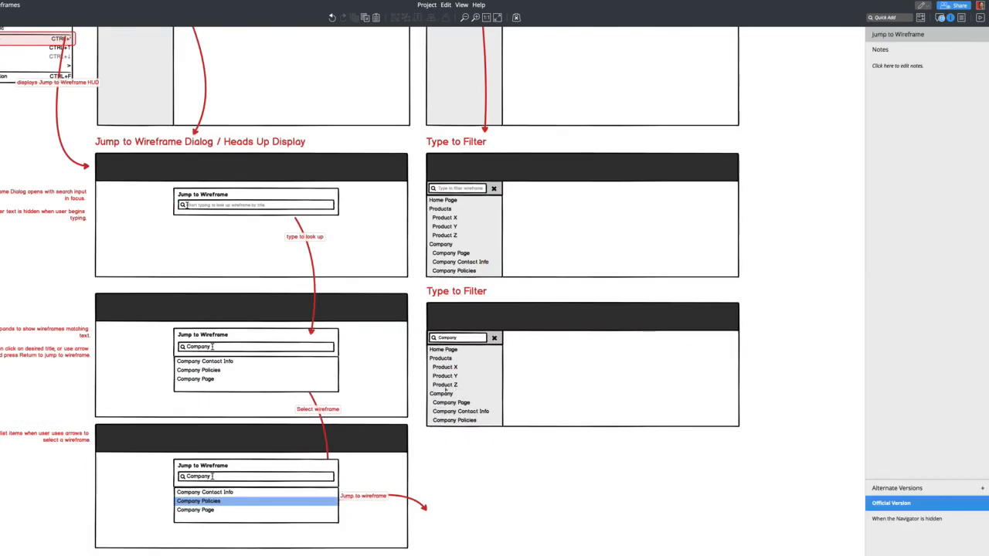
Replace the page list in the second Type to Filter navigator with the Company results copied from the Jump to Wireframe dialog.
double_click(240, 367)
key("ctrl+c")
left_click(553, 466)
double_click(472, 413)
key("ctrl+v")
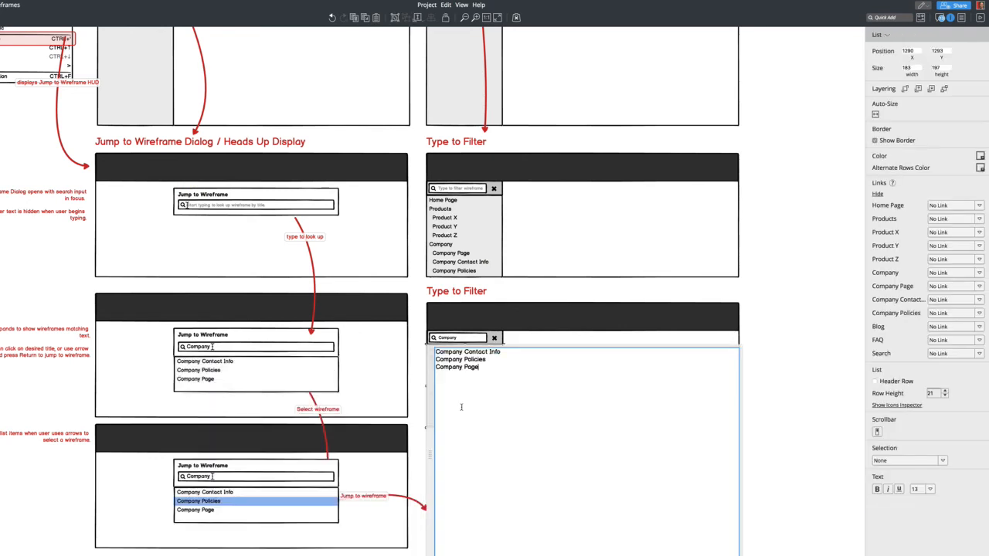
left_click(416, 396)
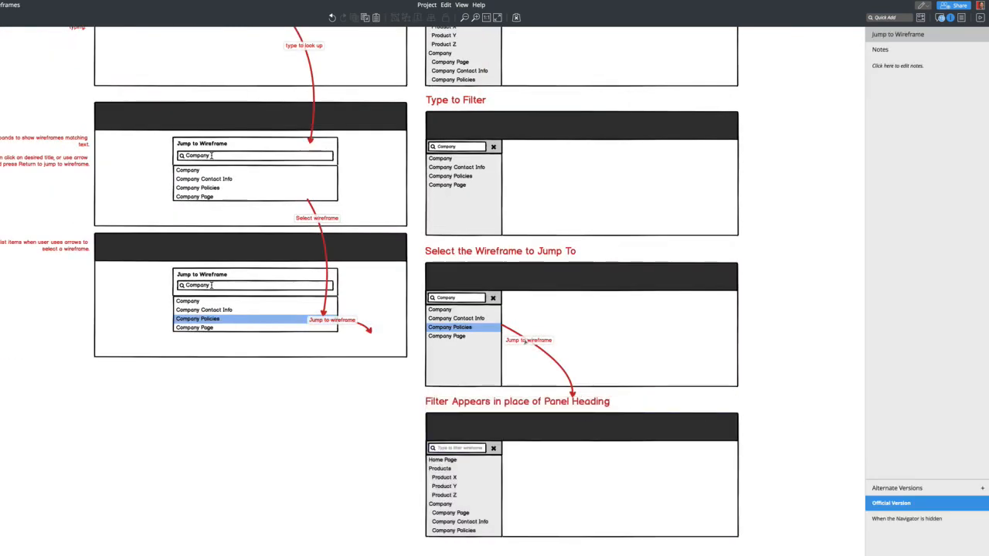
Move the navigator's Jump to wireframe arrow slightly down and toward the list, and set the final mockup's list selection to Company Policies.
left_click_drag(525, 341, 515, 346)
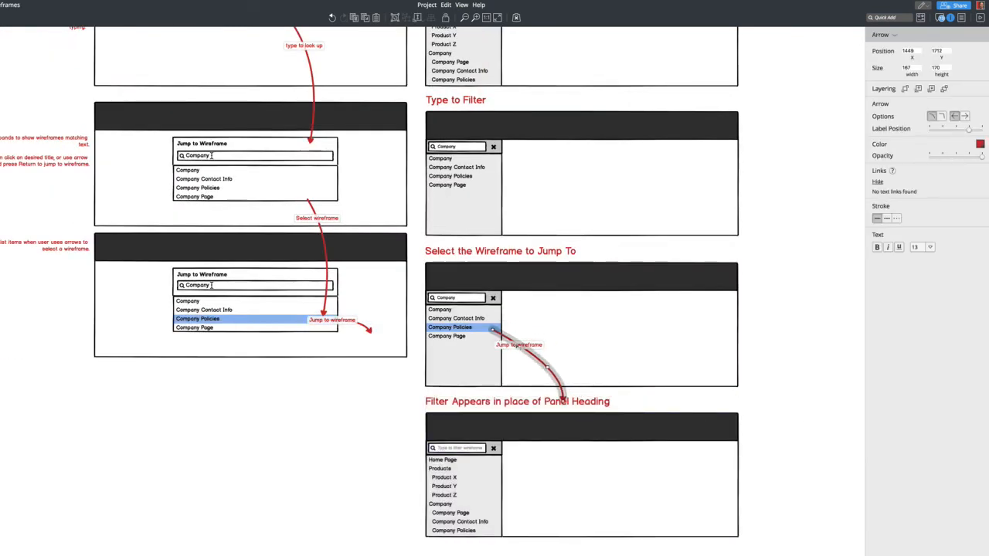
left_click(462, 401)
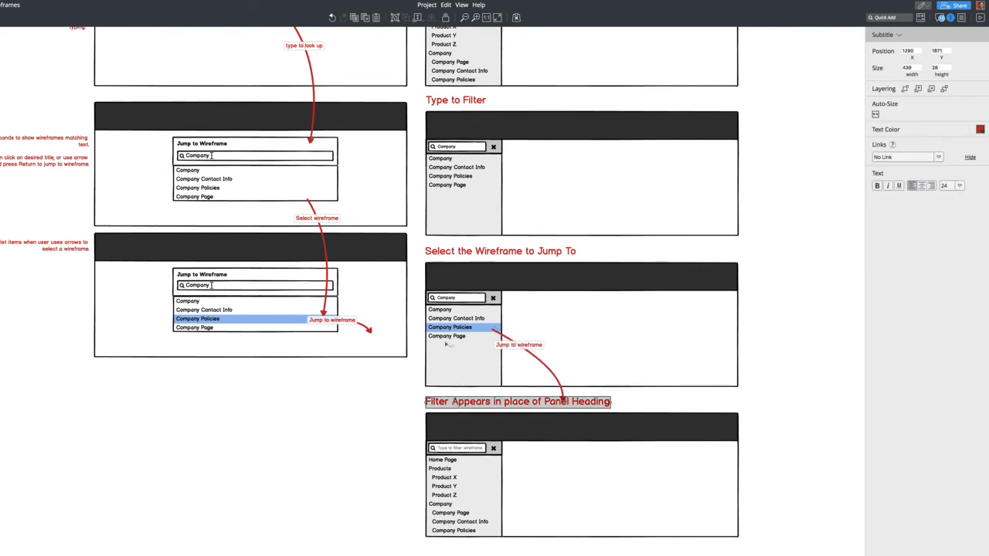
left_click(455, 531)
left_click(908, 461)
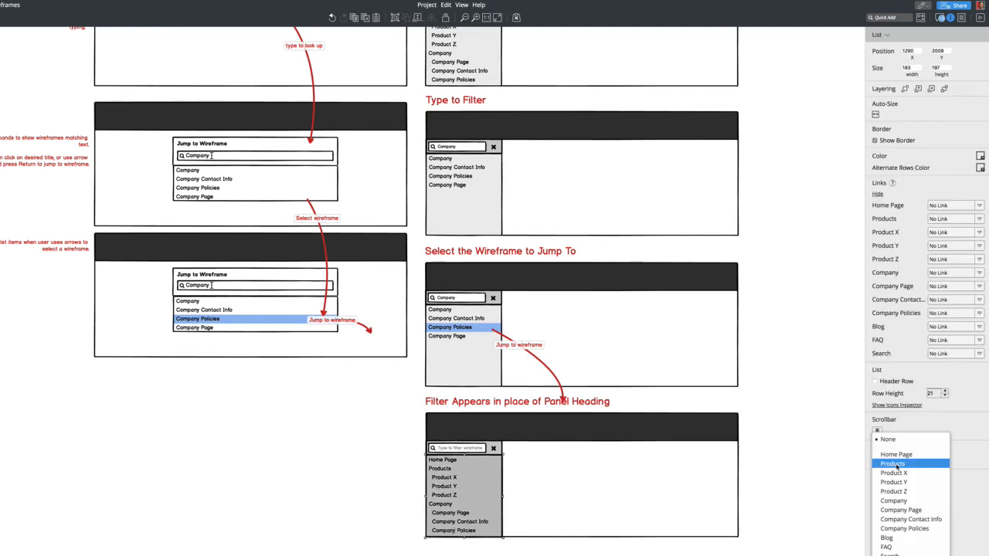
left_click(904, 529)
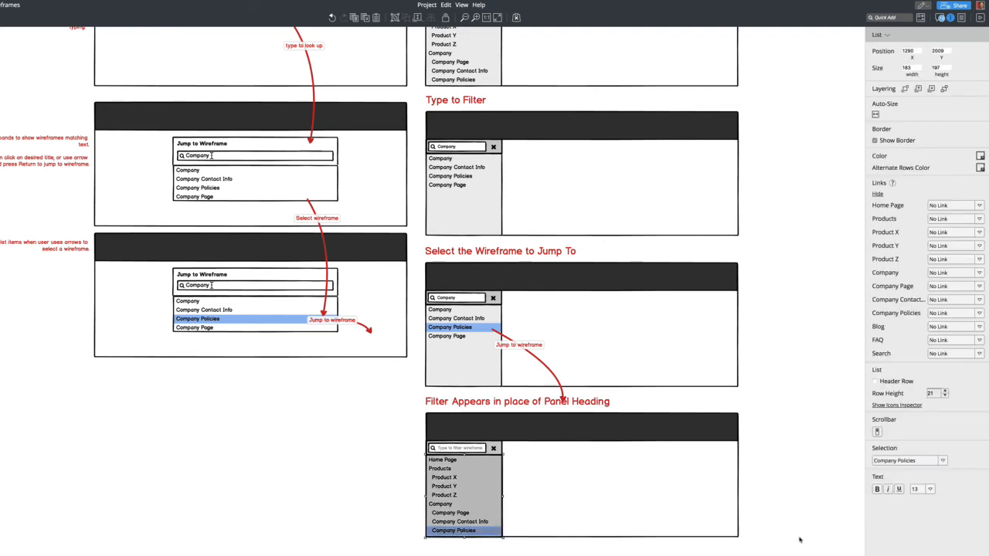
left_click(791, 529)
Change the heading above the final navigator mockup to "Editor changes to selected item and Filter is hidden".
double_click(517, 402)
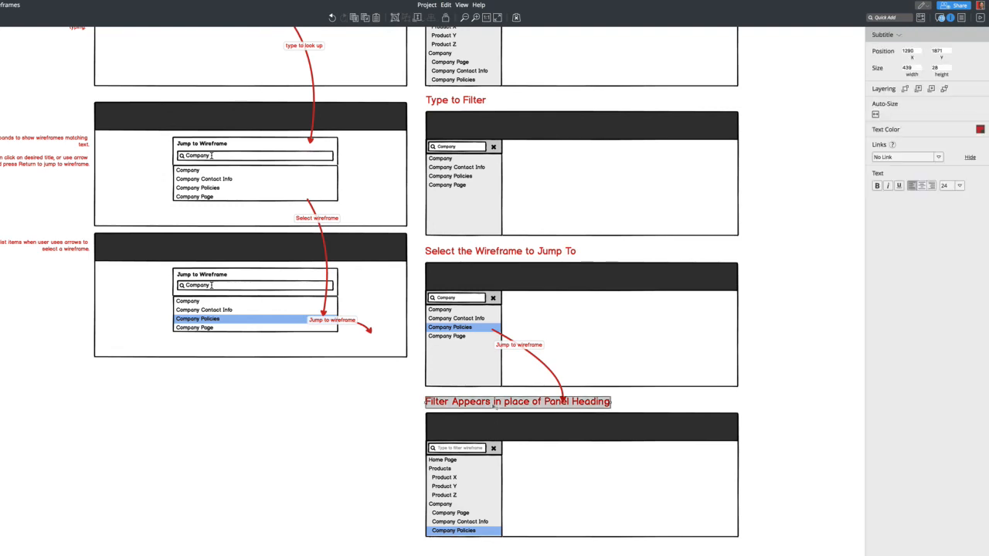
type("J")
key("BackSpace")
type("E")
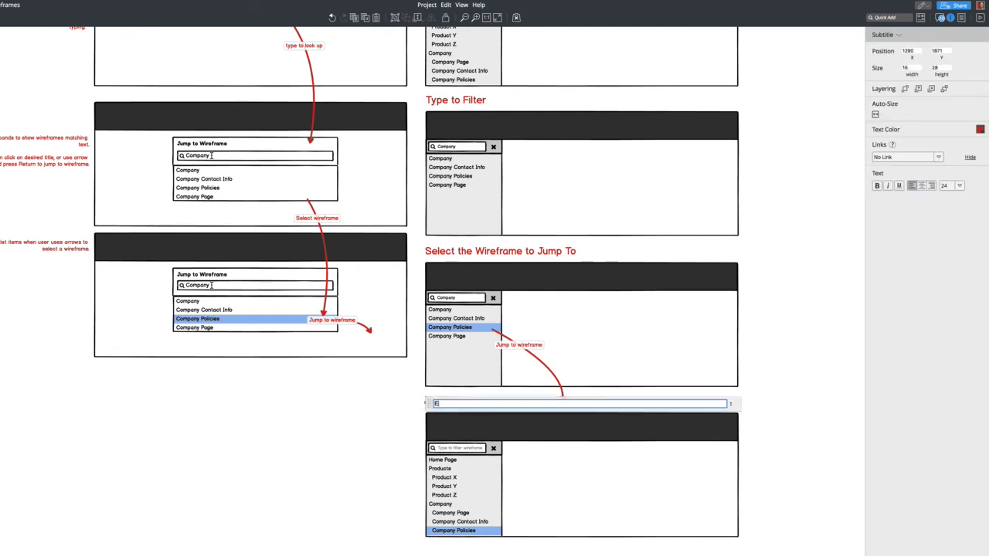
type("ditor changes to selected item")
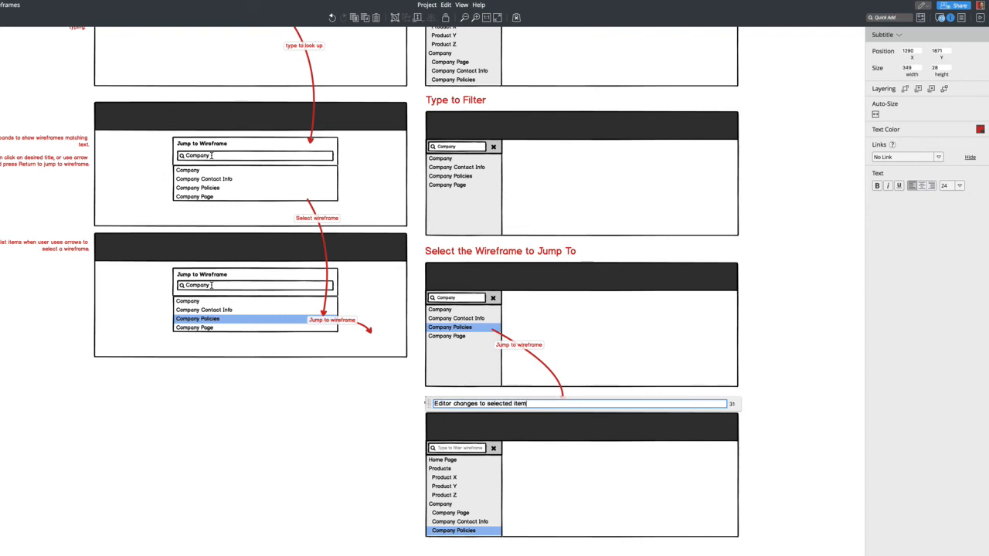
type(" and panel")
key("BackSpace")
key("BackSpace")
key("BackSpace")
key("BackSpace")
key("BackSpace")
key("BackSpace")
type("Filter is hidden")
left_click(777, 346)
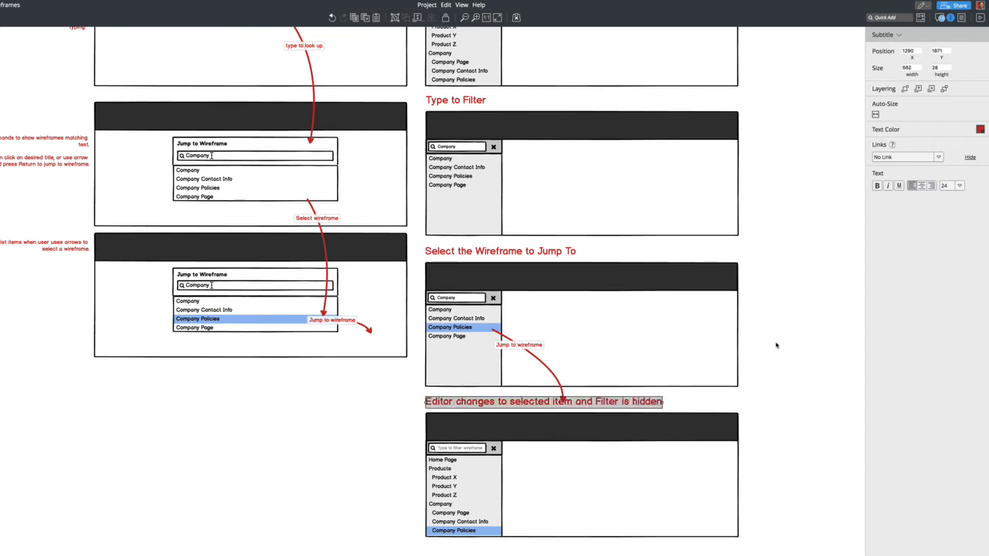
Replace the document icon in the From Navigator Filter panel header with a filter icon.
scroll(464, 138, "up", 5)
scroll(464, 136, "up", 3)
left_click(461, 124)
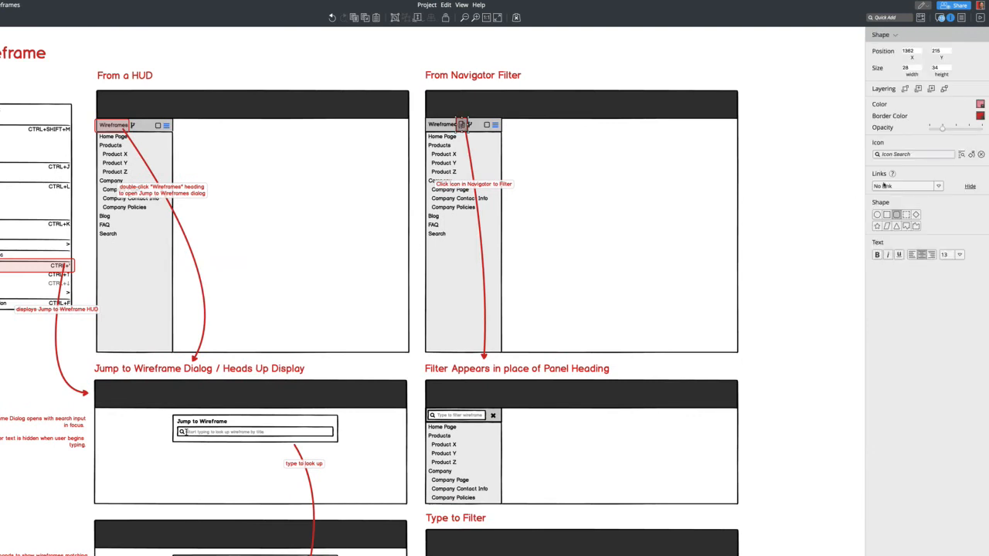
right_click(461, 124)
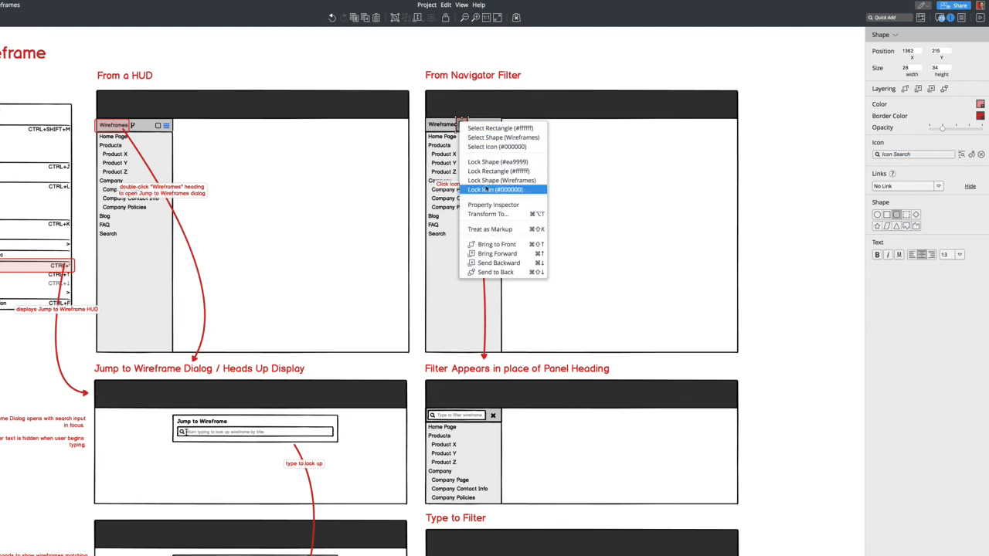
left_click(492, 146)
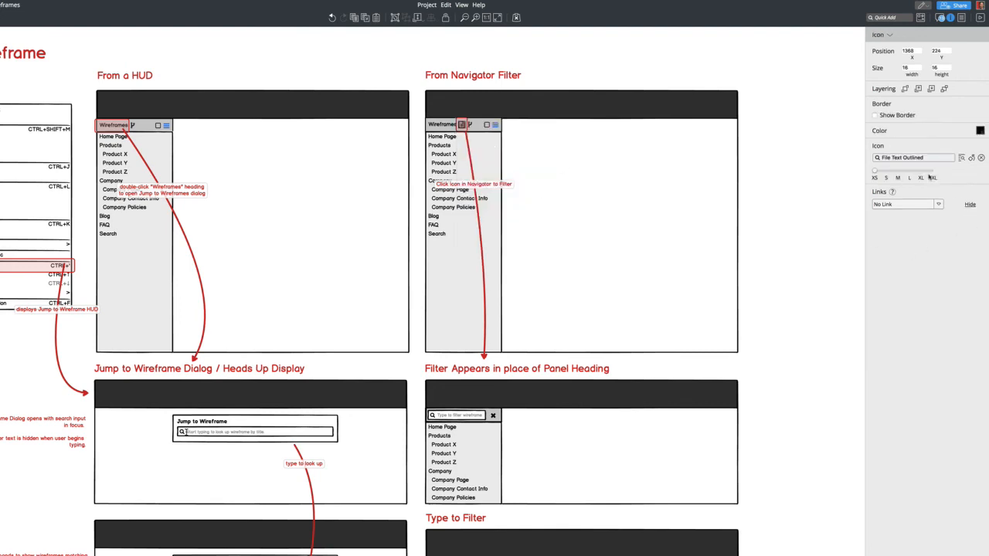
left_click(914, 157)
type("filter")
left_click(881, 171)
left_click(788, 251)
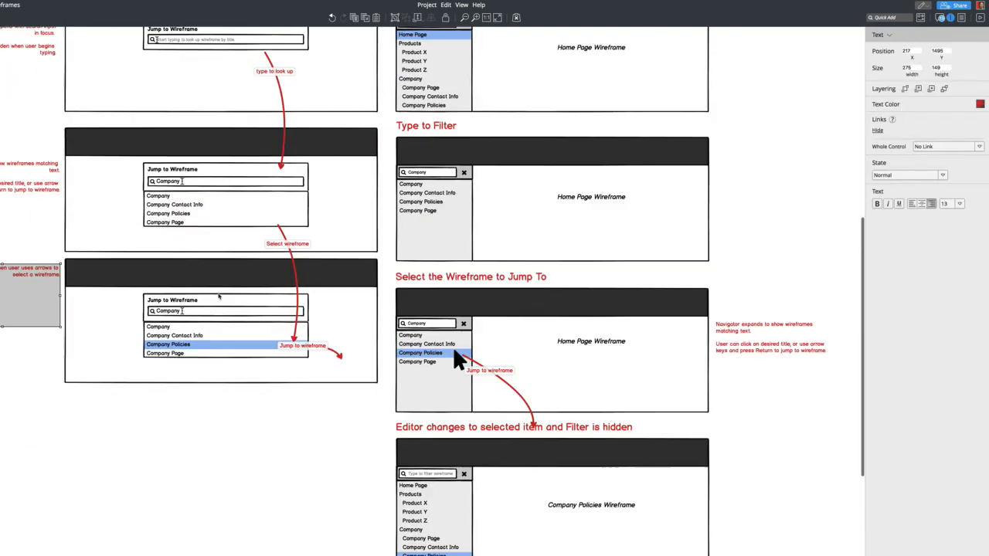
Examine the navigator filter flow from its final state back to the menu, HUD and filter entry points.
scroll(401, 277, "up", 1)
scroll(401, 276, "down", 4)
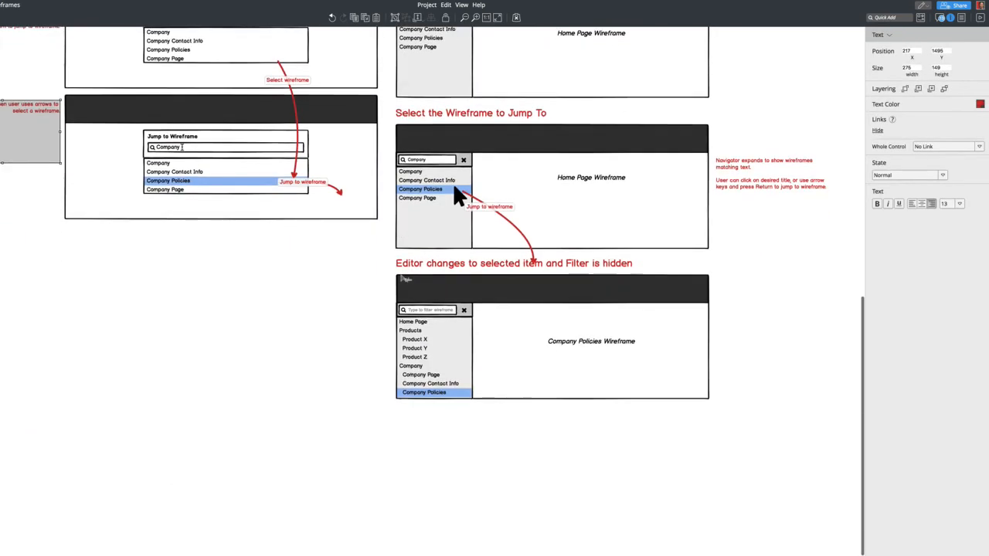
scroll(404, 278, "up", 10)
scroll(404, 278, "down", 1)
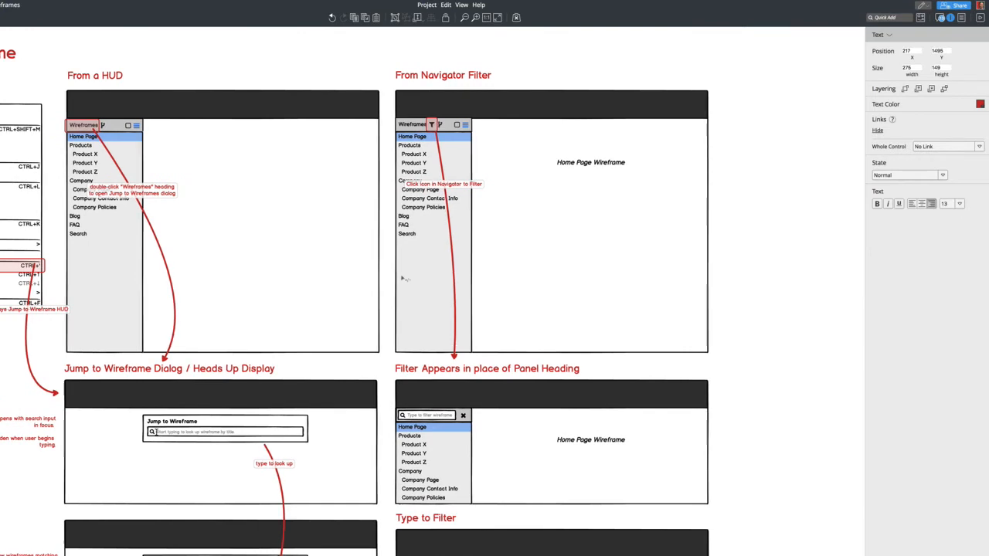
scroll(506, 275, "left", 5)
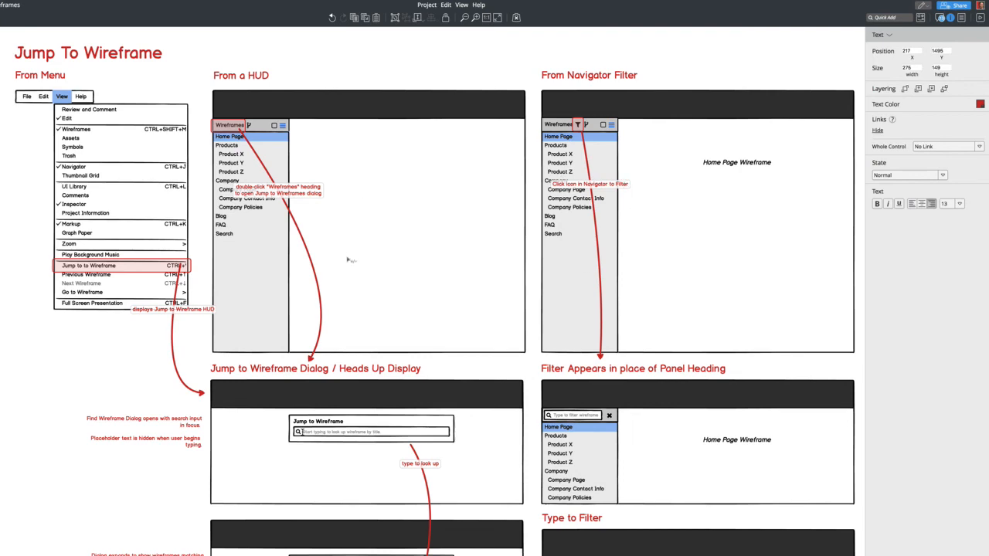
scroll(349, 261, "right", 3)
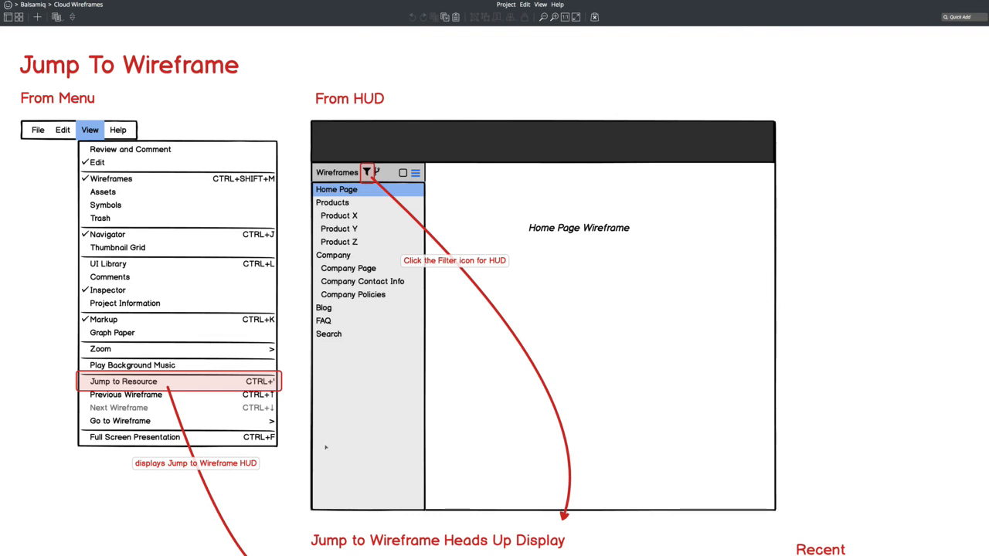
Examine the revised Jump to Resource flow, from the menu and Filter icon entry points through searching, selecting and the HUD closing.
scroll(359, 426, "down", 2)
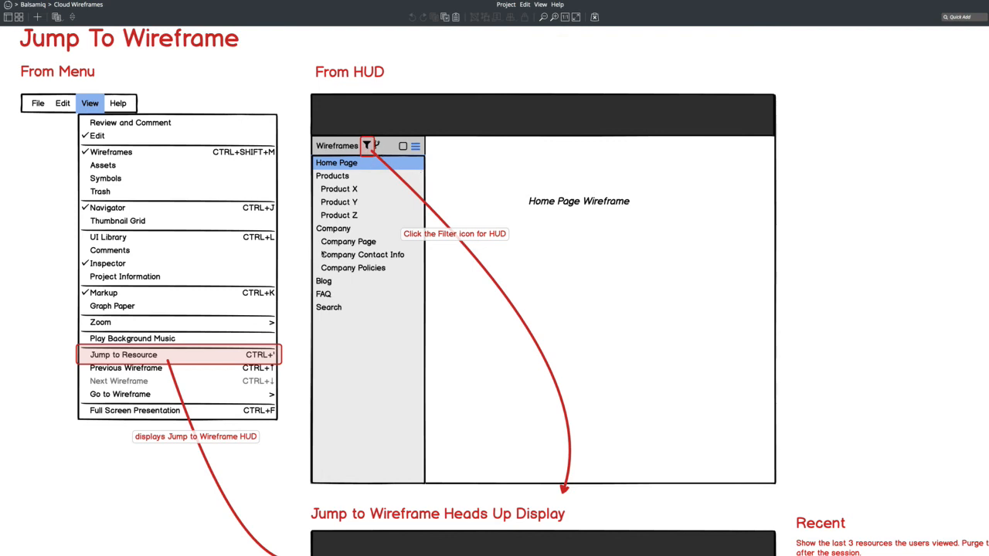
scroll(368, 266, "down", 1)
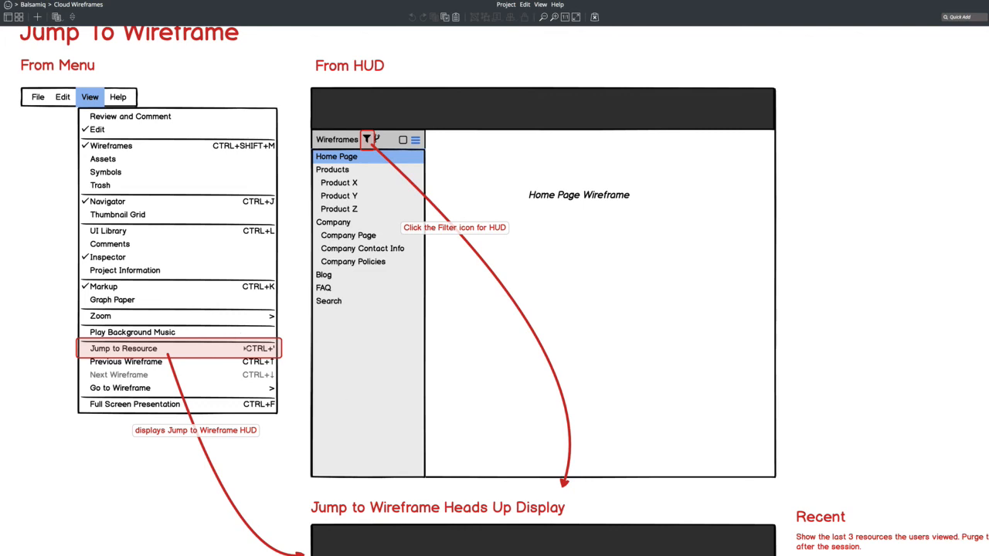
scroll(252, 361, "down", 5)
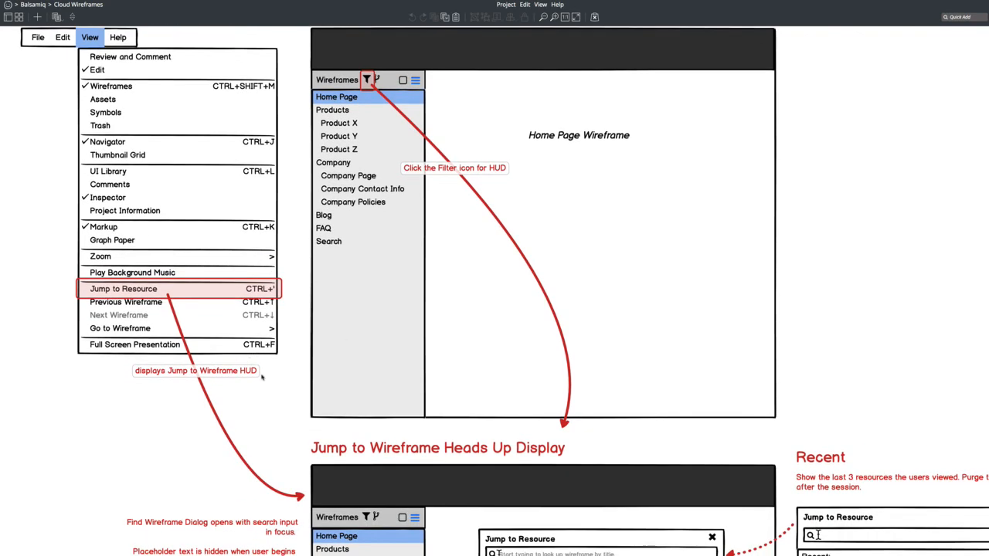
scroll(265, 380, "down", 4)
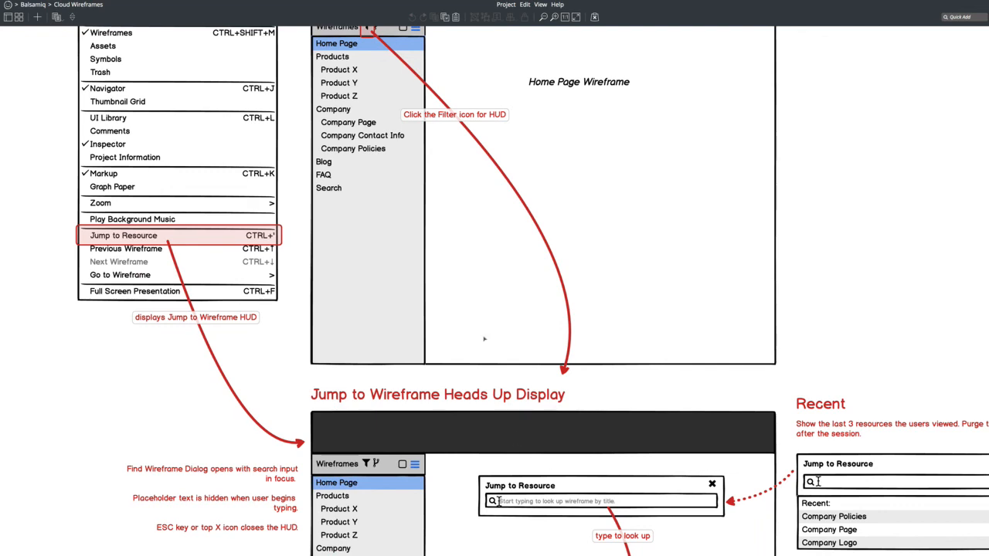
scroll(484, 338, "up", 2)
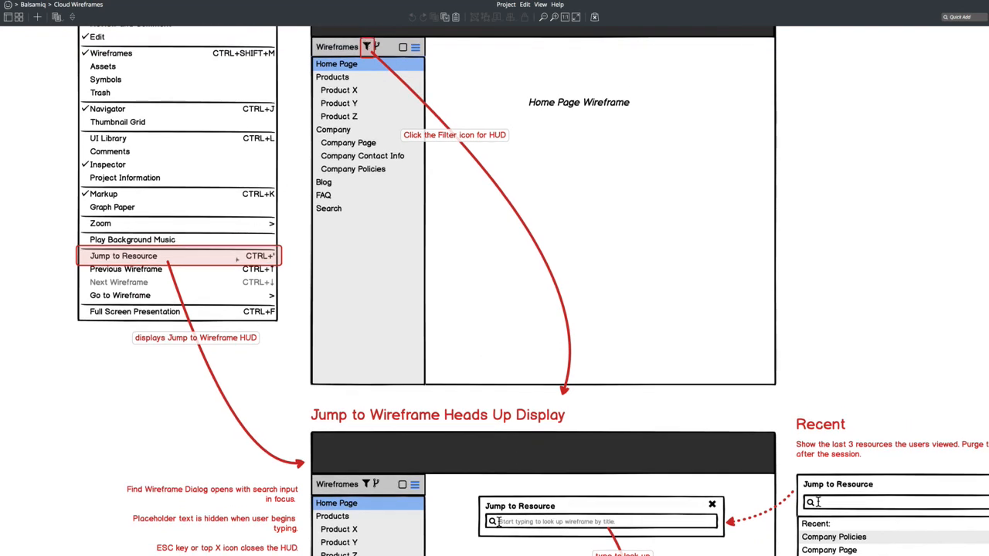
scroll(237, 261, "down", 15)
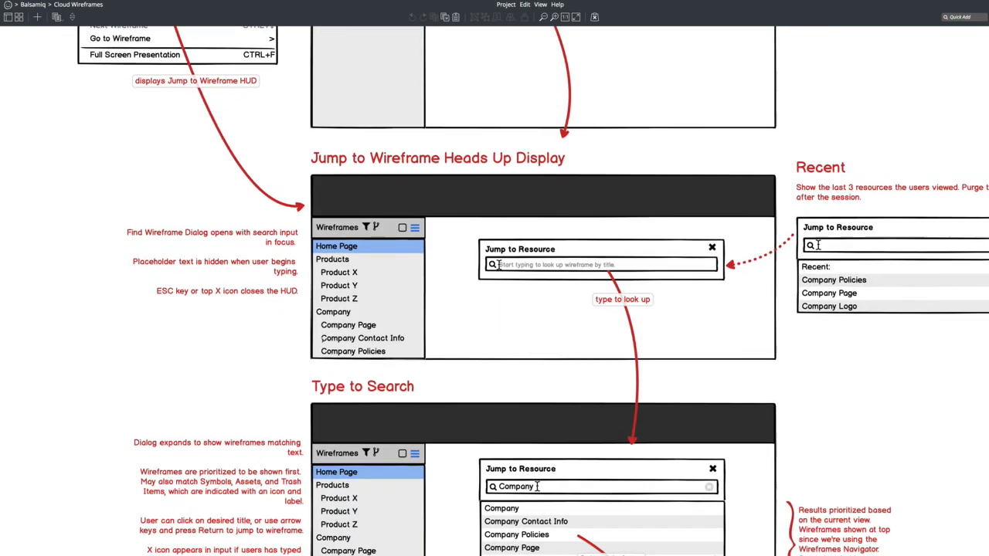
scroll(503, 301, "down", 1)
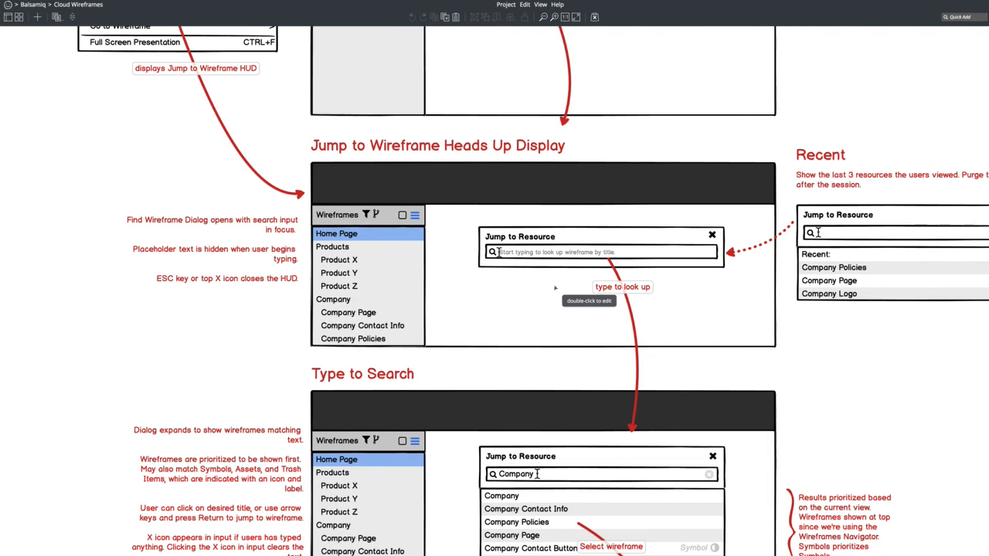
scroll(700, 314, "down", 1)
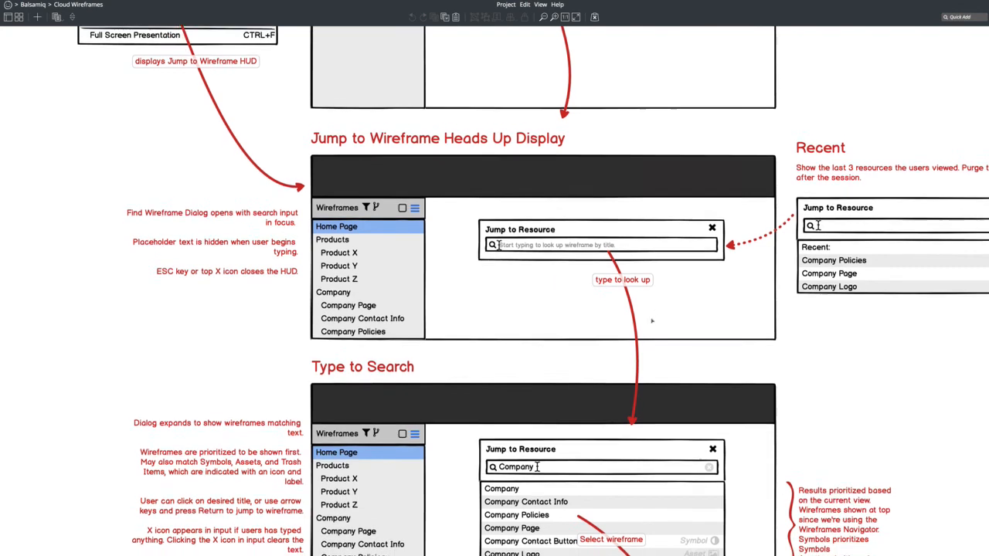
scroll(700, 314, "down", 1)
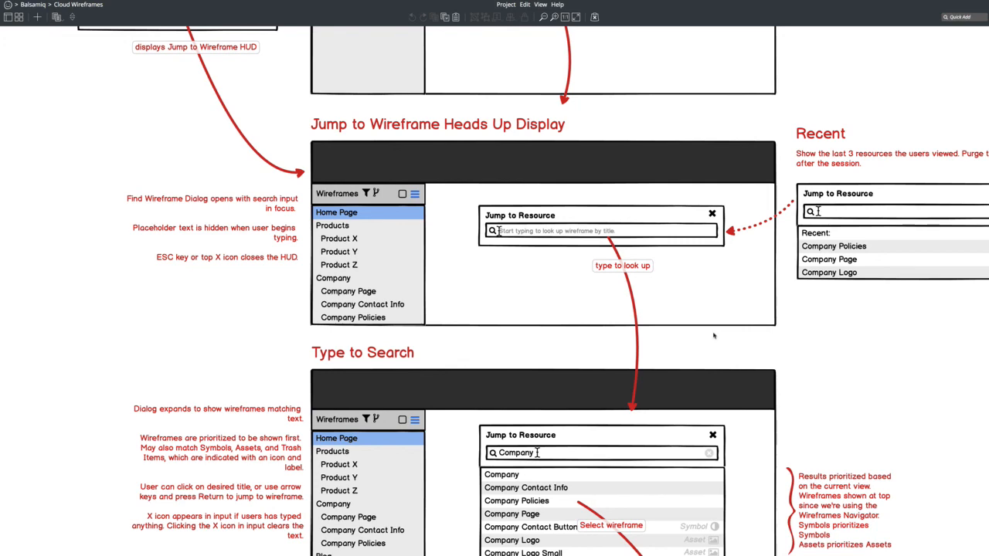
scroll(714, 335, "down", 5)
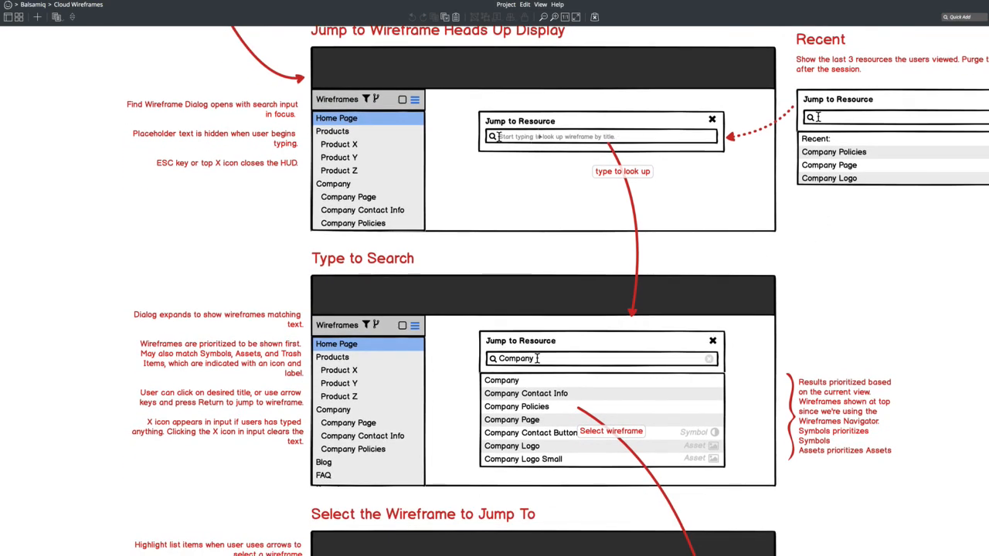
scroll(565, 235, "down", 2)
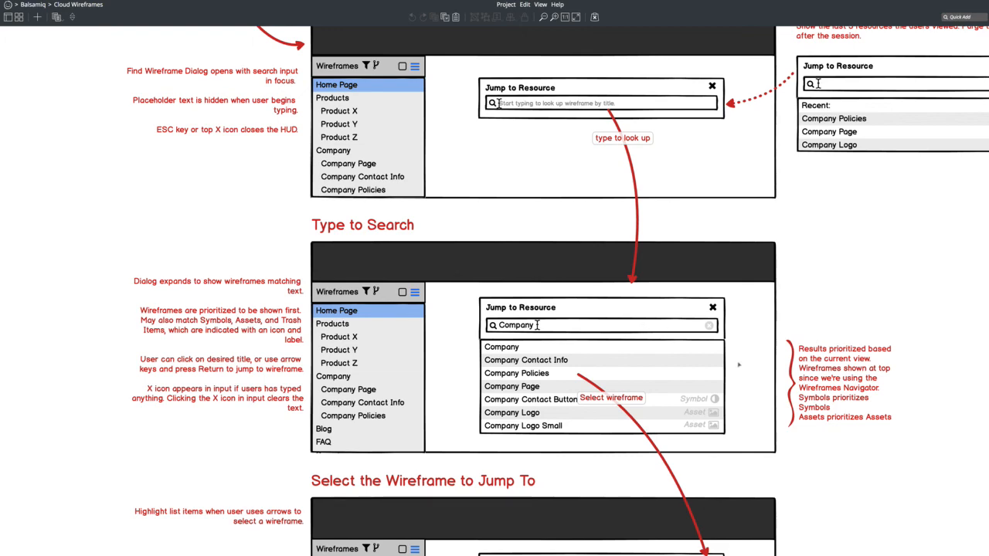
scroll(749, 420, "down", 6)
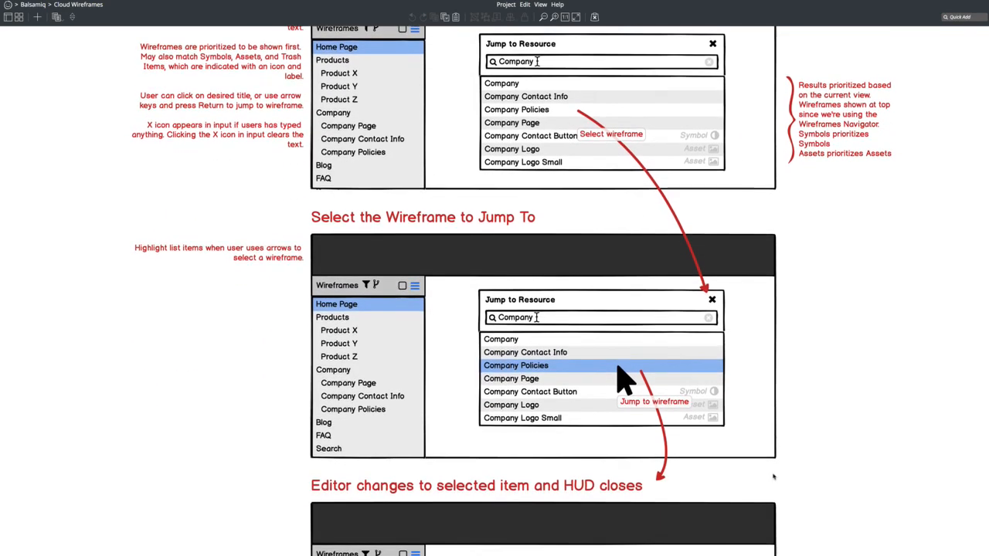
scroll(774, 477, "down", 4)
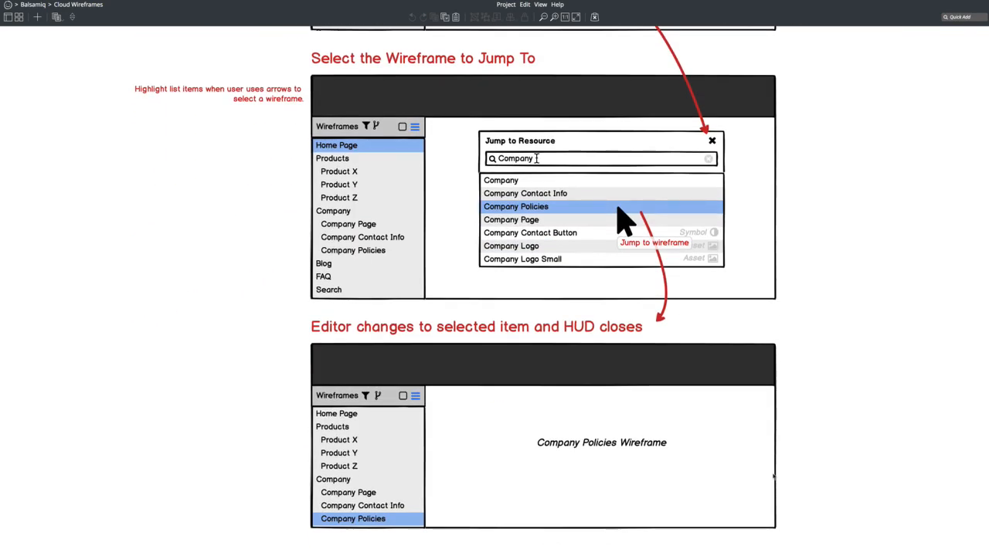
Review the Jump to Resource flow from the selection and closing HUD mockups back up to the From Menu and From HUD entry points.
scroll(773, 476, "up", 2)
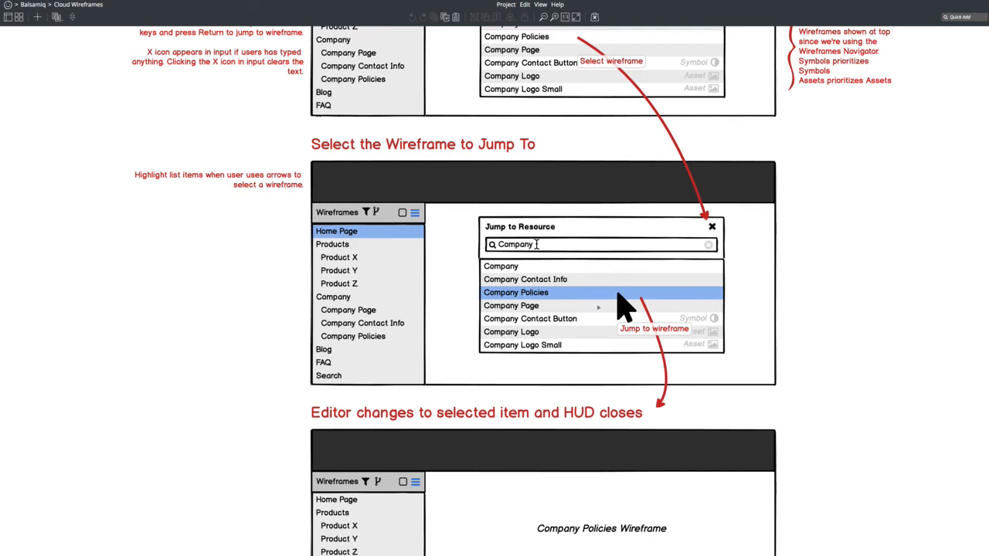
scroll(609, 347, "down", 1)
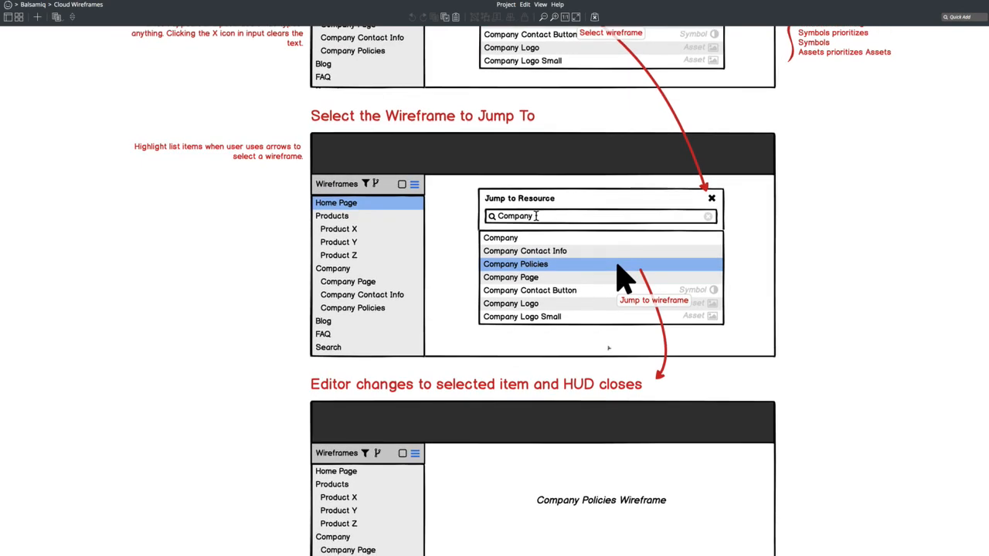
scroll(609, 348, "down", 5)
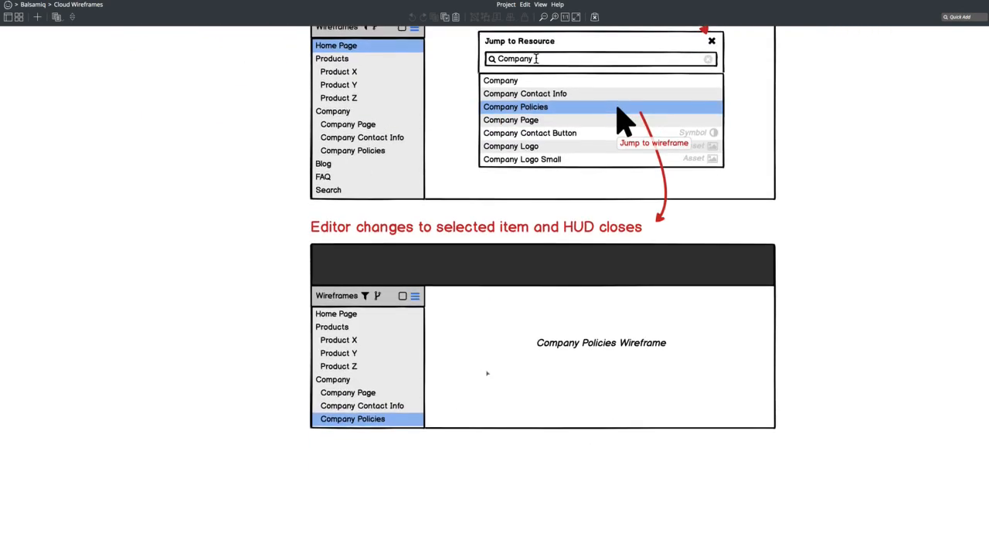
scroll(487, 373, "up", 1)
scroll(487, 373, "up", 2)
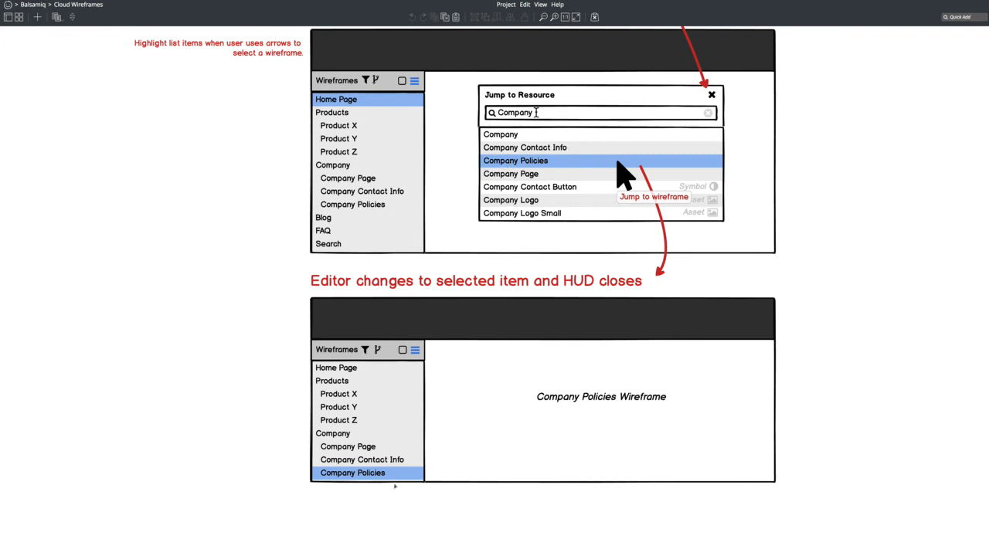
scroll(556, 442, "up", 10)
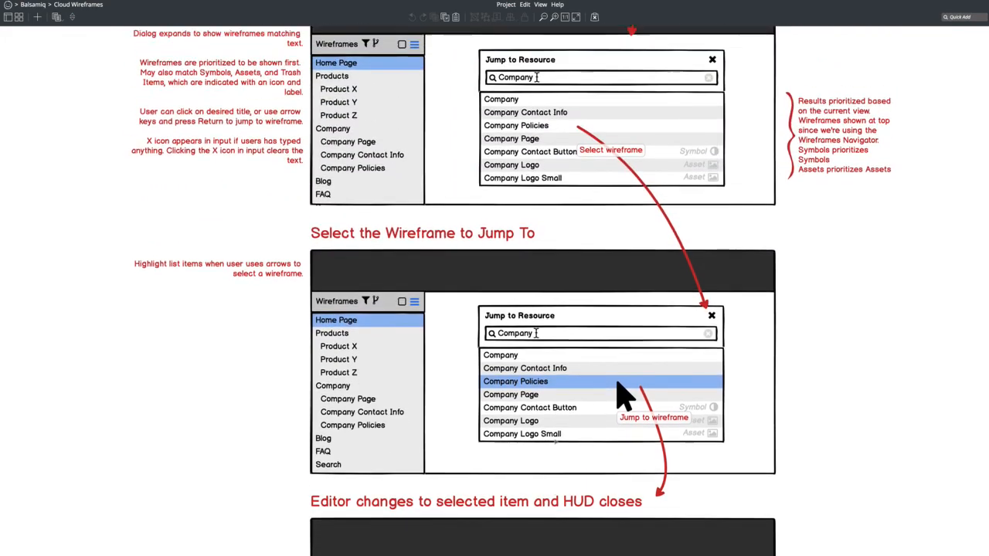
scroll(556, 442, "up", 10)
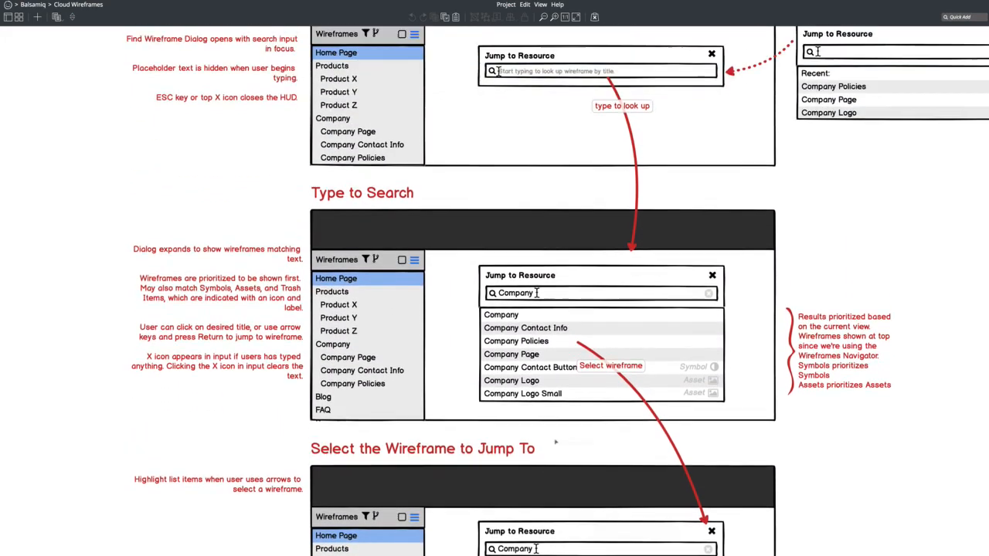
scroll(555, 442, "up", 5)
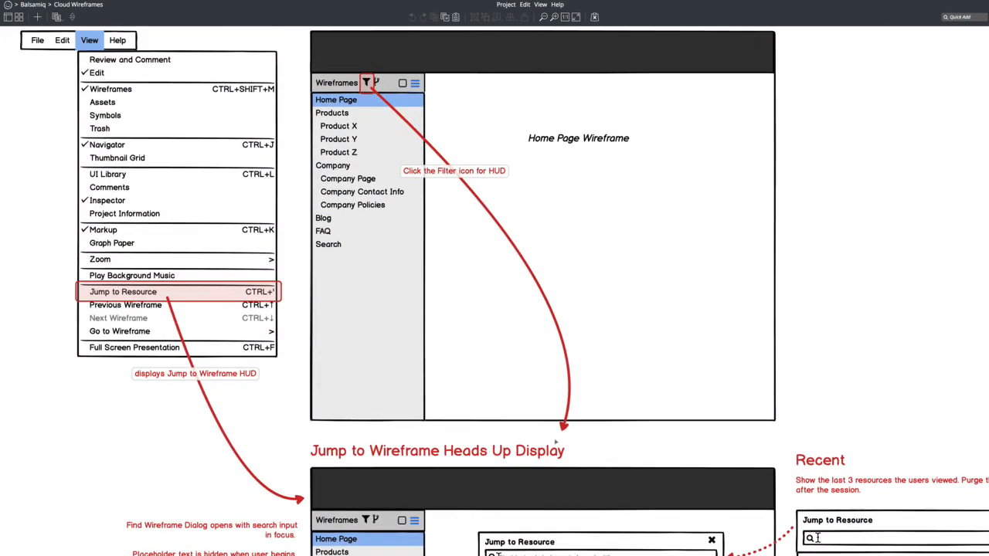
scroll(555, 442, "up", 1)
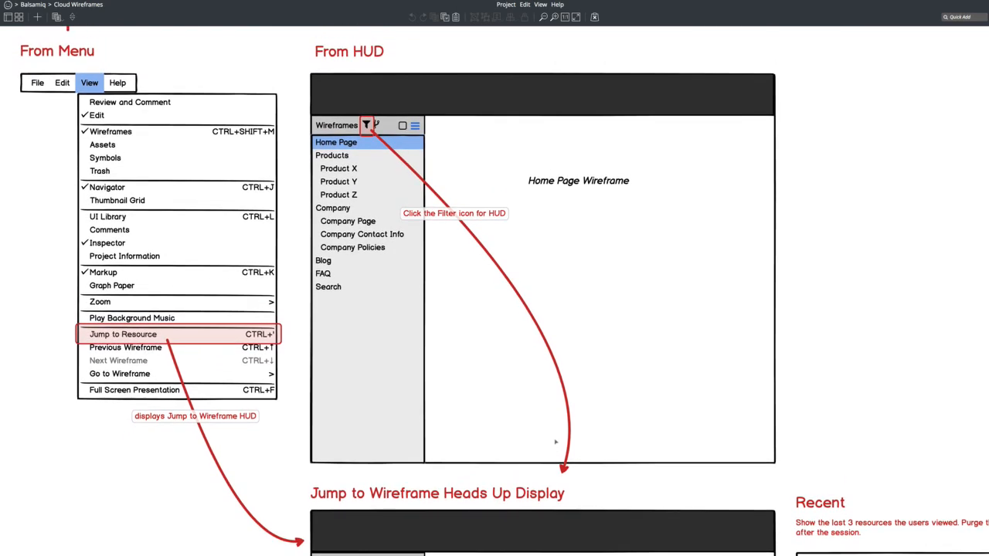
scroll(556, 441, "down", 2)
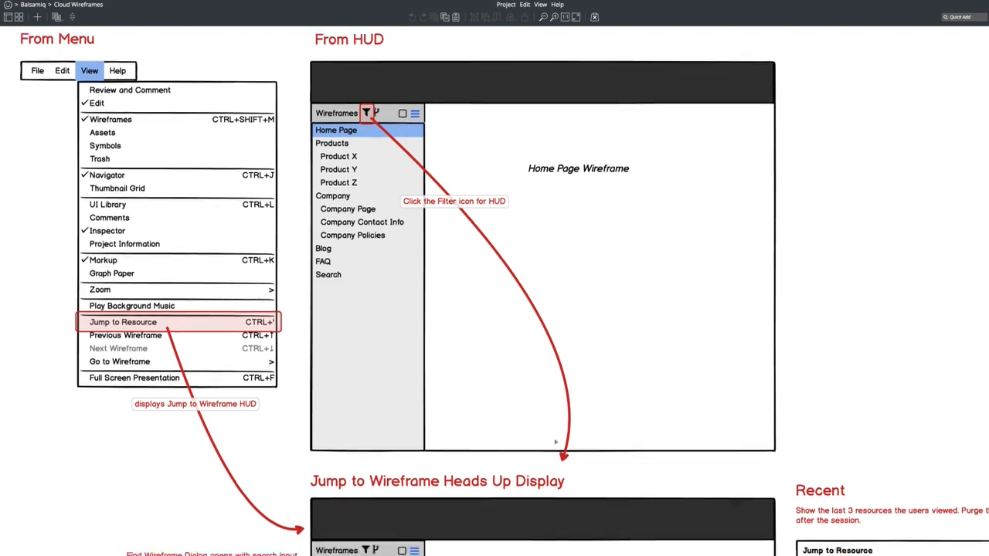
scroll(555, 442, "up", 1)
scroll(555, 442, "down", 2)
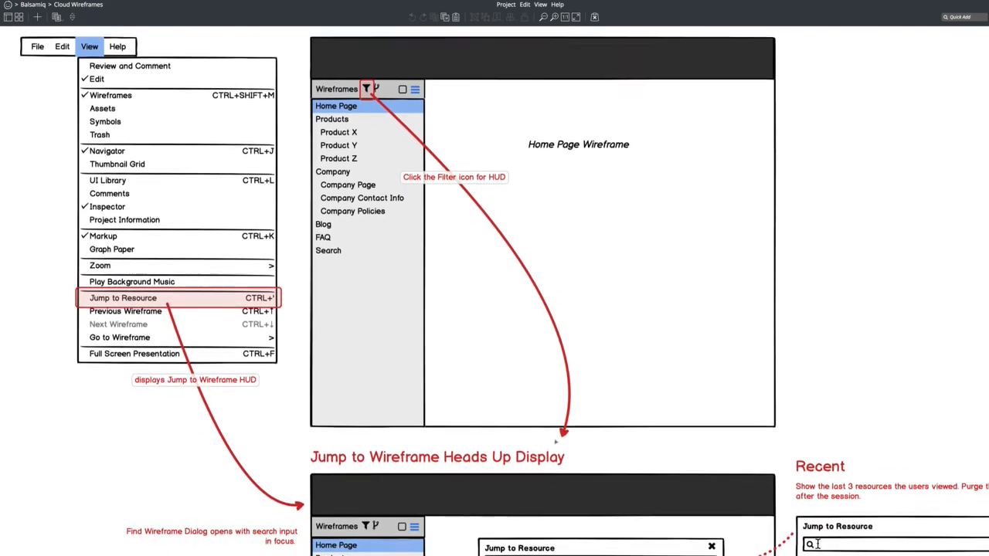